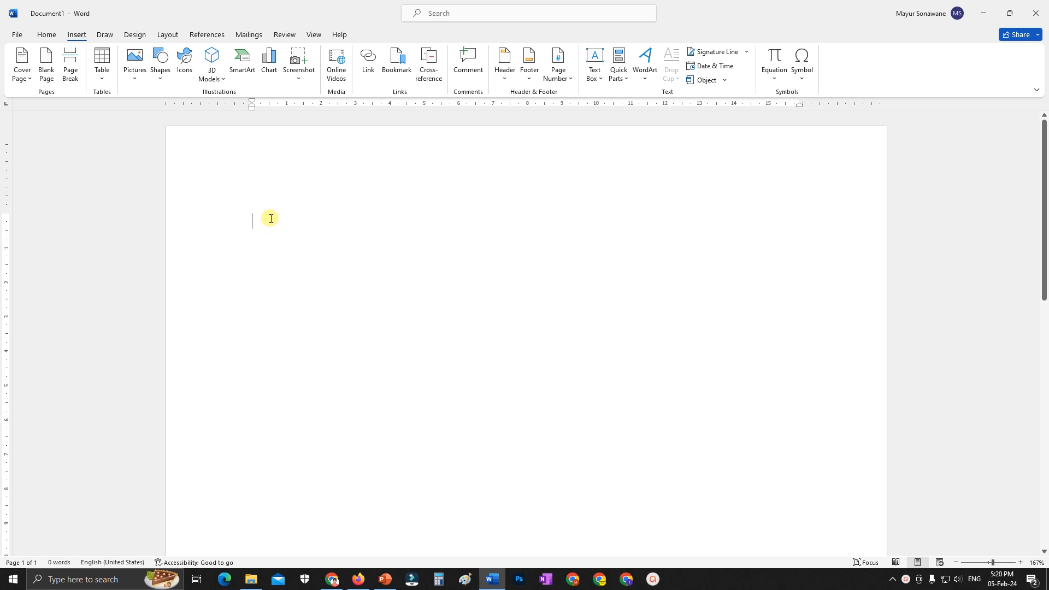
text(Mayur)
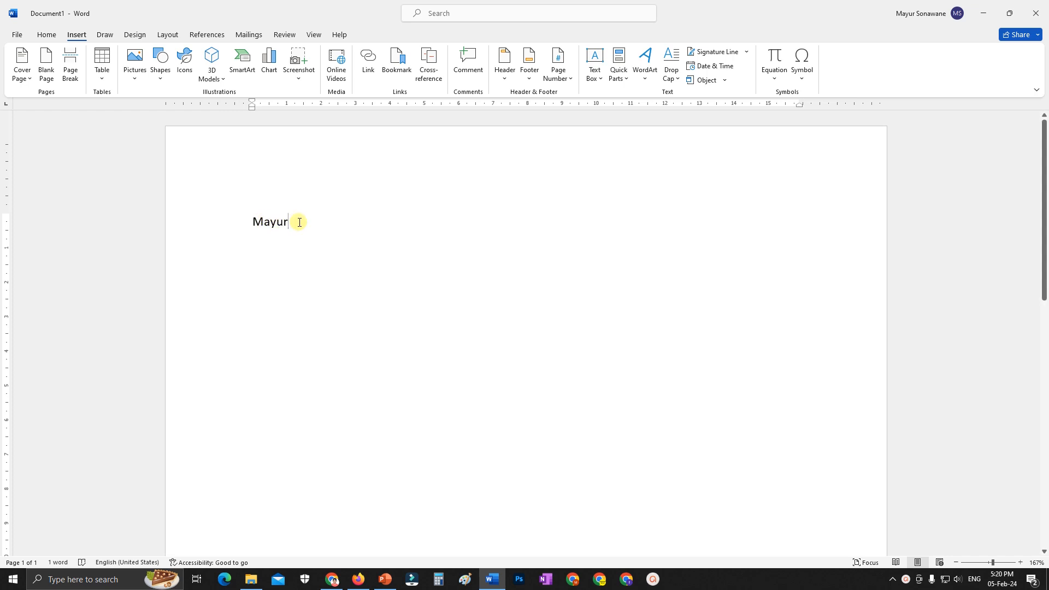
drag(299, 222, 241, 215)
click(271, 222)
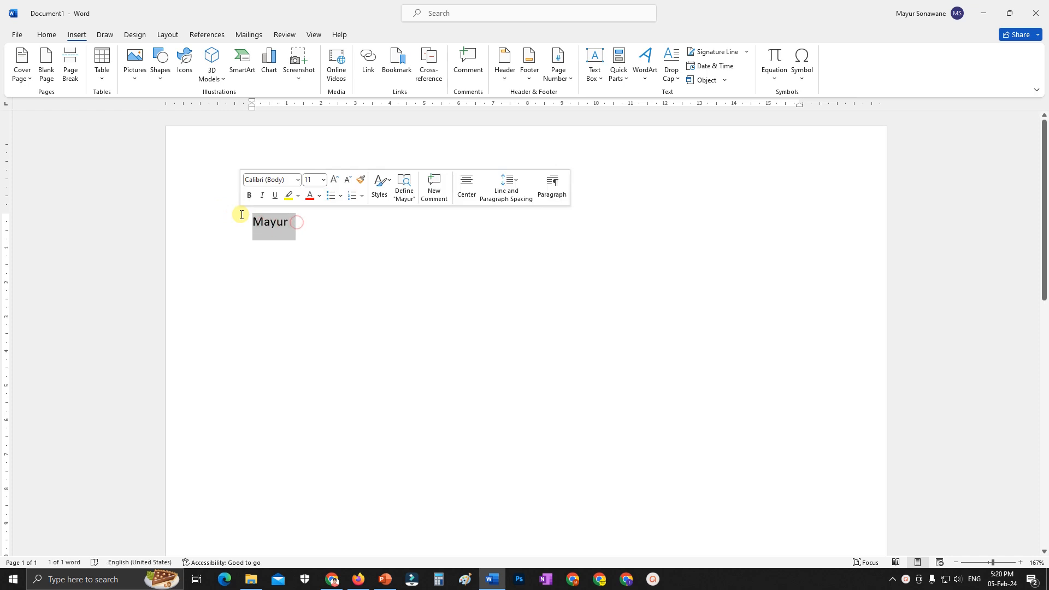
Write "Intellectual Fitness" on the first line of the document, correcting the misspelled first word with the suggested spelling
text(Intellutual)
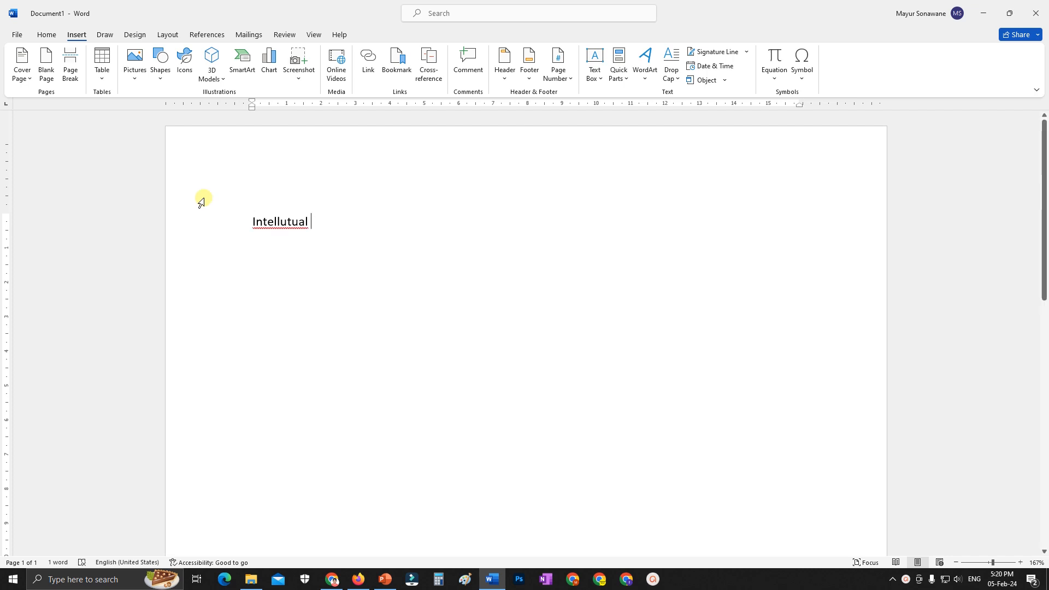
right_click(279, 221)
click(268, 237)
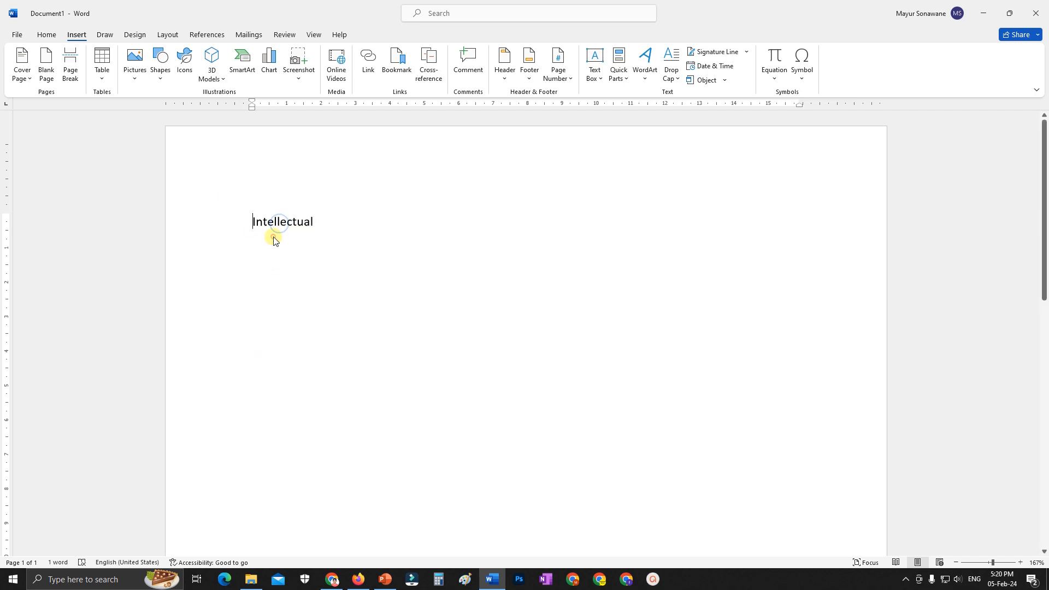
text(Fi)
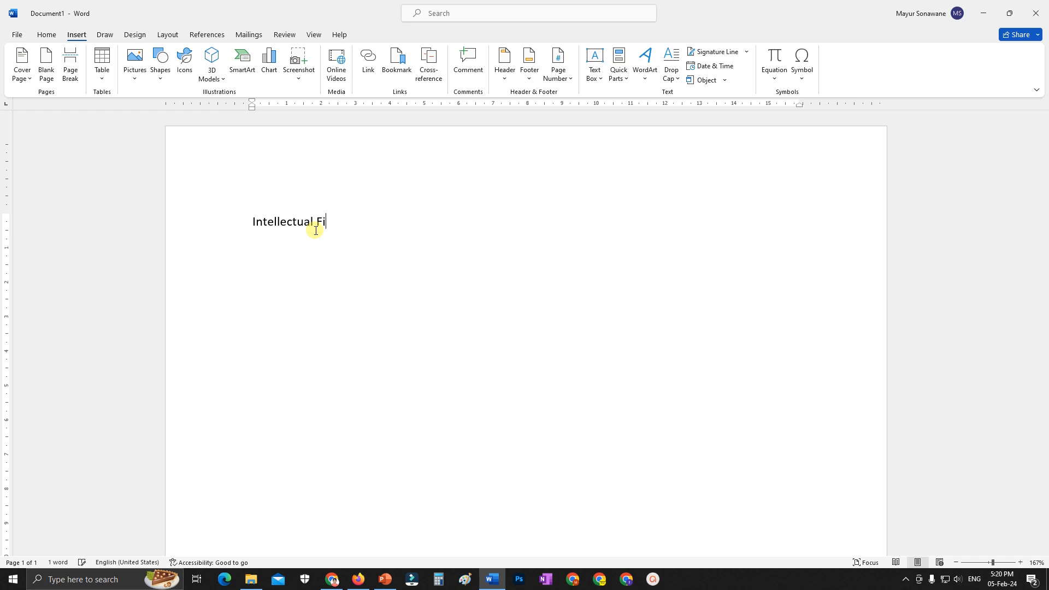
text(tness)
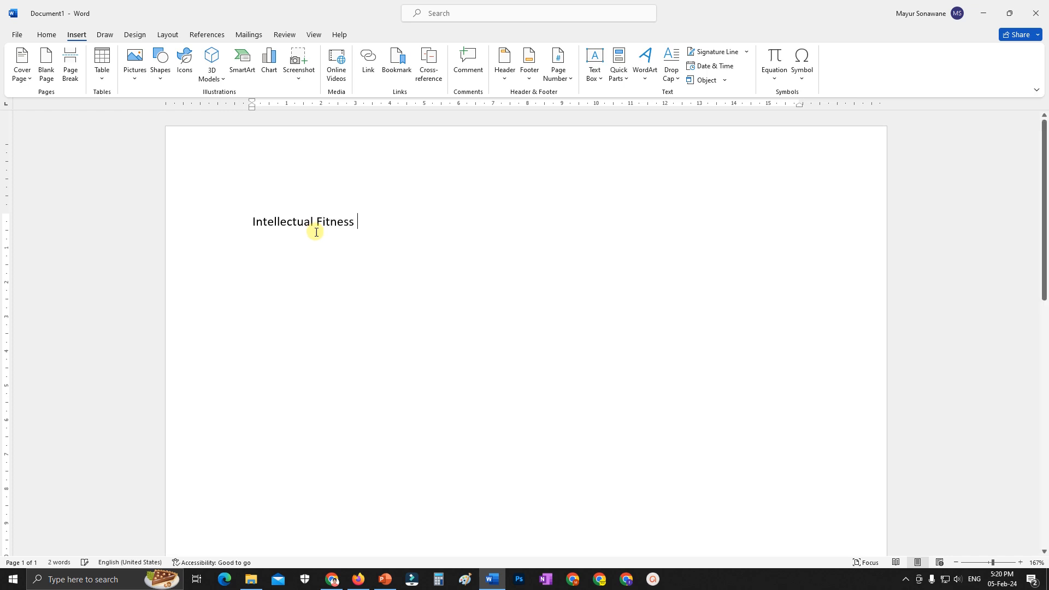
Attach a comment reading "Heading" to the "Intellectual Fitness" text and return to the document body
click(372, 220)
drag(371, 220, 237, 226)
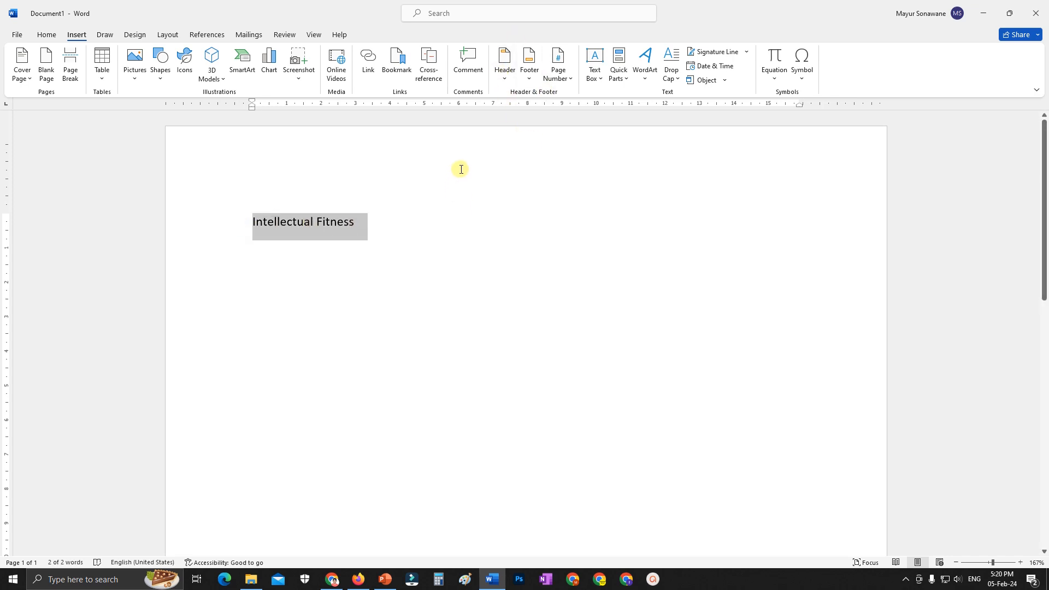
click(470, 57)
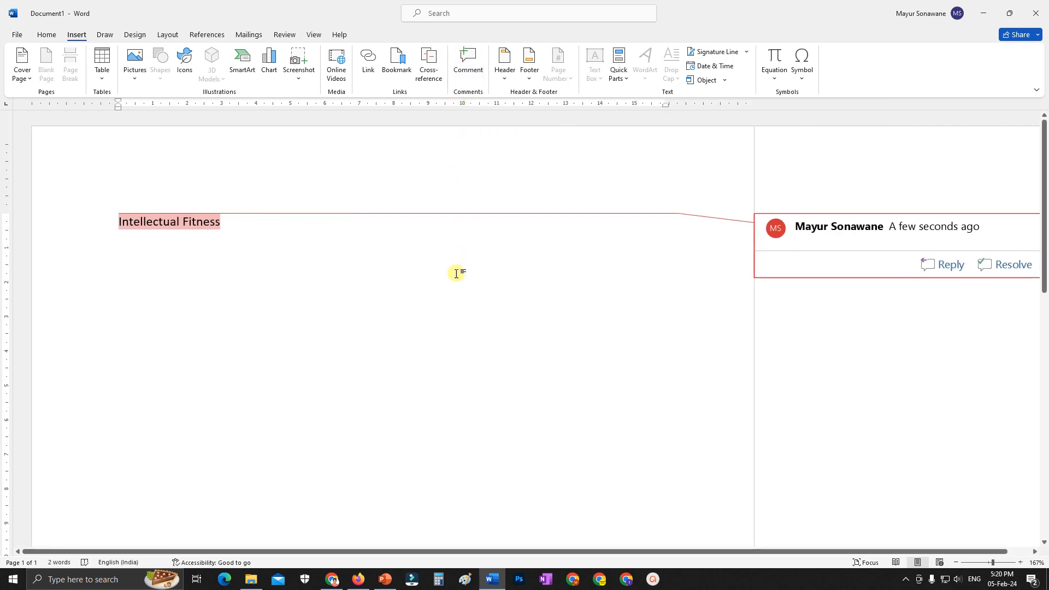
scroll(309, 229, down, 6)
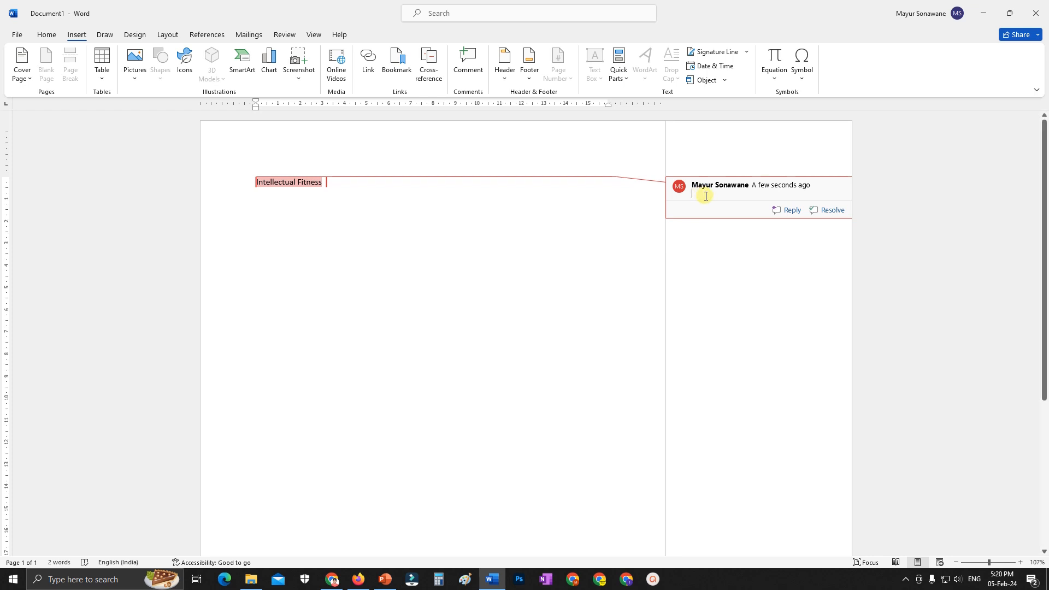
text(Heading)
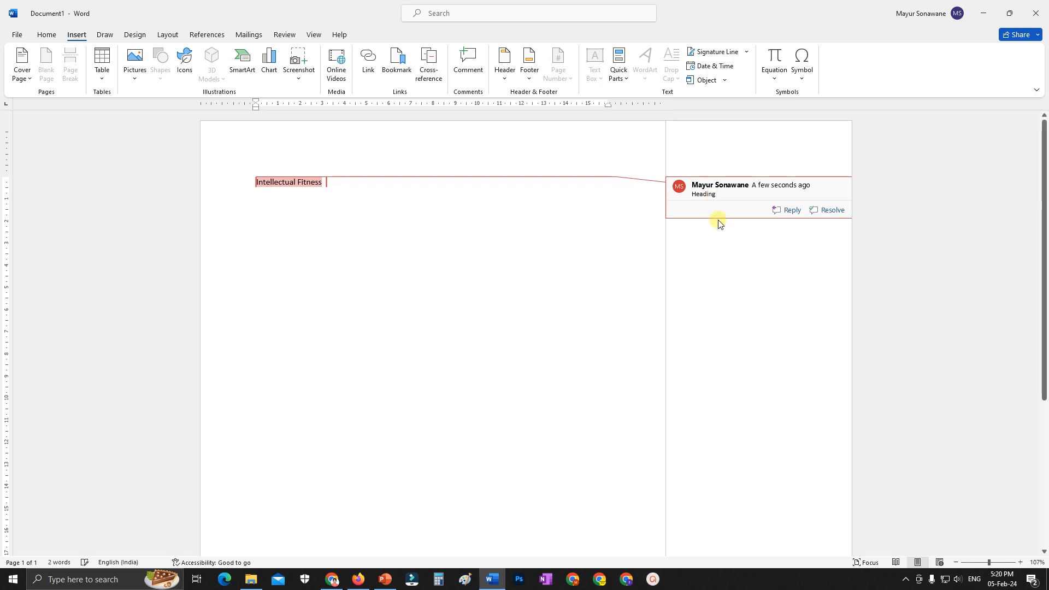
click(480, 231)
click(683, 188)
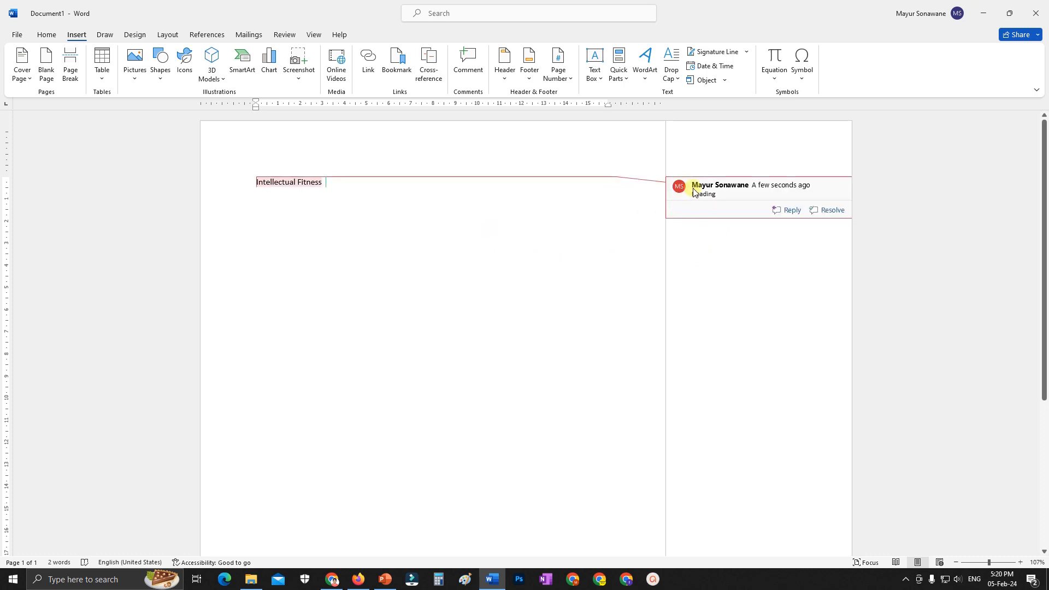
click(302, 395)
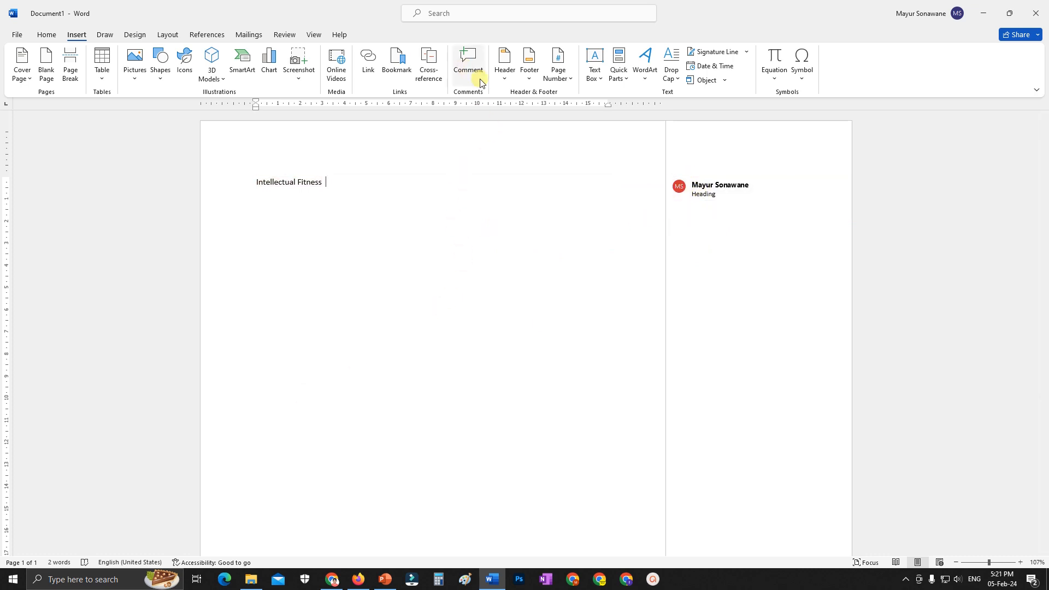
Check how the comment appears beside the page and in the print preview, then return to the document
ctrl+scroll(522, 236, down, 4)
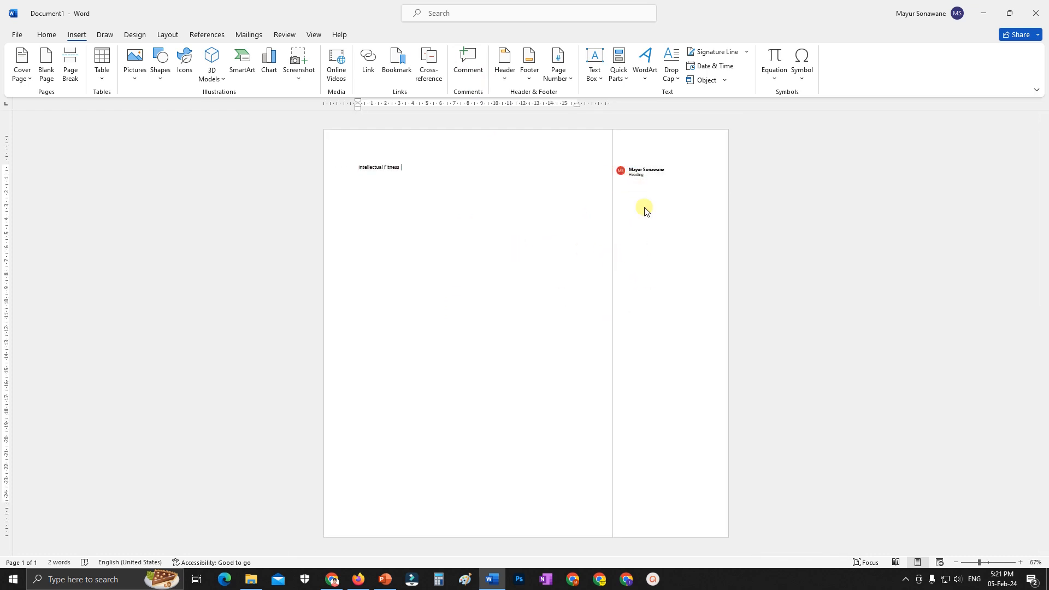
mouse_move(643, 182)
ctrl+scroll(651, 189, up, 2)
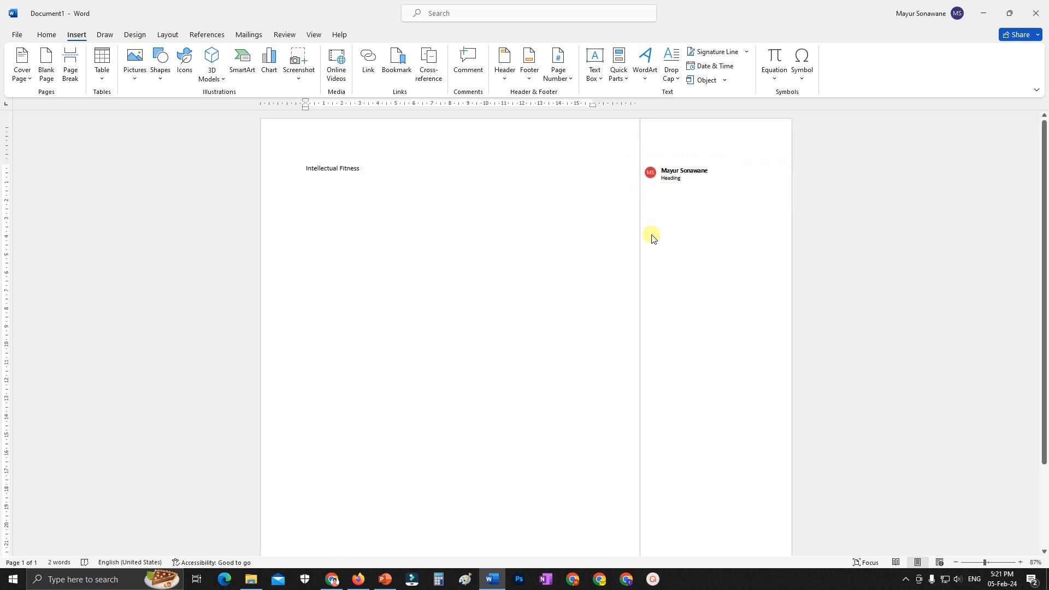
key(ctrl+p)
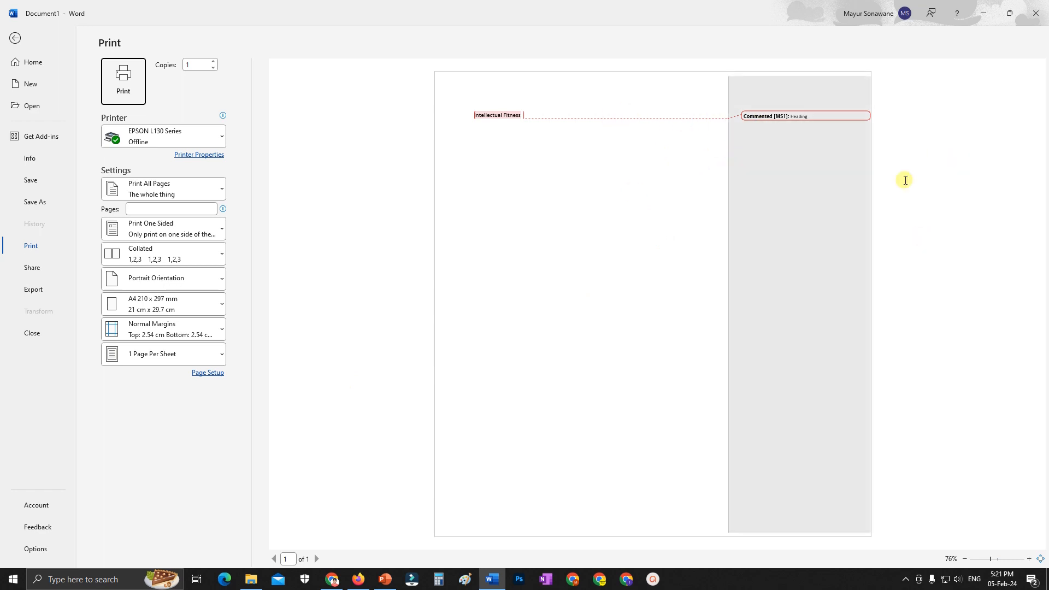
click(15, 38)
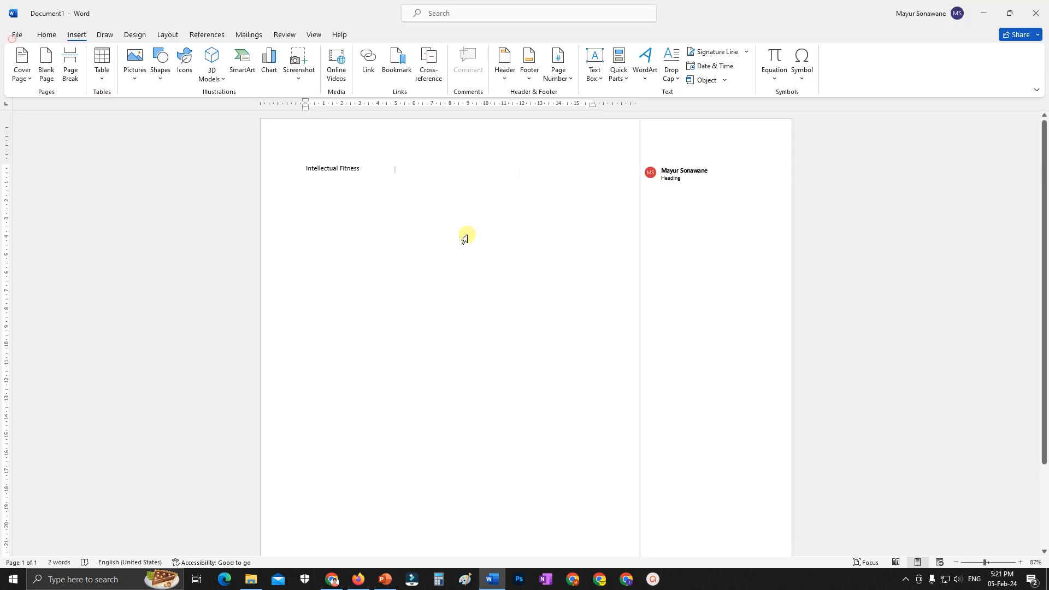
Delete the "Heading" comment attached to the "Intellectual Fitness" text
click(678, 183)
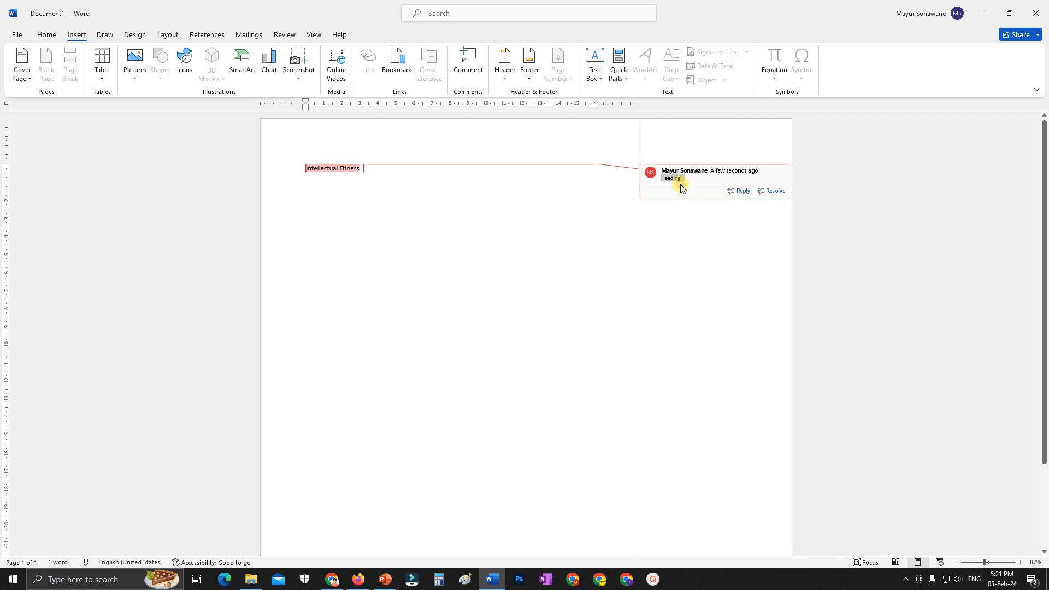
double_click(680, 185)
right_click(680, 185)
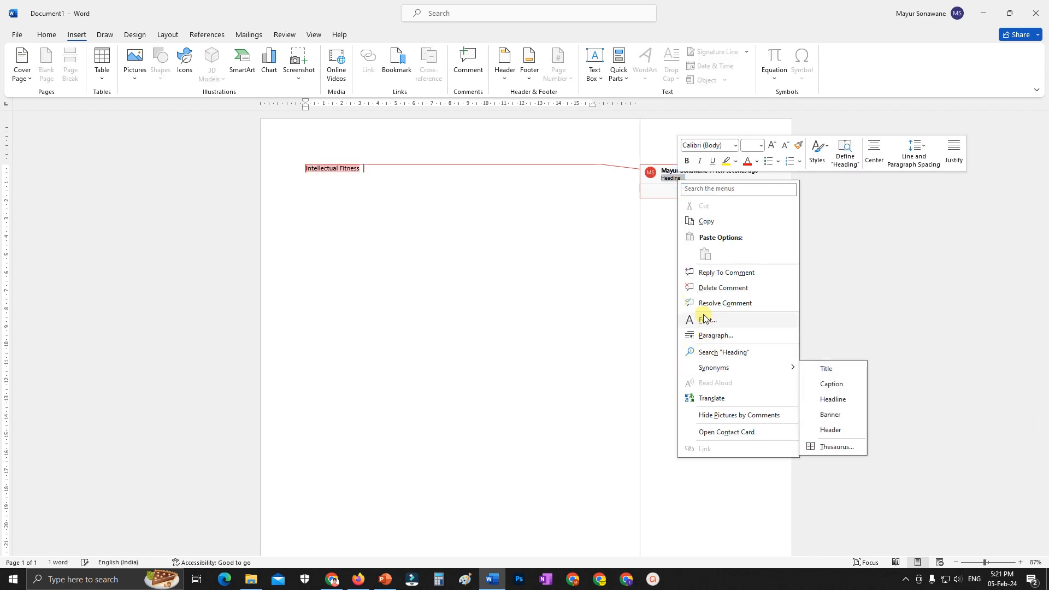
click(710, 287)
click(527, 189)
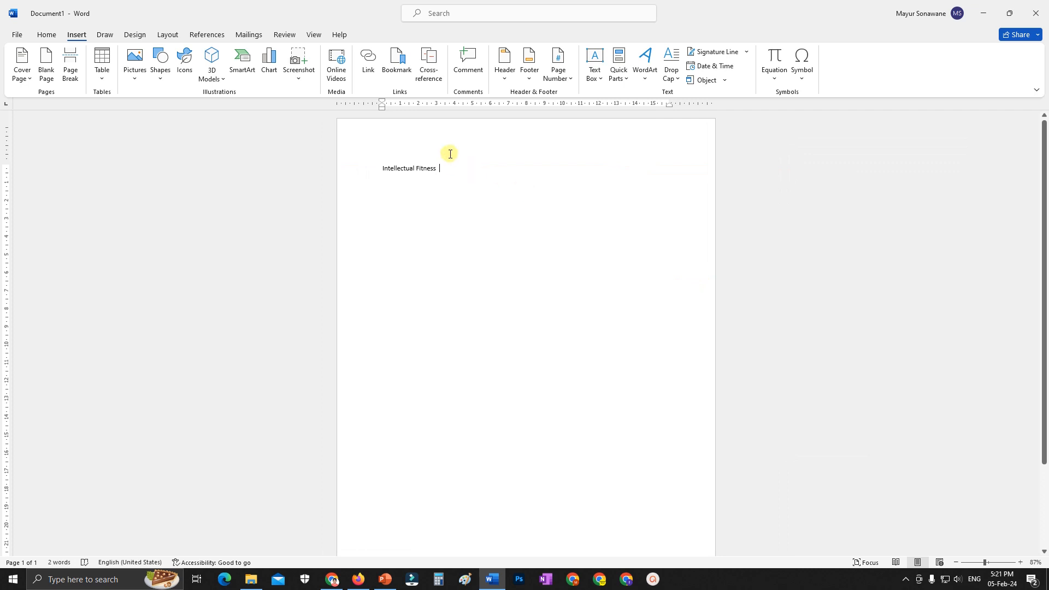
Look through the built-in header designs without applying one
click(444, 170)
click(508, 78)
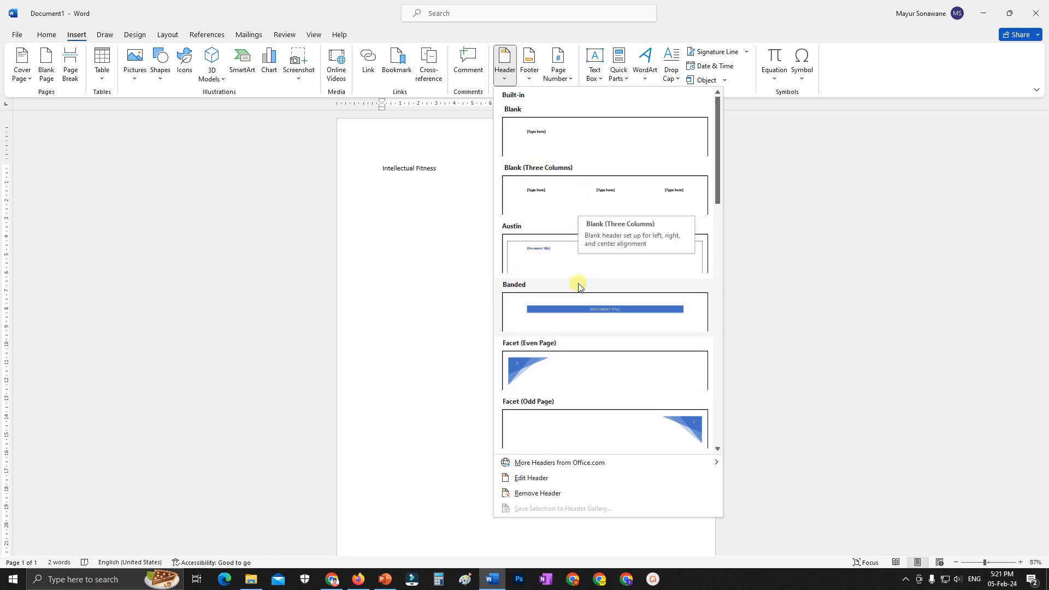
scroll(579, 295, down, 5)
scroll(582, 305, down, 5)
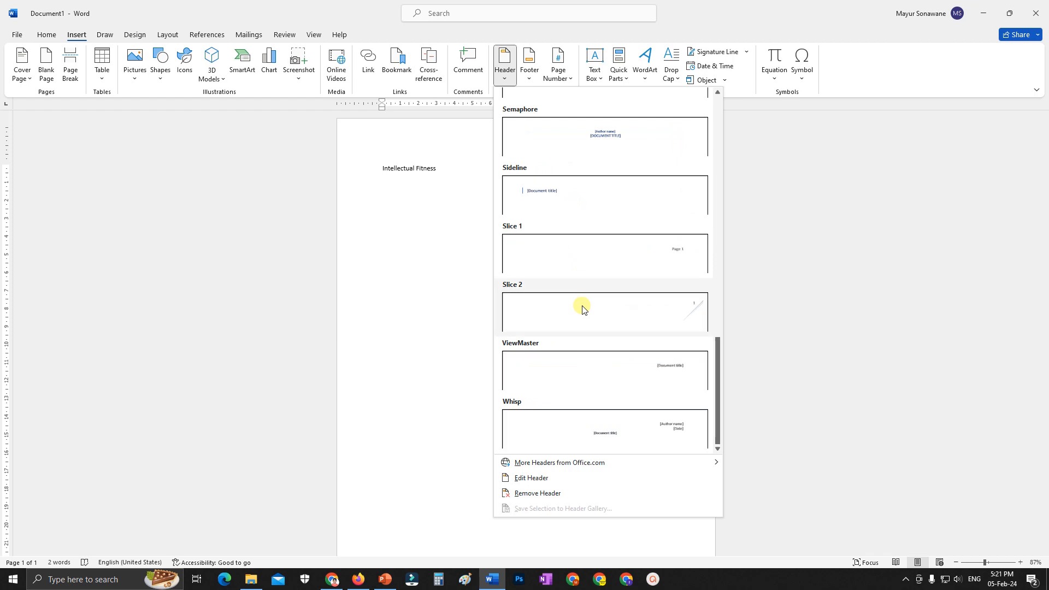
scroll(578, 332, up, 10)
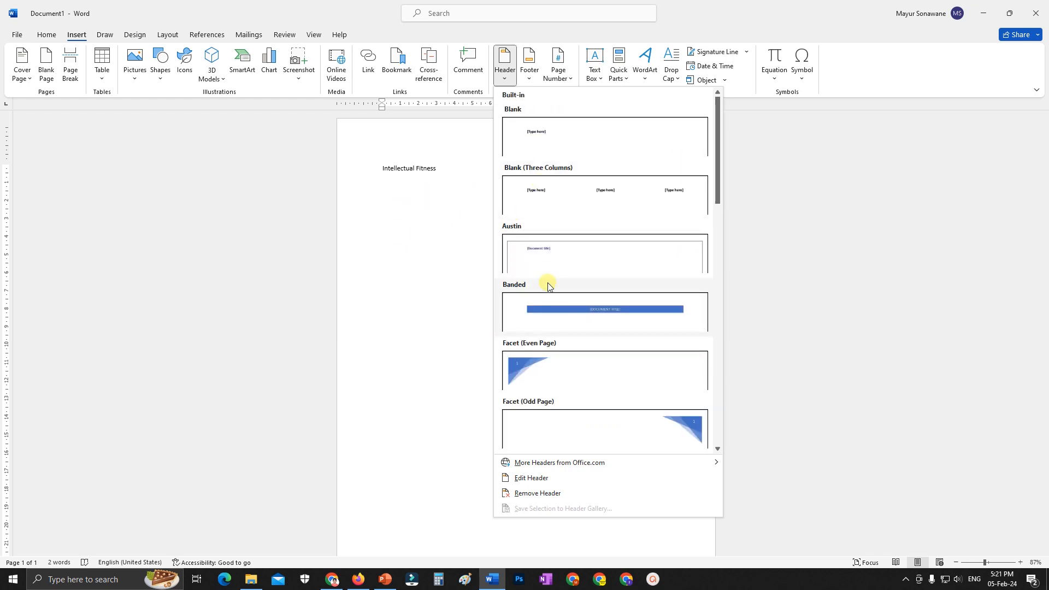
click(445, 286)
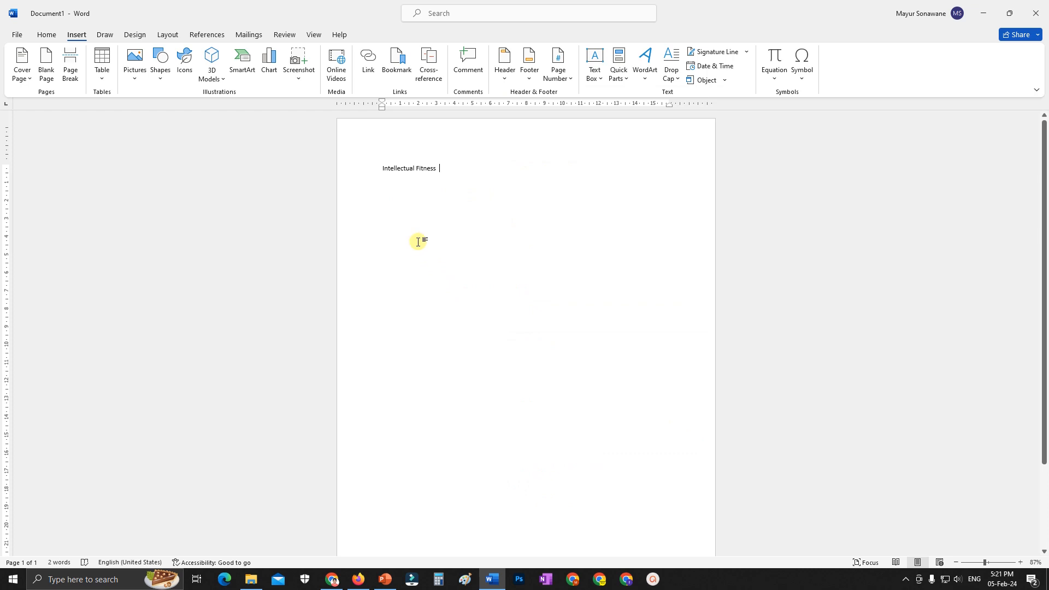
Add the text "Heading 1" to the page header and return to the document body
double_click(393, 126)
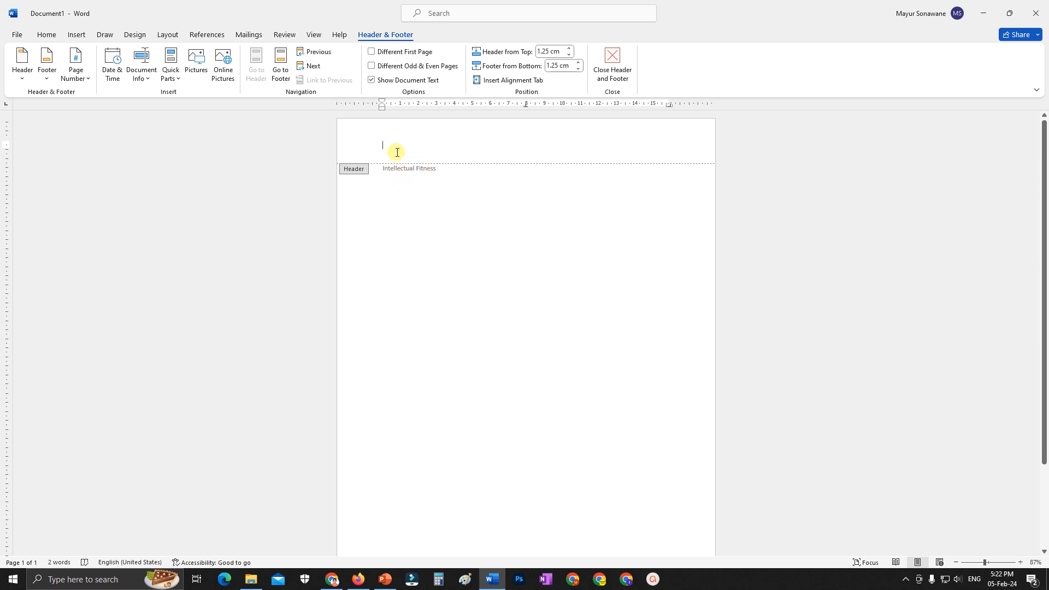
text(Heading)
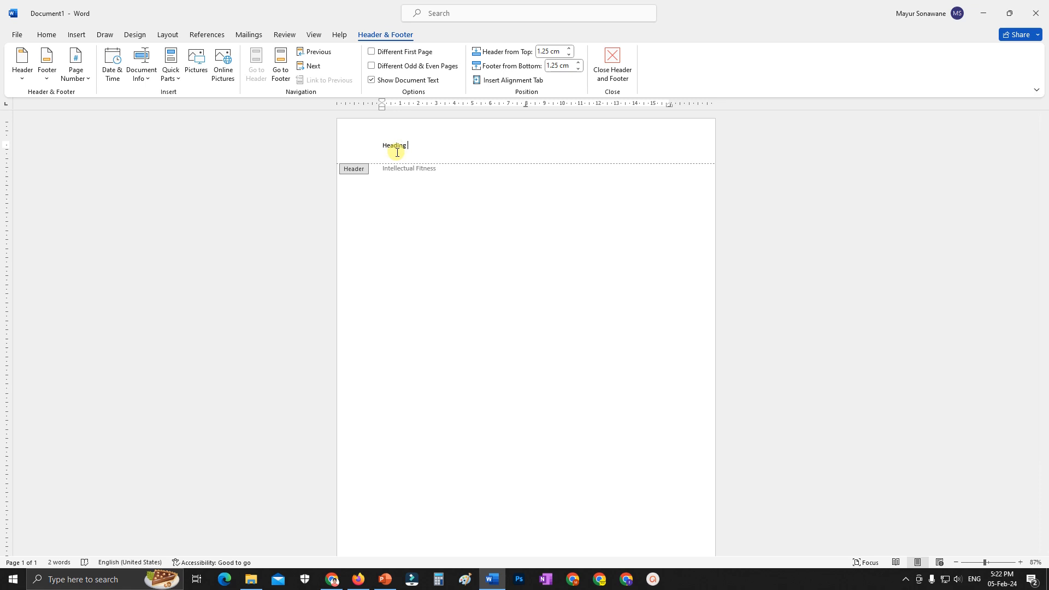
text( 1)
scroll(463, 136, up, 7)
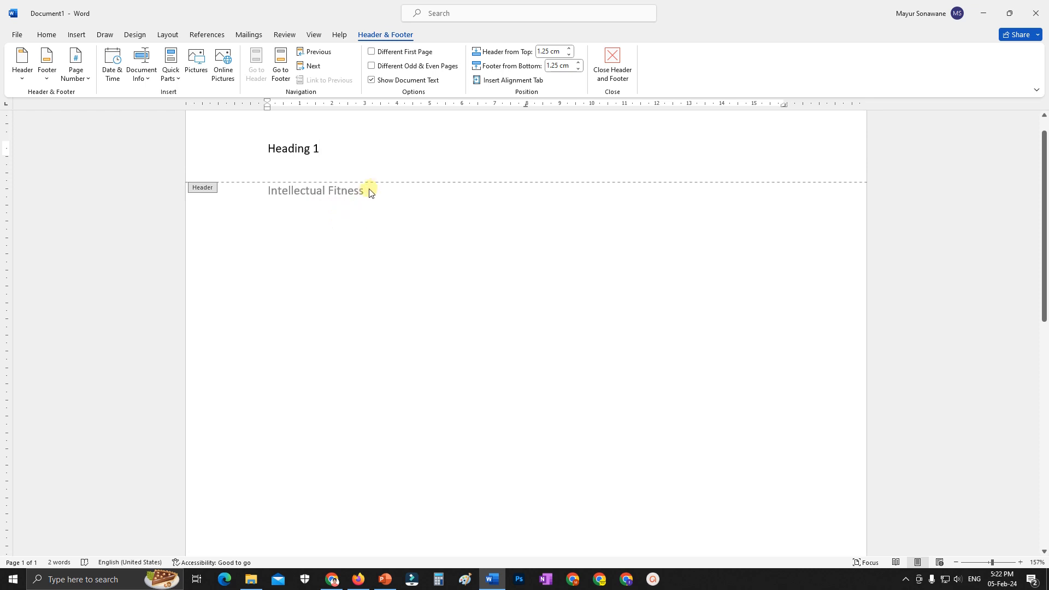
double_click(445, 255)
scroll(429, 260, up, 1)
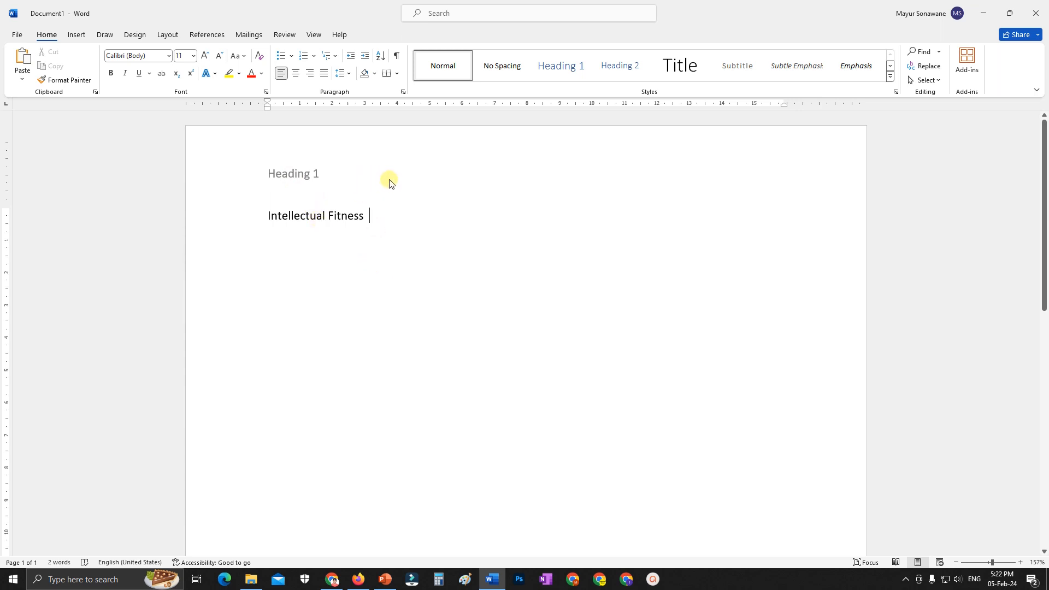
double_click(374, 173)
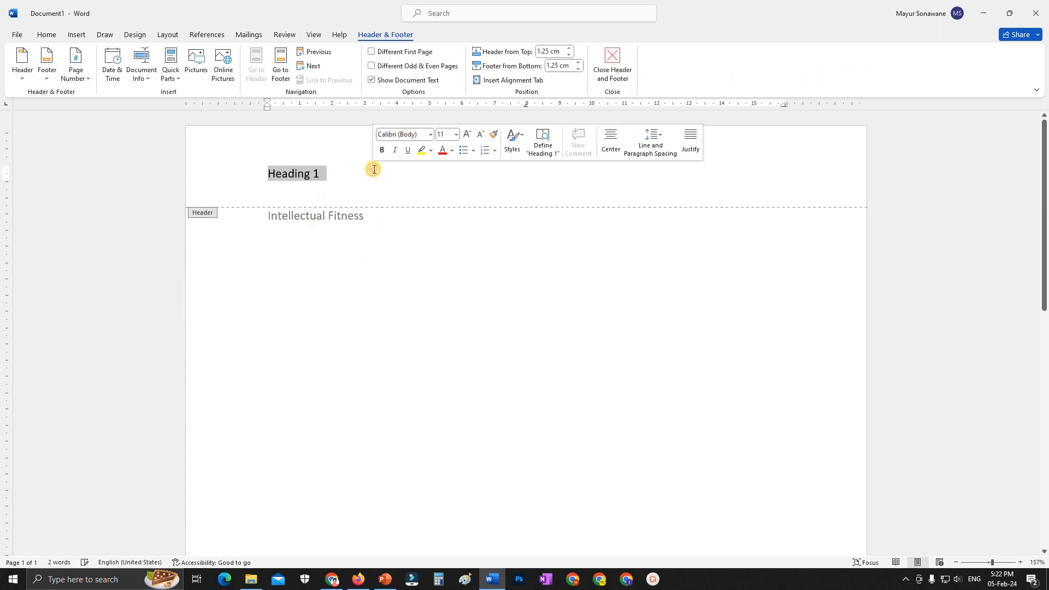
click(338, 185)
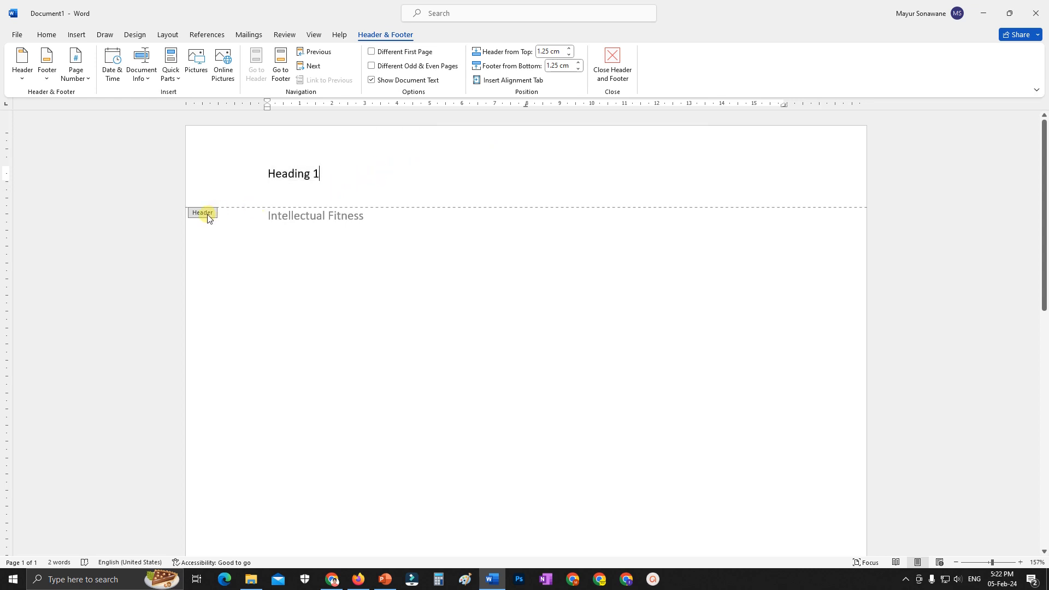
double_click(348, 247)
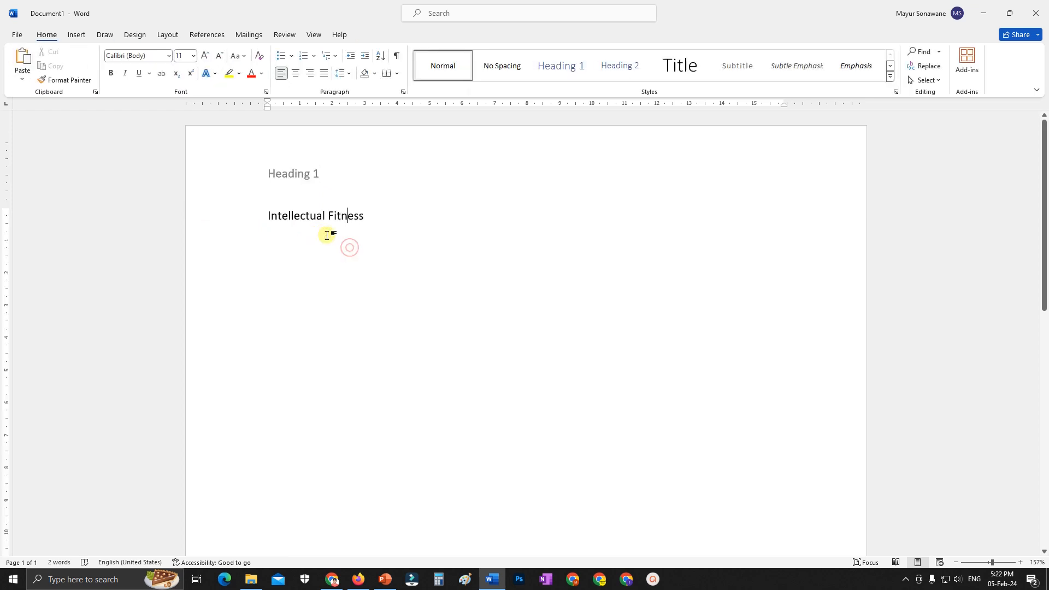
Replace the word "Heading" in the page header with "Page" and return to the document body
double_click(301, 175)
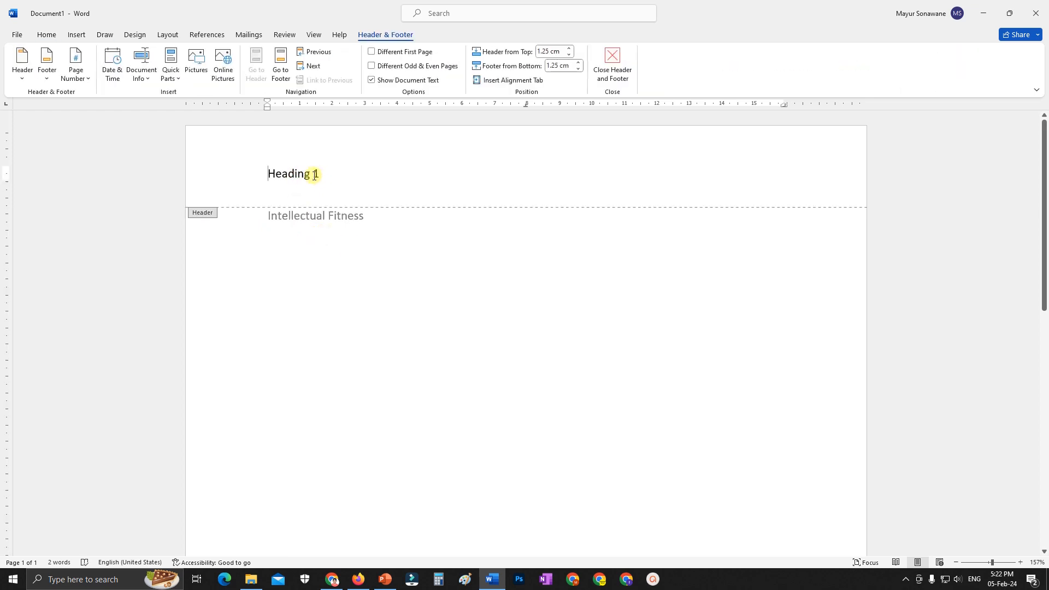
drag(309, 174, 269, 175)
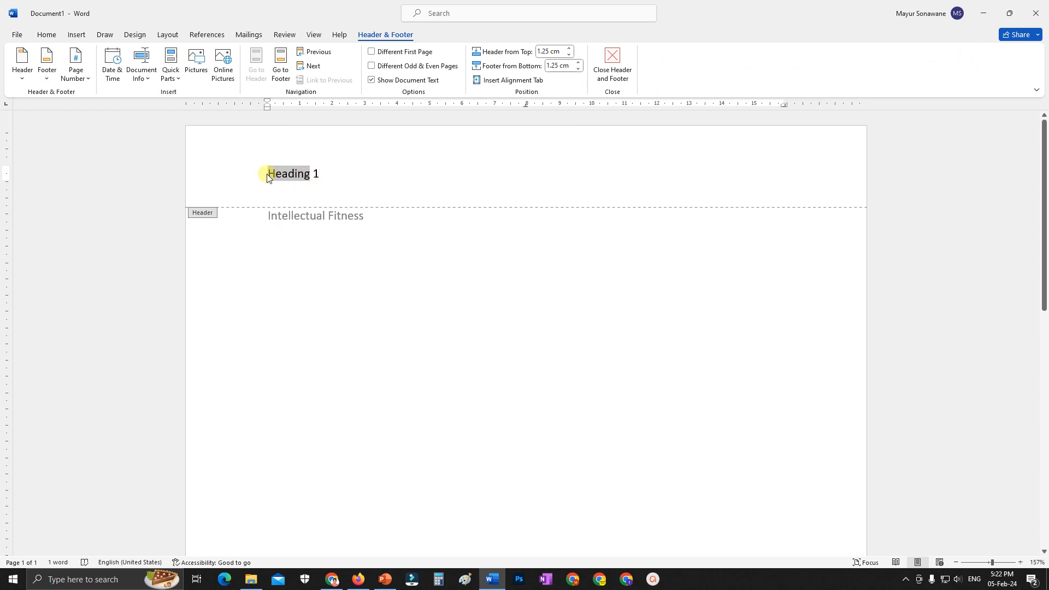
text(Page)
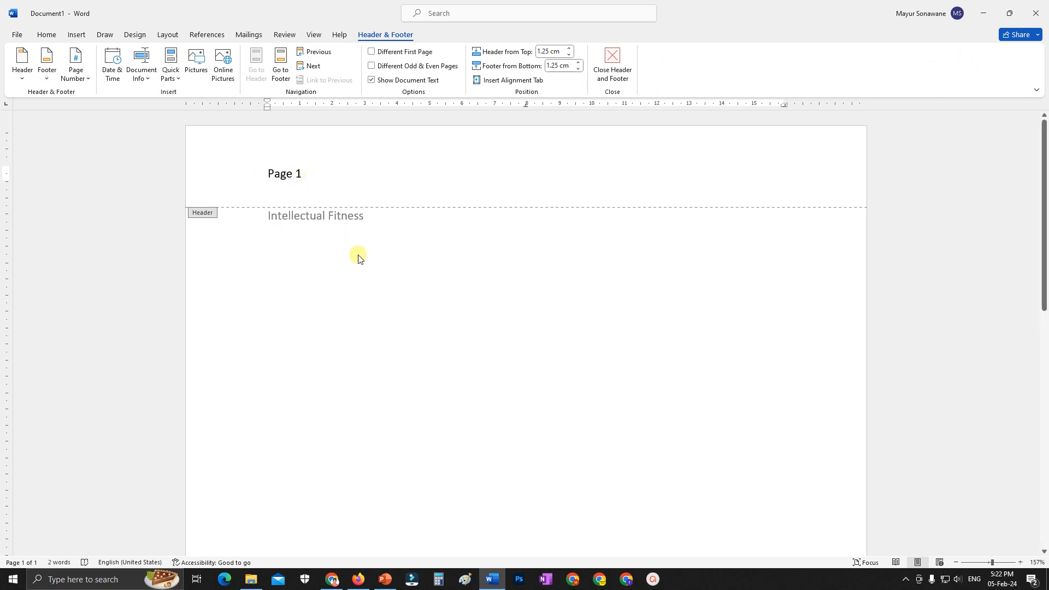
double_click(362, 260)
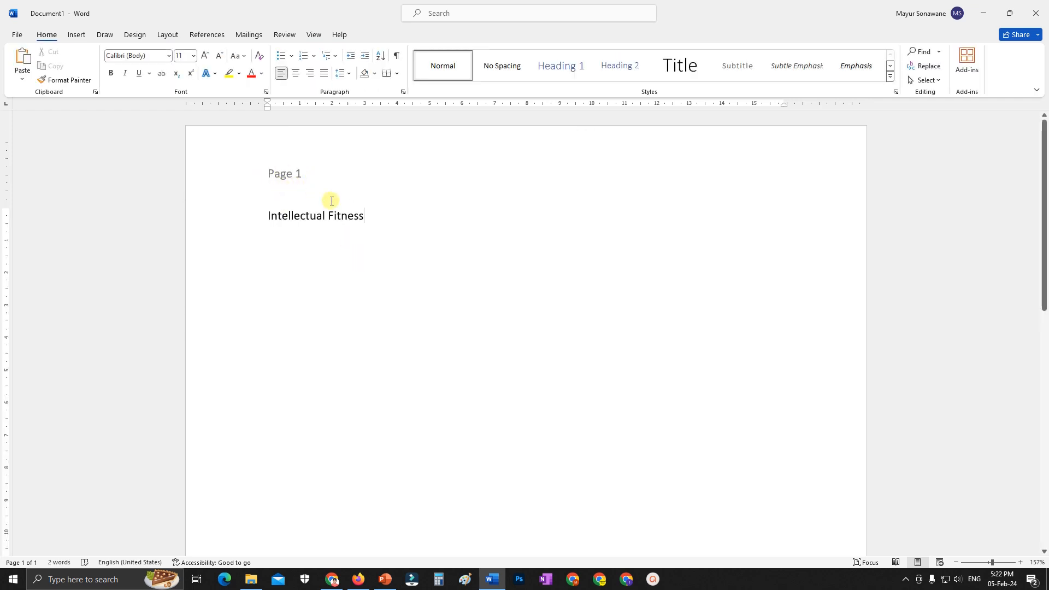
scroll(350, 204, down, 3)
scroll(361, 218, up, 3)
scroll(369, 242, up, 1)
scroll(368, 274, down, 1)
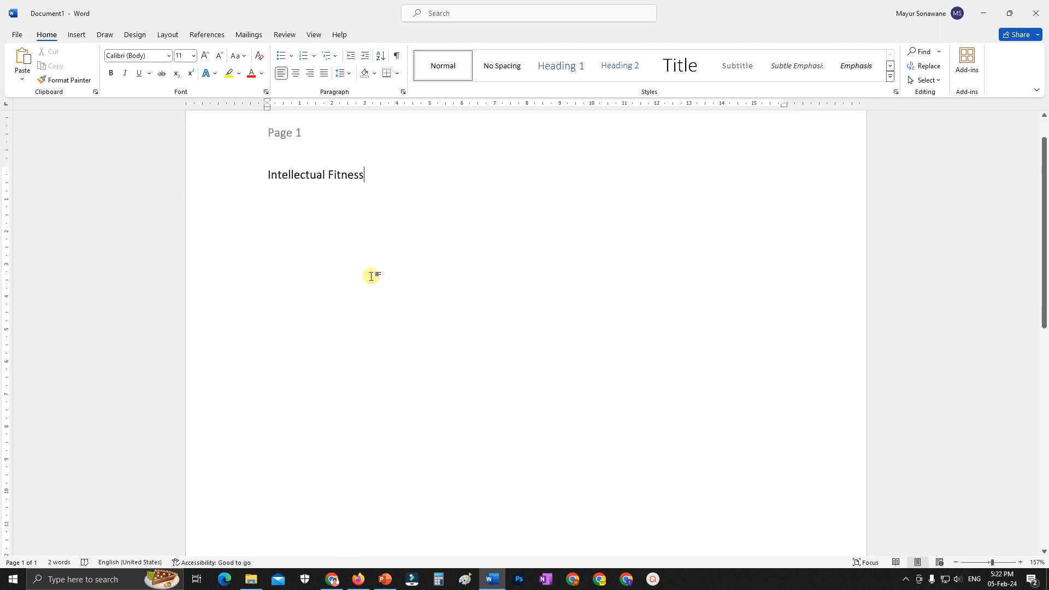
Add blank lines below "Intellectual Fitness" until the document runs onto a second page, and compare the headers of both pages
key(Return)
scroll(375, 291, down, 10)
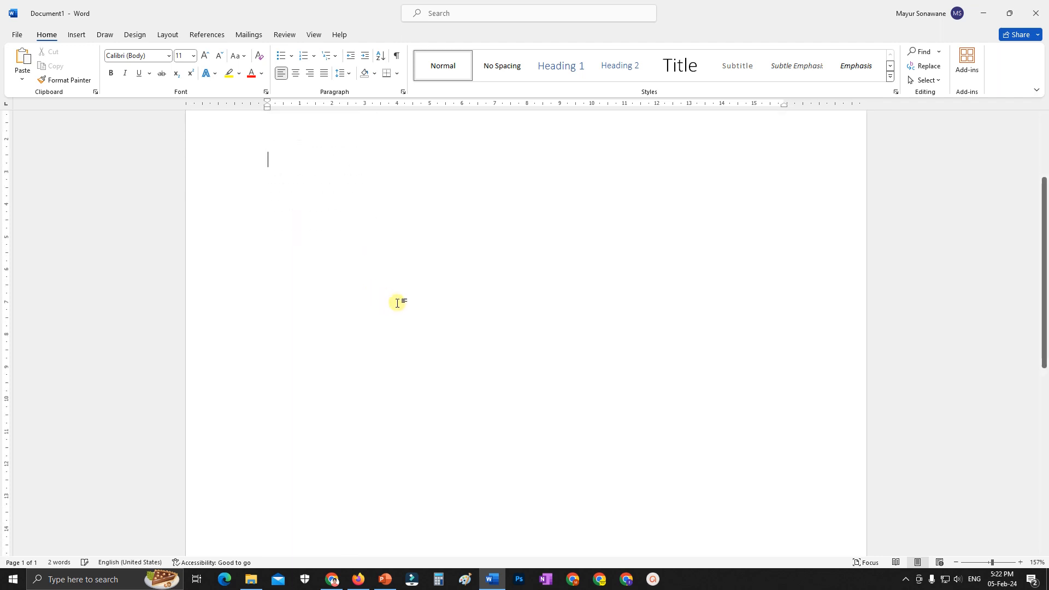
scroll(464, 496, up, 10)
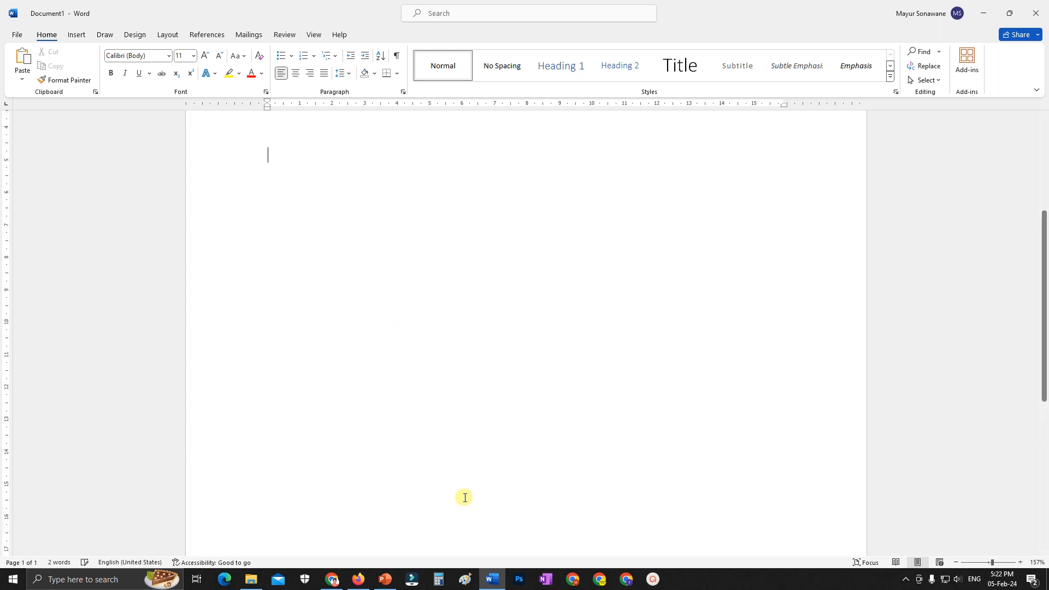
scroll(462, 489, down, 5)
scroll(454, 470, down, 3)
scroll(453, 469, up, 2)
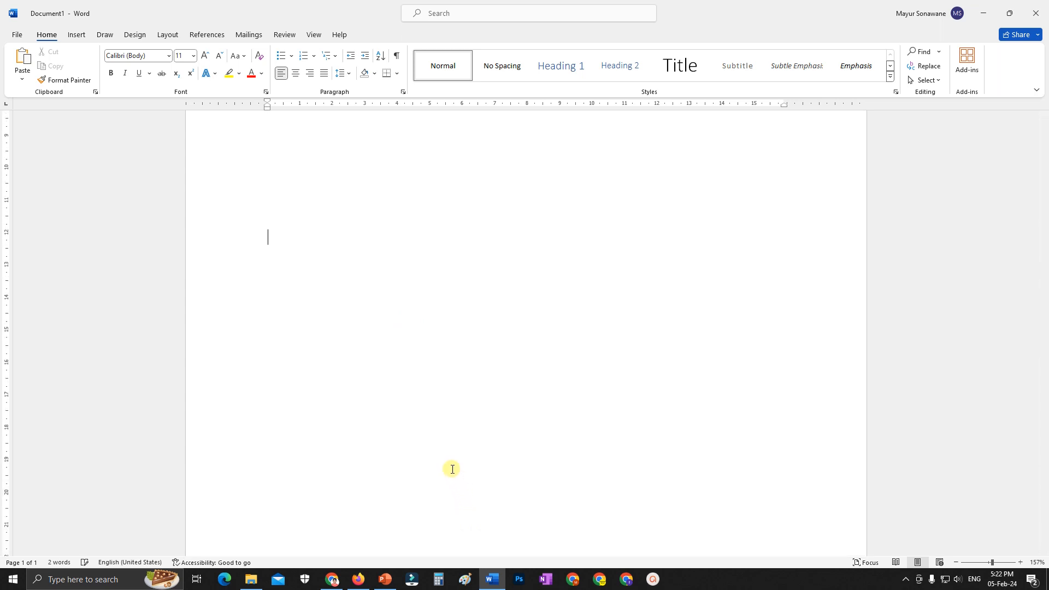
scroll(452, 469, down, 2)
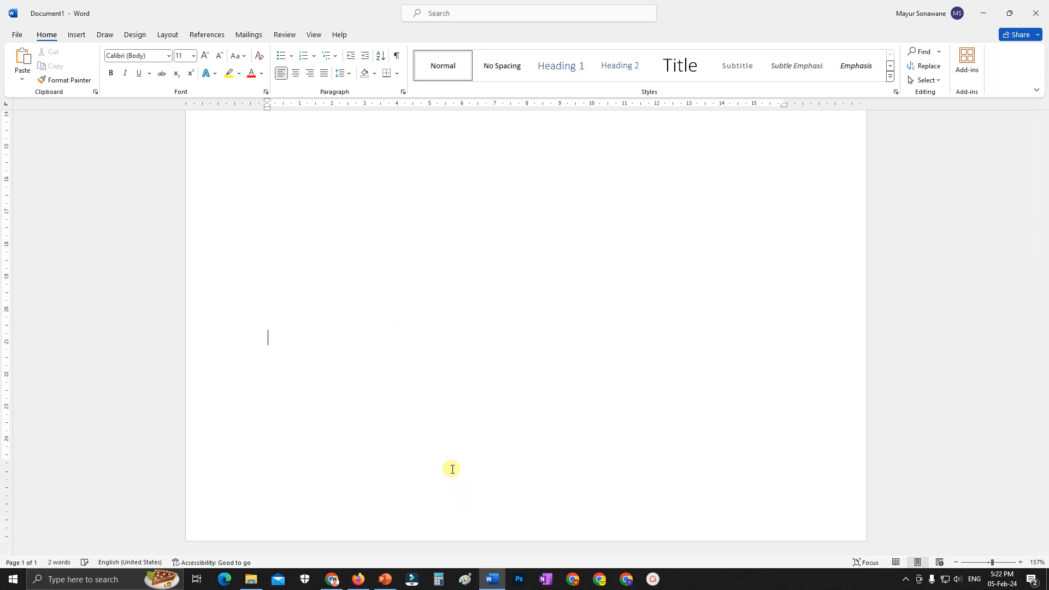
key(ctrl+Return)
scroll(452, 467, down, 3)
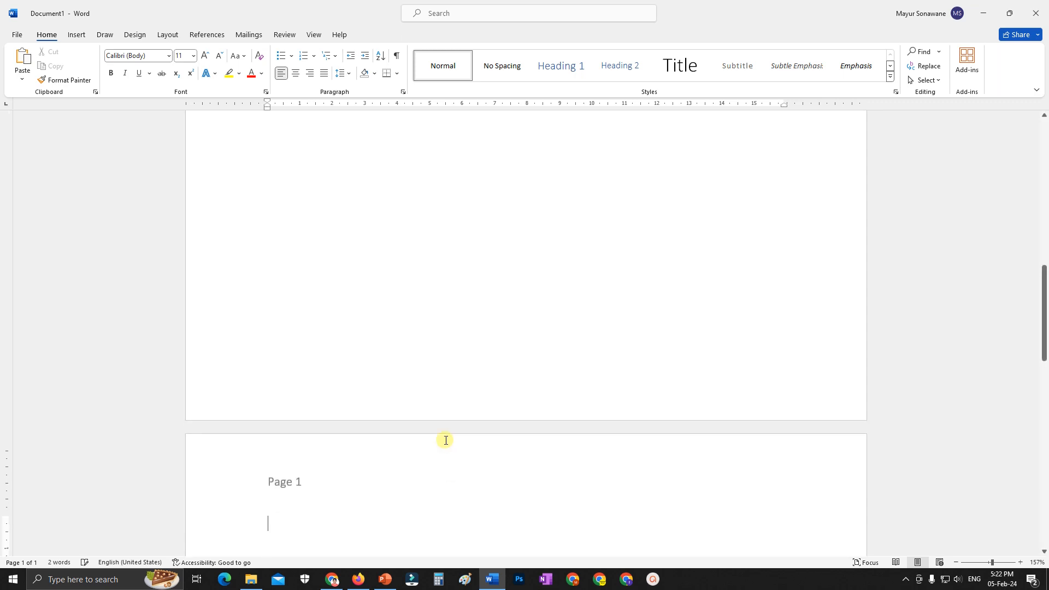
scroll(350, 364, up, 15)
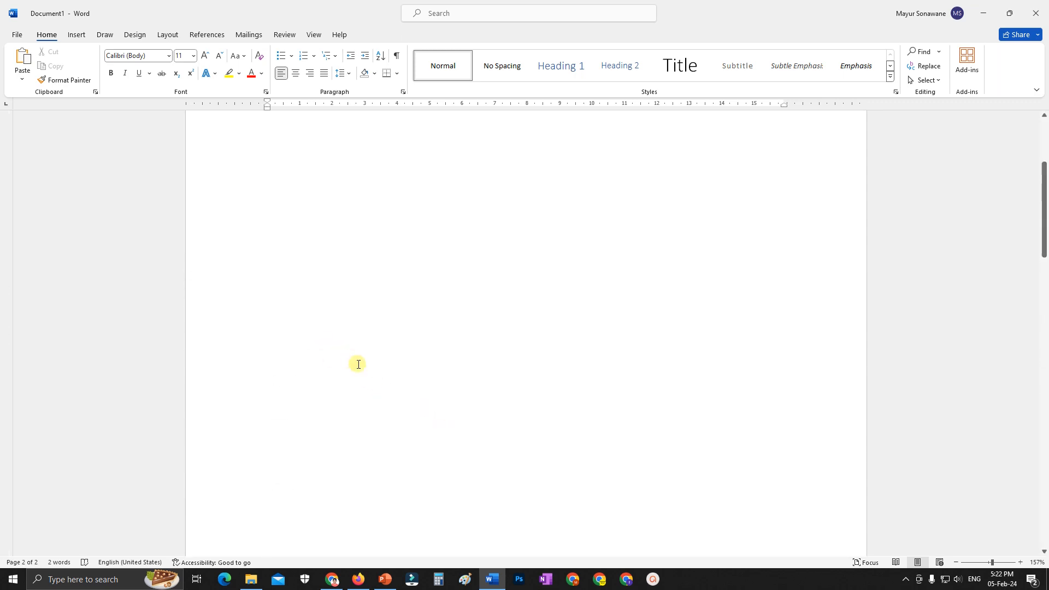
scroll(410, 345, down, 15)
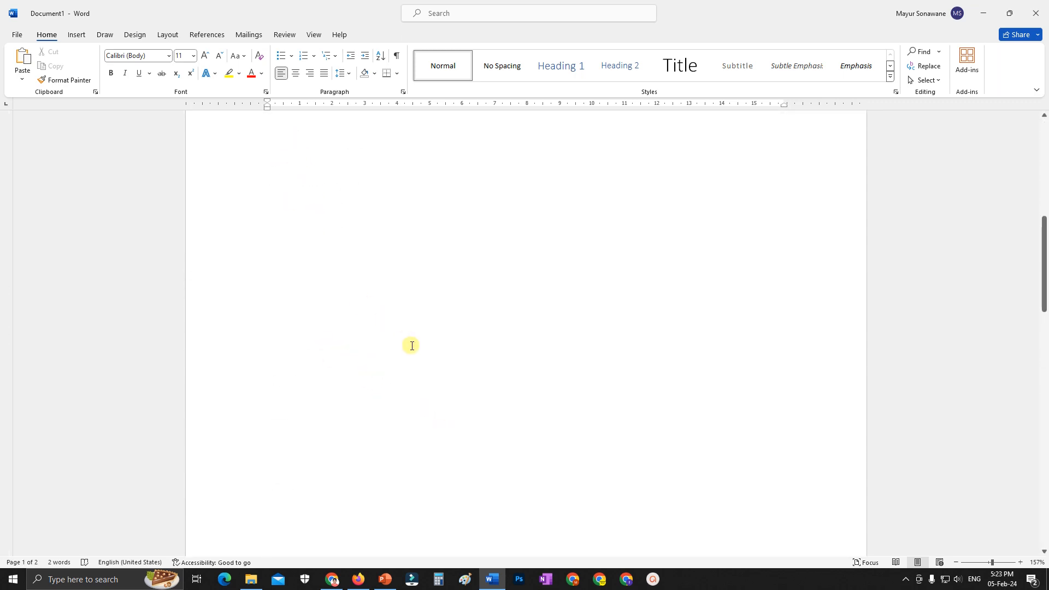
scroll(307, 278, up, 2)
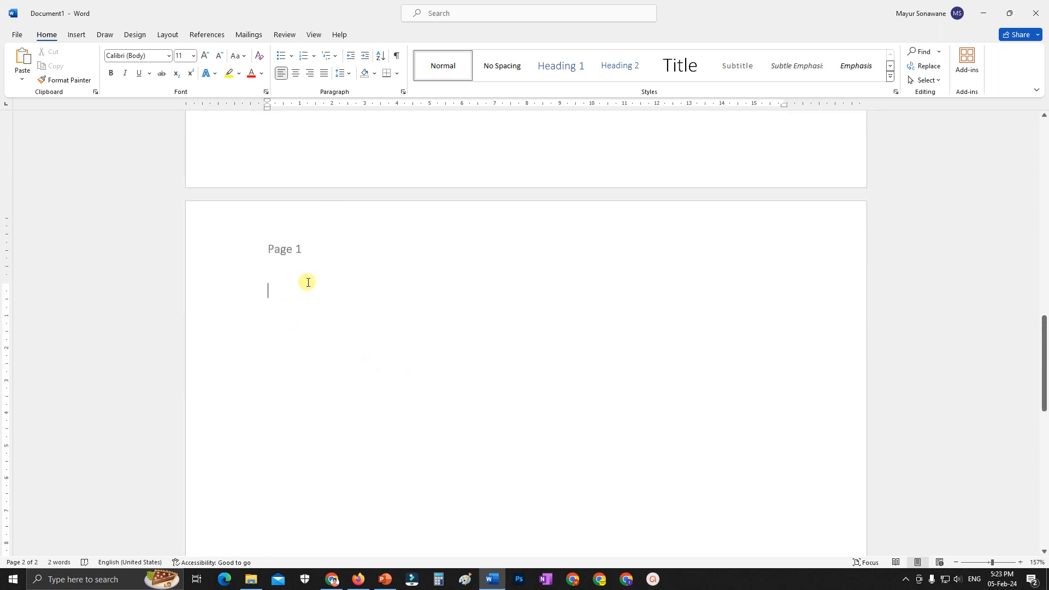
Replace the header text "Page 1" on the first page with "Text", return to the body and check the second page's header
scroll(315, 290, up, 13)
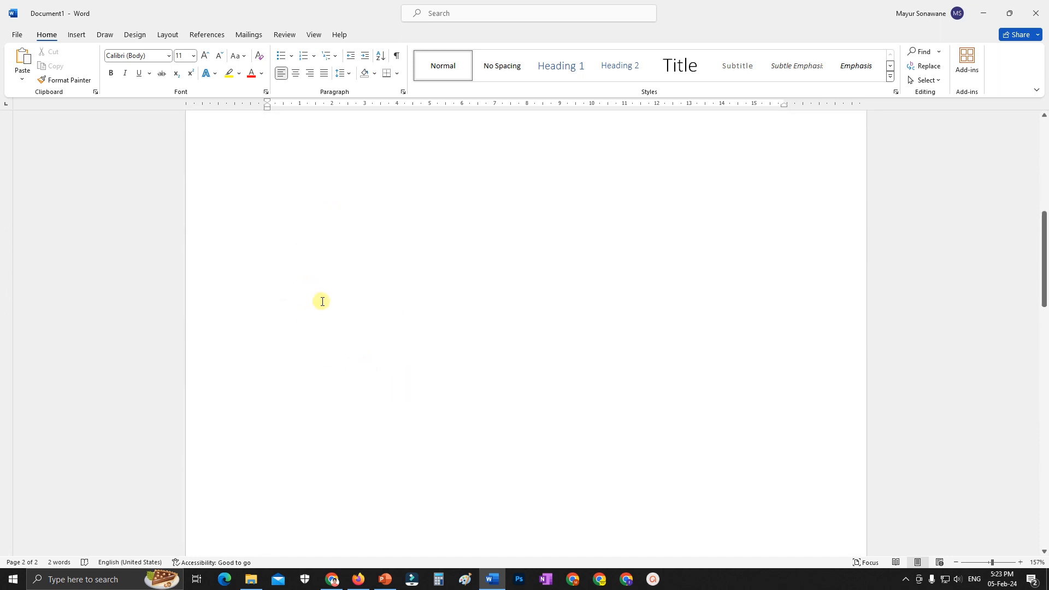
double_click(276, 173)
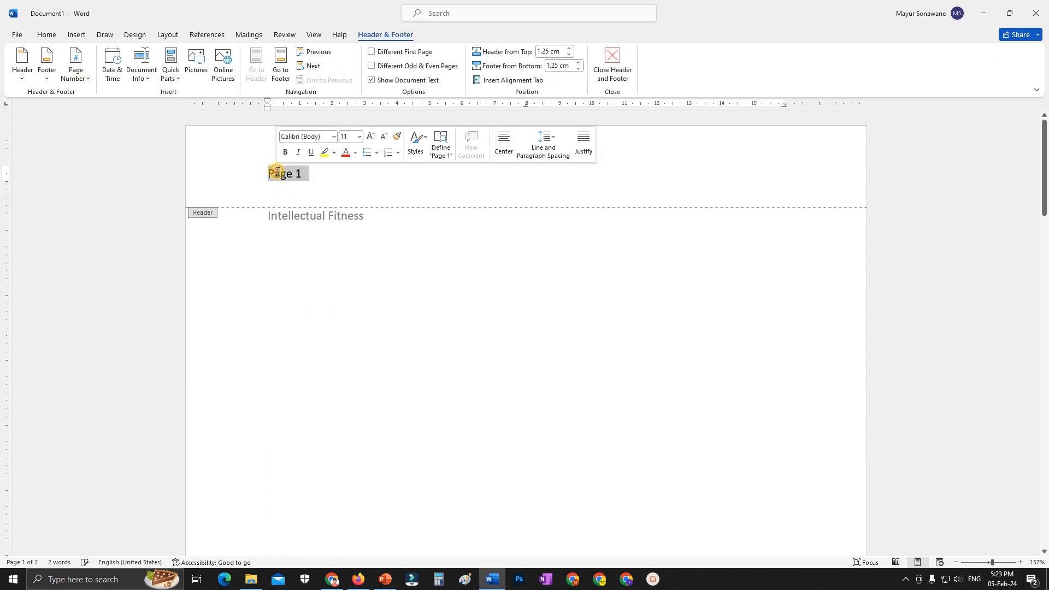
click(285, 173)
drag(299, 174, 263, 174)
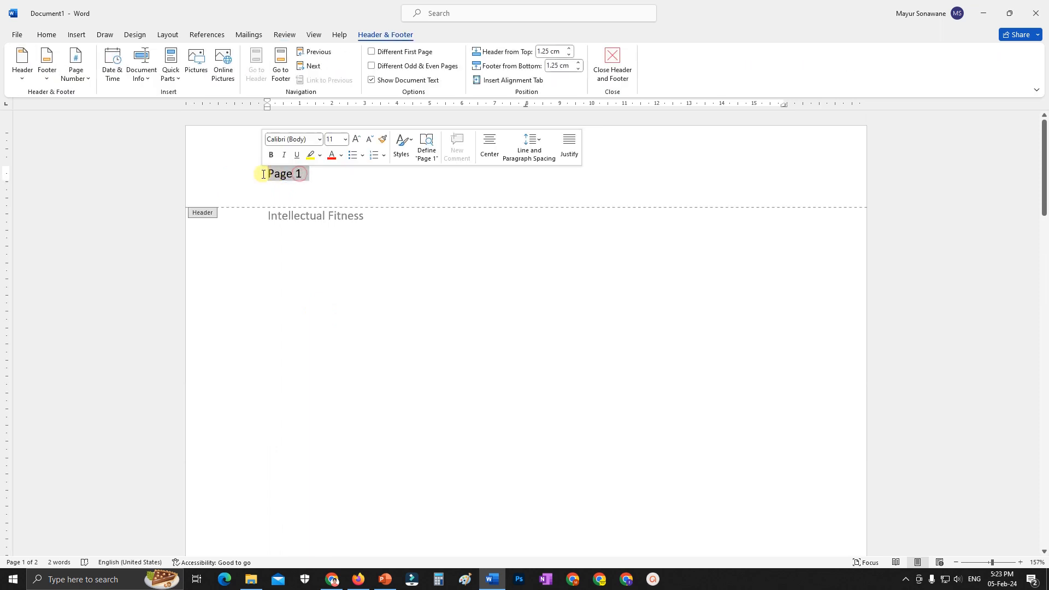
text(Te)
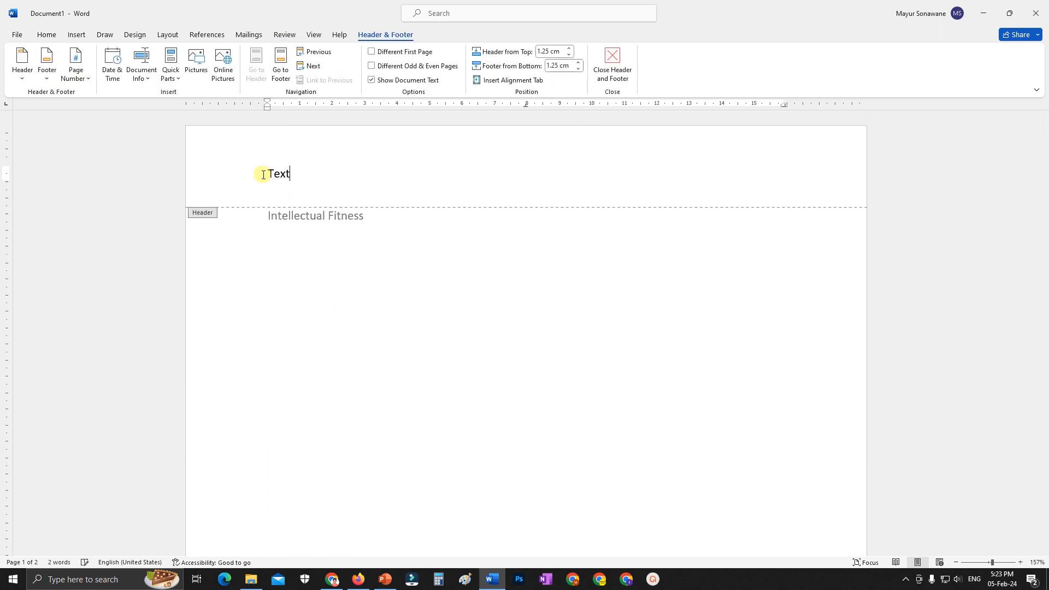
text(xt)
double_click(330, 246)
scroll(365, 322, down, 10)
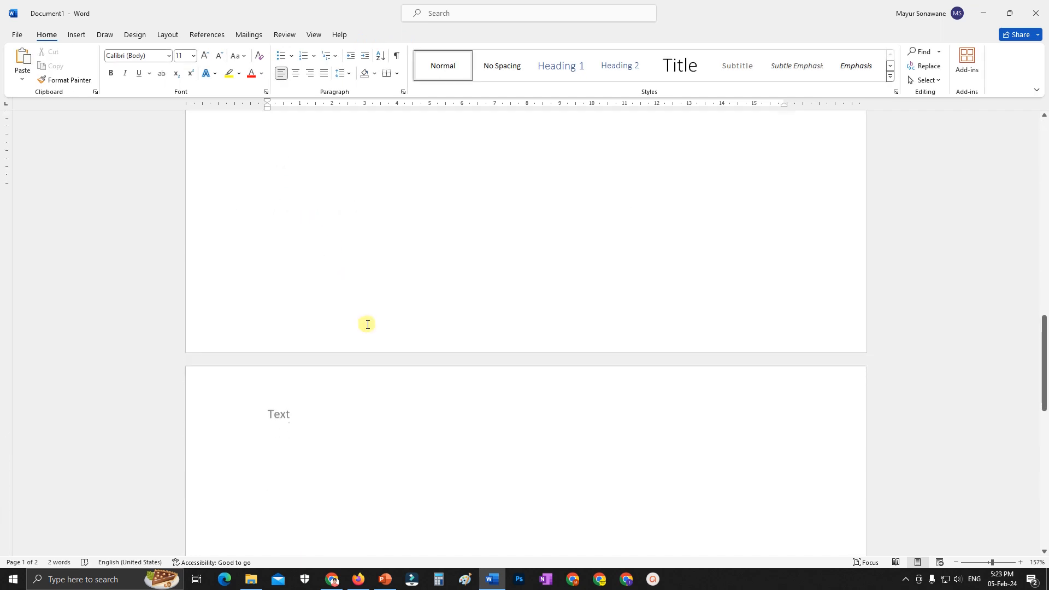
scroll(367, 324, down, 3)
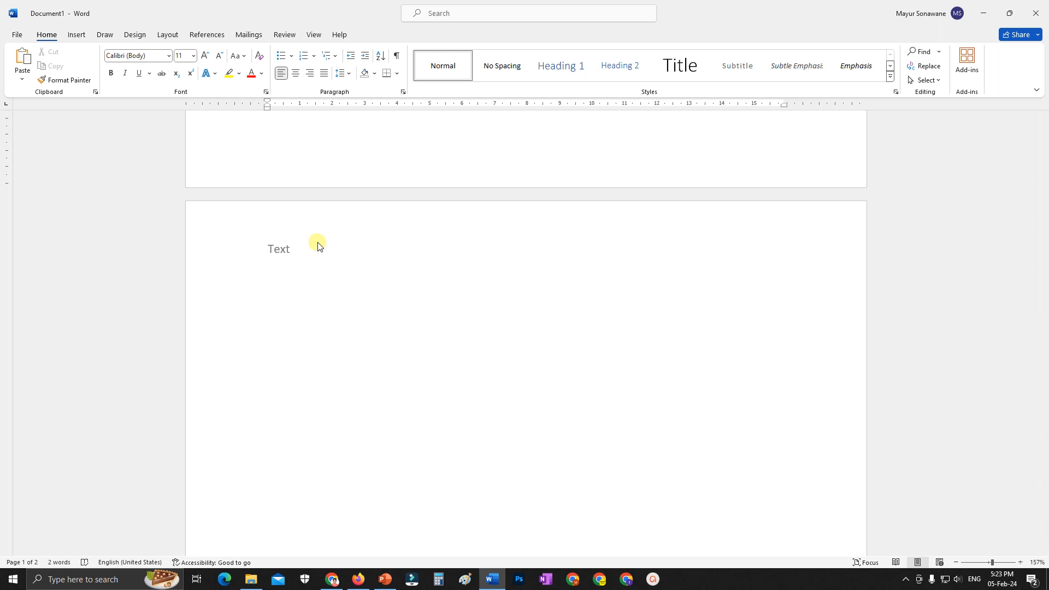
Append "A" to the header text on the second page so it reads "Text A", and return to the document body
double_click(301, 235)
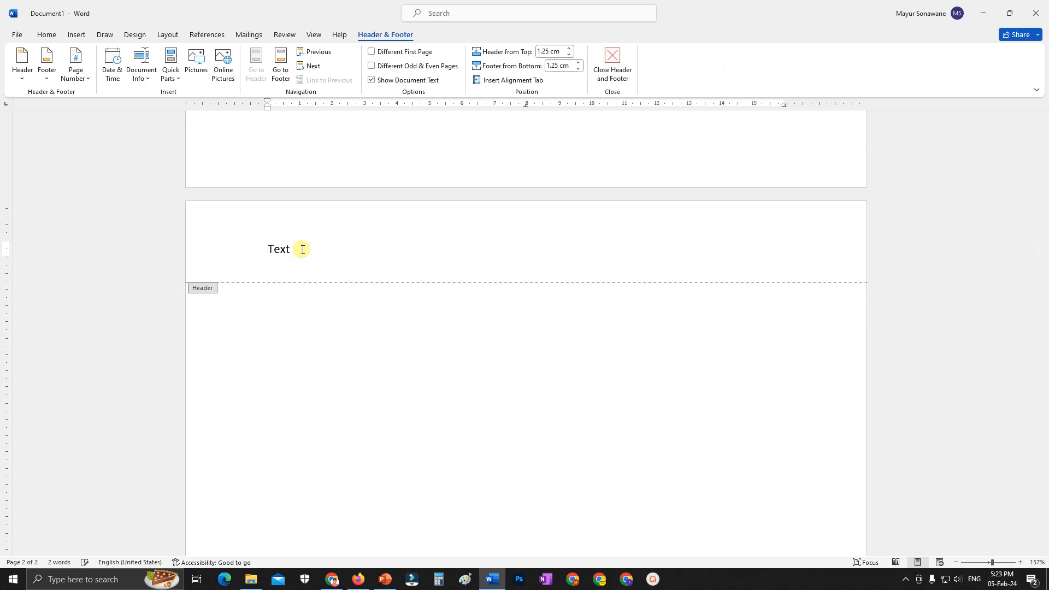
text(A)
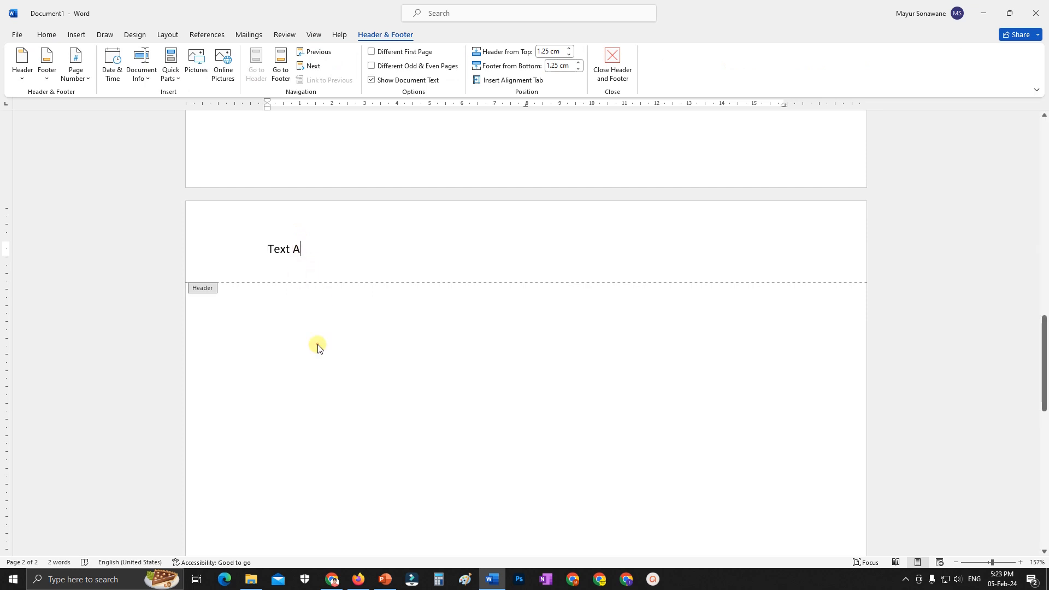
double_click(318, 348)
scroll(342, 401, up, 15)
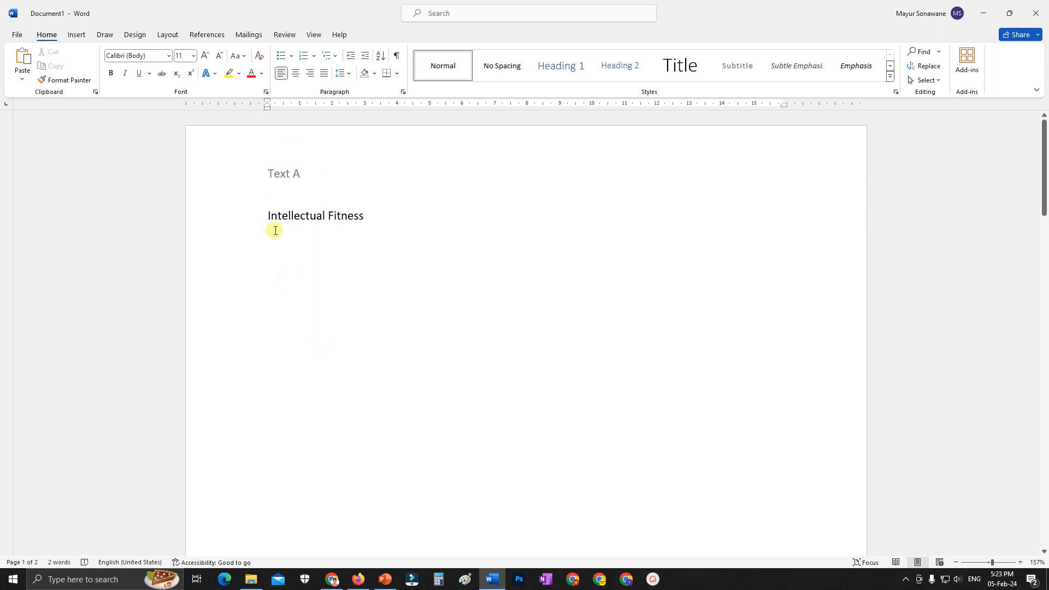
scroll(347, 328, down, 15)
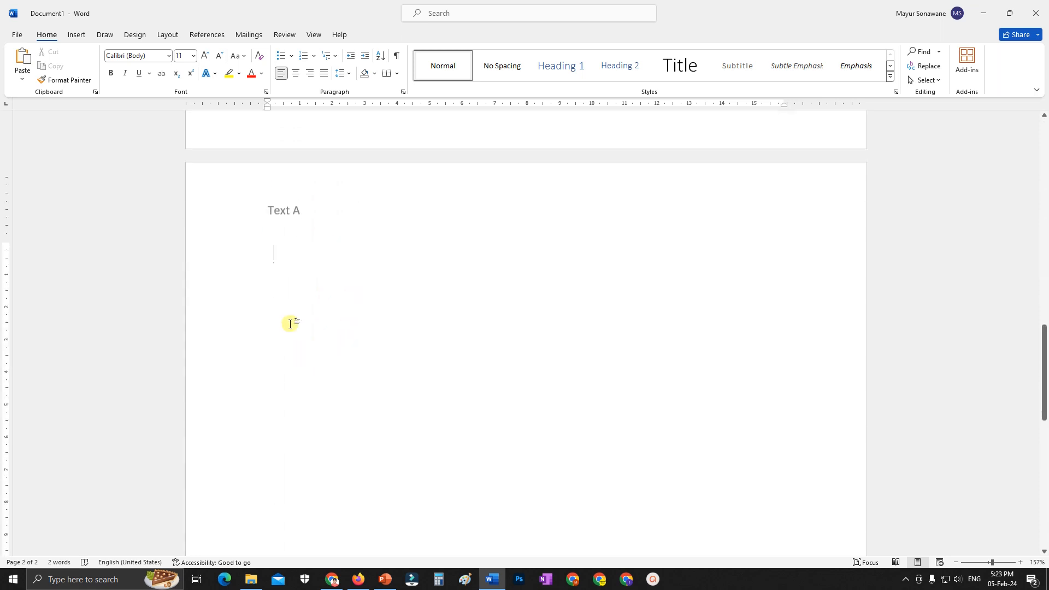
Insert a blank page at the end of the document and review the header across all pages
click(77, 35)
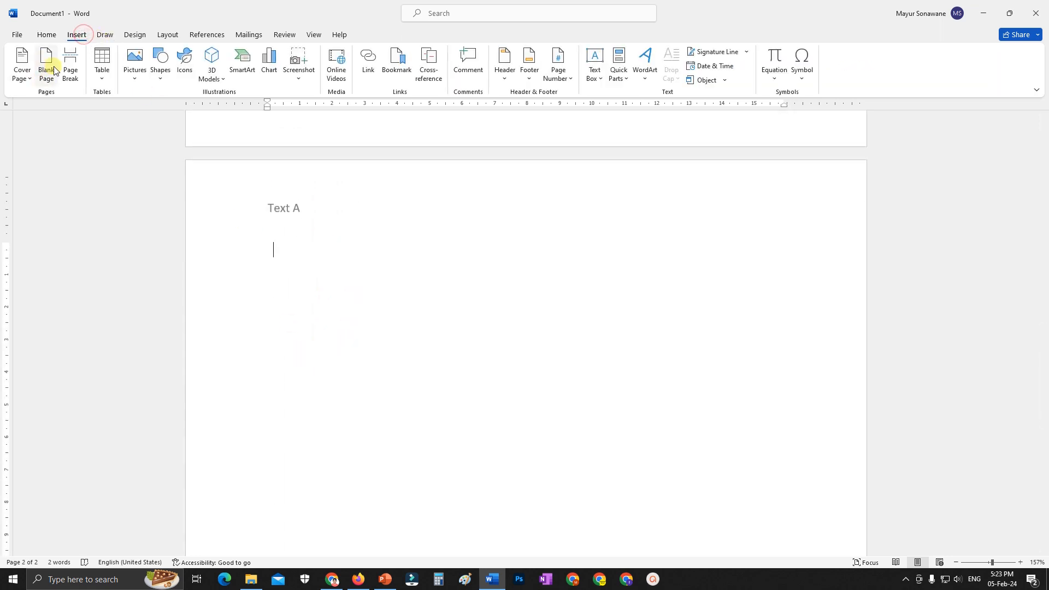
click(47, 66)
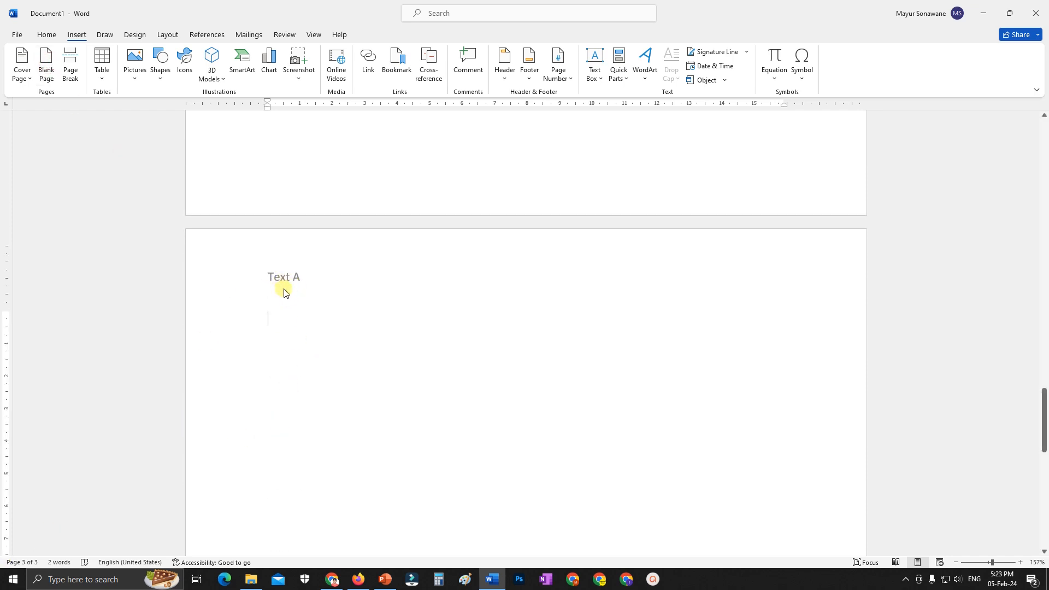
scroll(284, 293, up, 15)
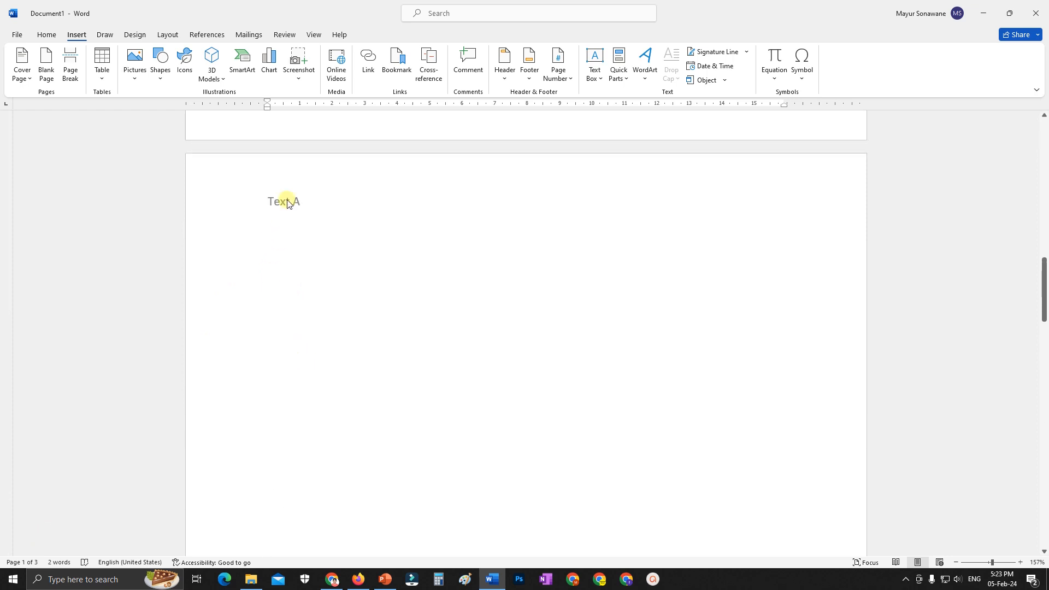
scroll(287, 203, up, 10)
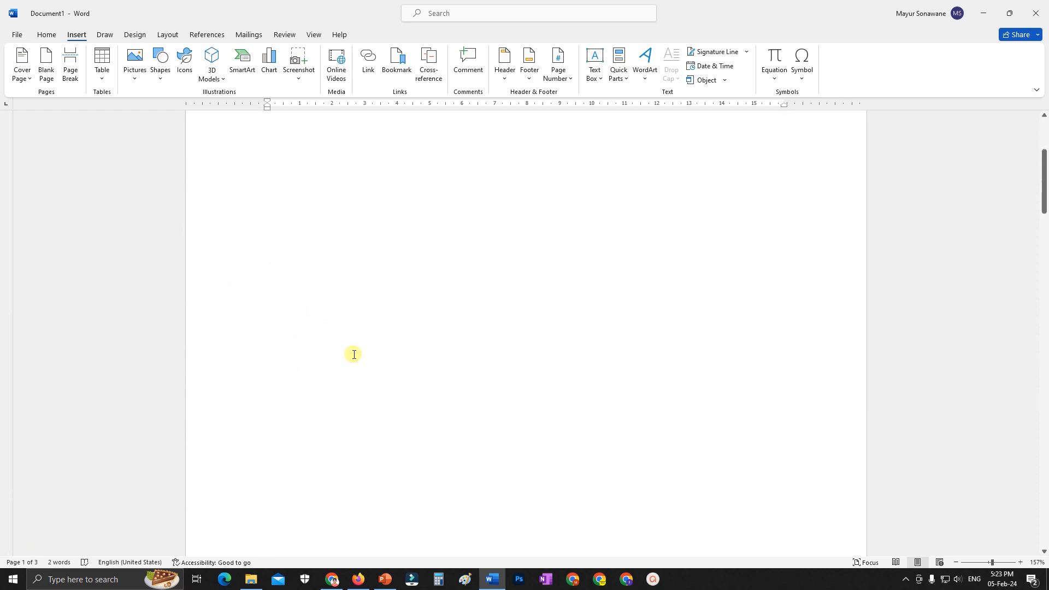
scroll(335, 443, down, 10)
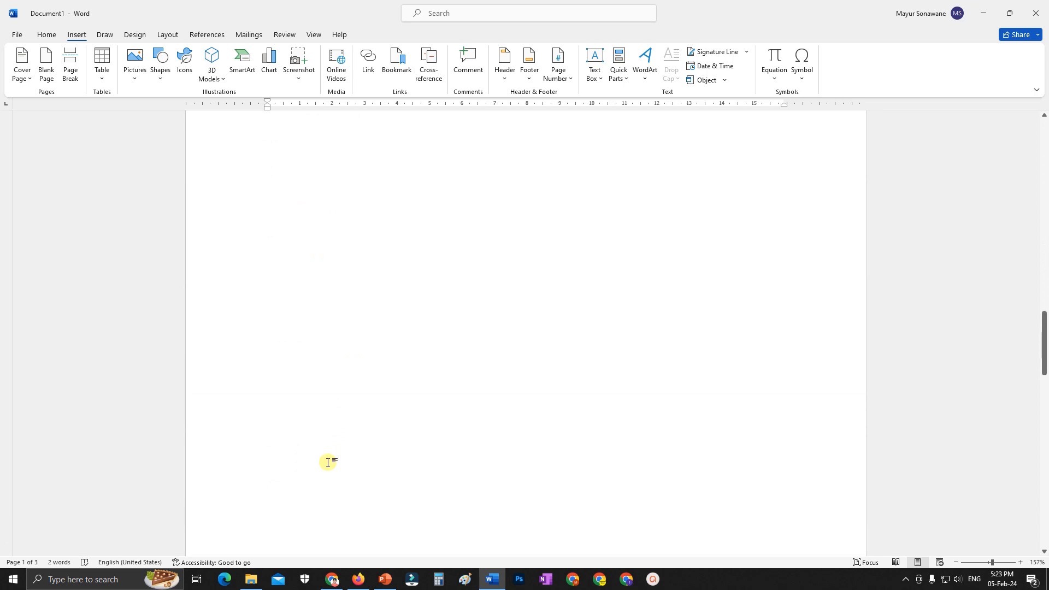
Remove the "A" from the third page's header so it reads "Text", return to the body and check the other pages
scroll(328, 463, down, 3)
double_click(281, 354)
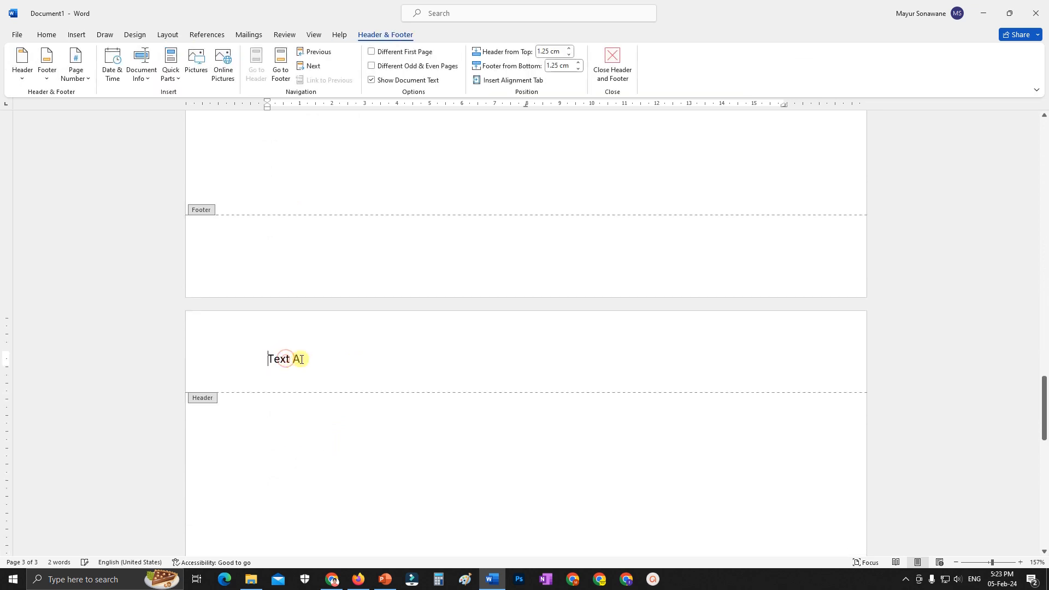
key(BackSpace)
double_click(335, 452)
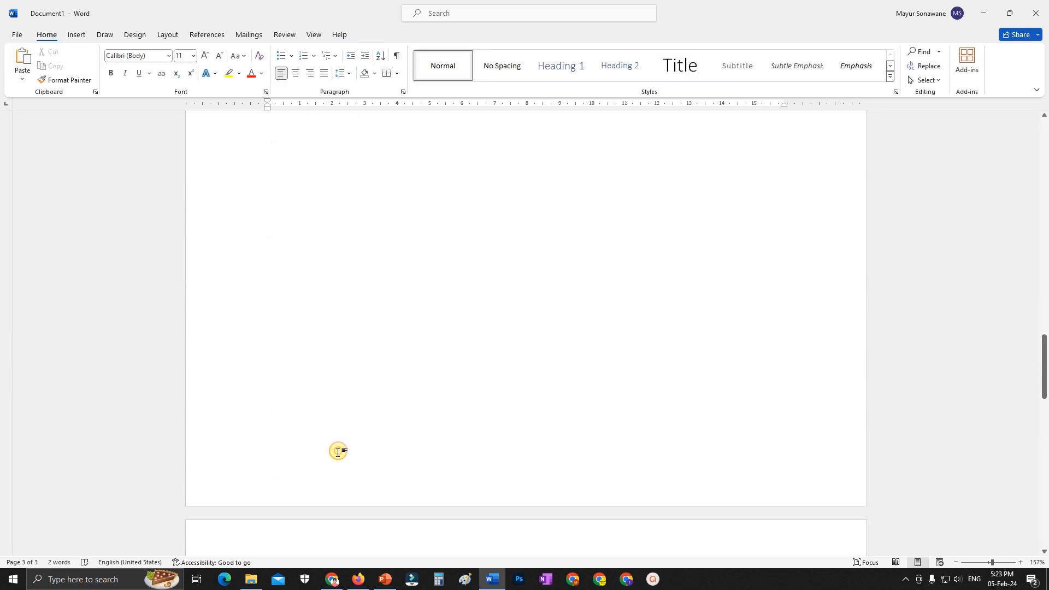
scroll(338, 452, up, 5)
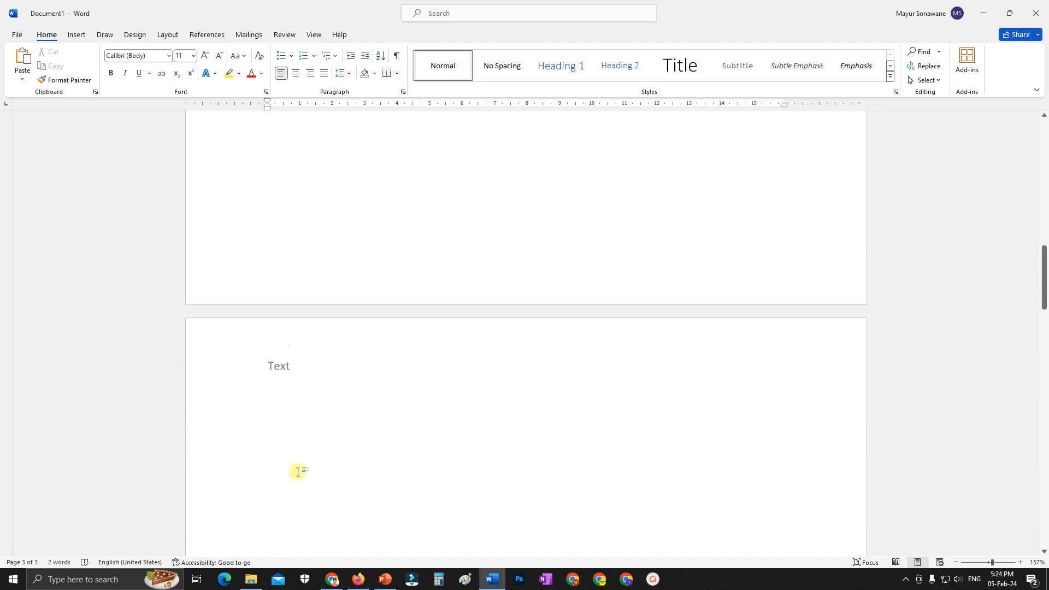
scroll(347, 416, up, 3)
scroll(353, 418, down, 8)
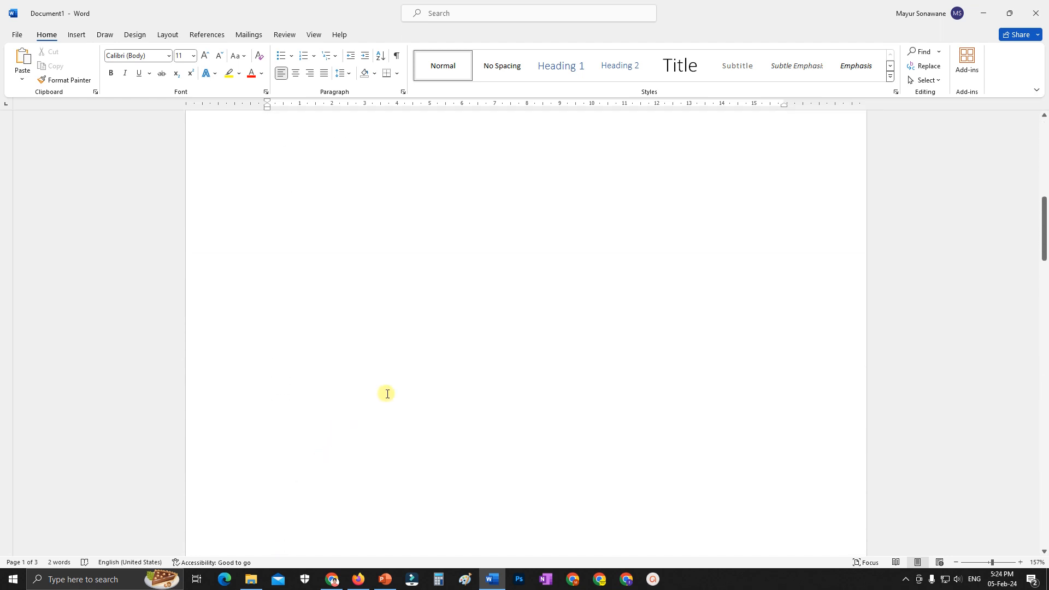
scroll(388, 394, up, 2)
Apply the built-in Facet (Even Page) header design to the document and check the header on the pages
click(76, 34)
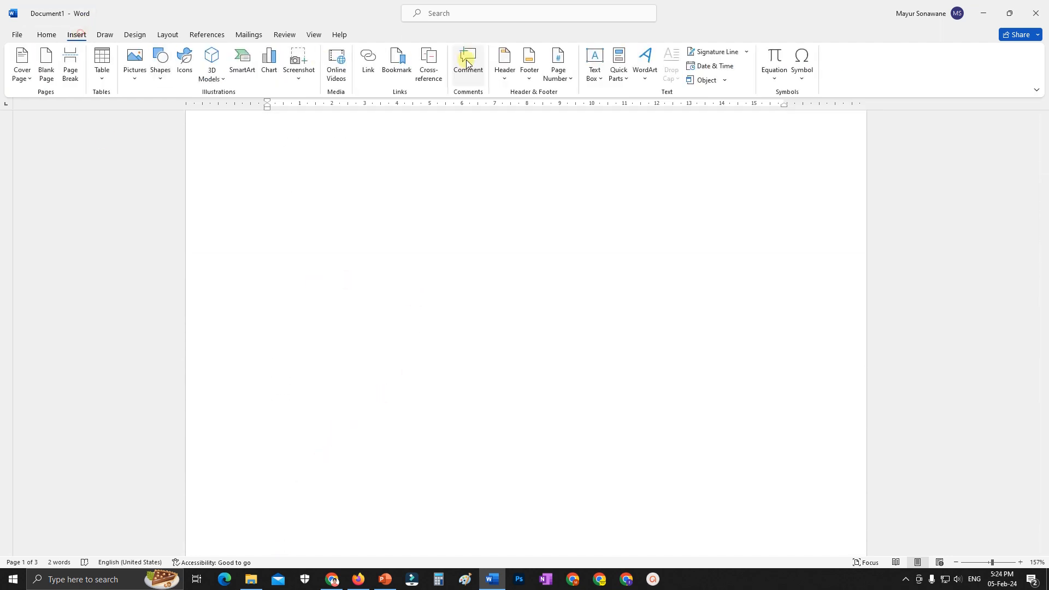
click(531, 78)
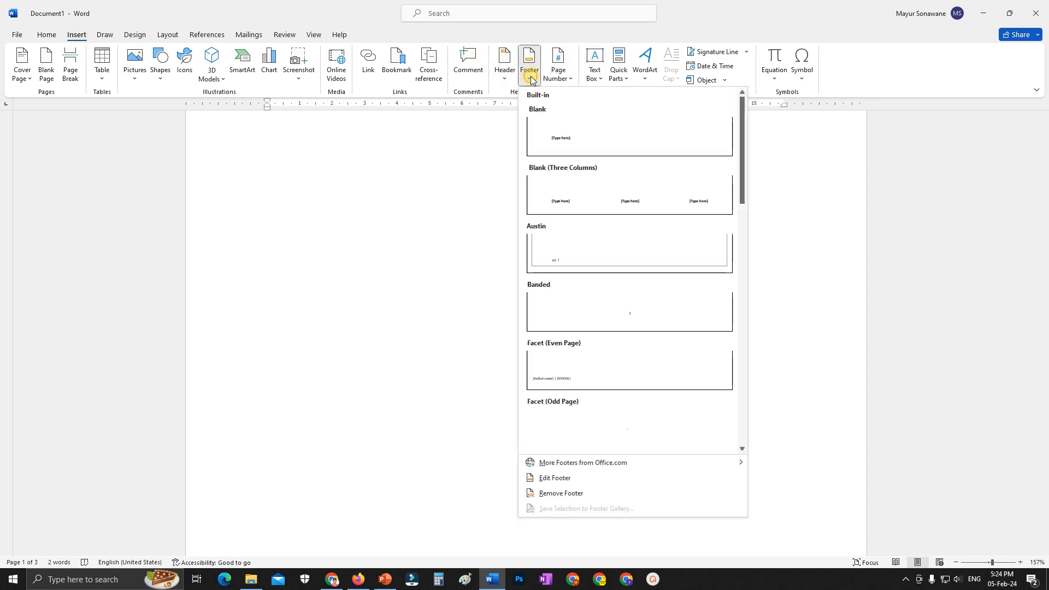
click(505, 80)
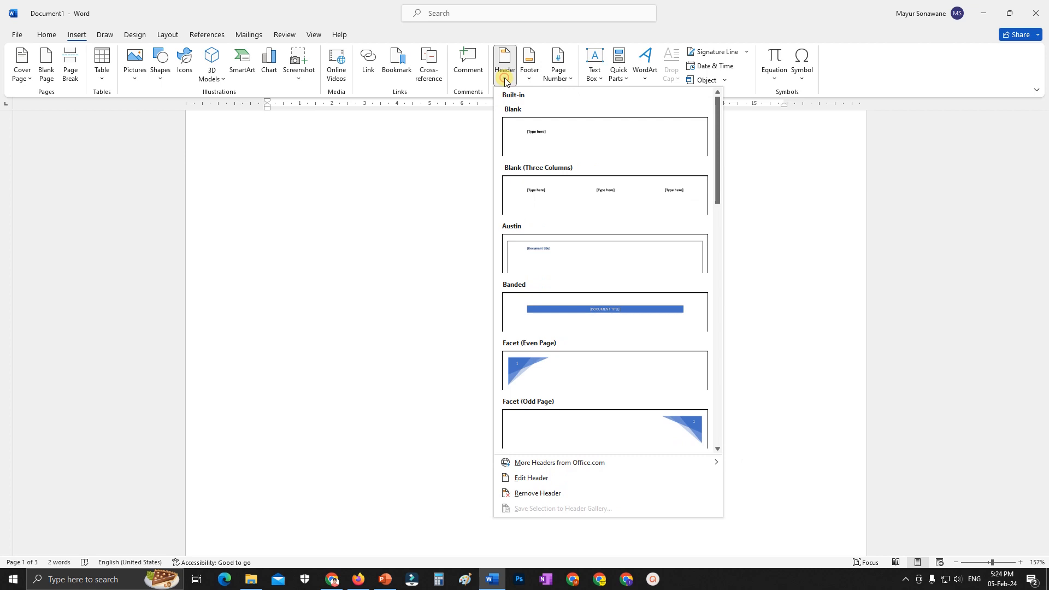
scroll(366, 273, up, 5)
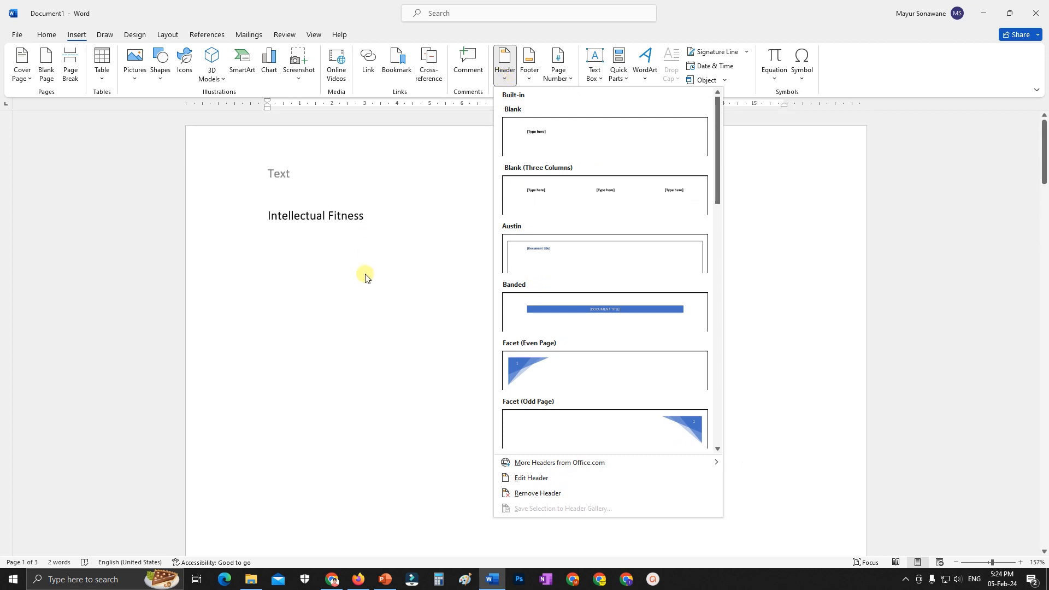
click(524, 369)
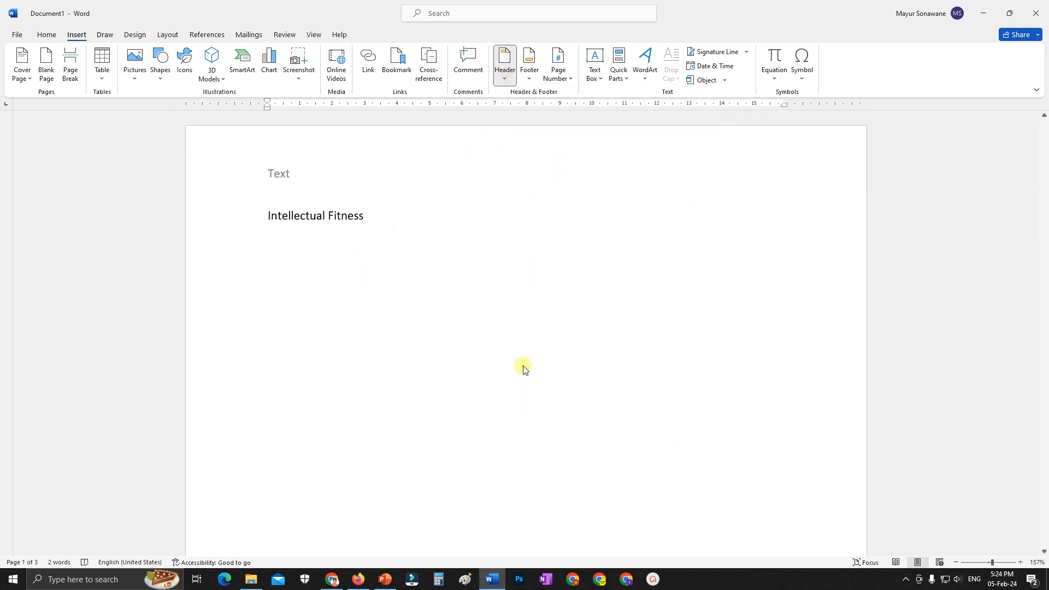
scroll(328, 306, up, 15)
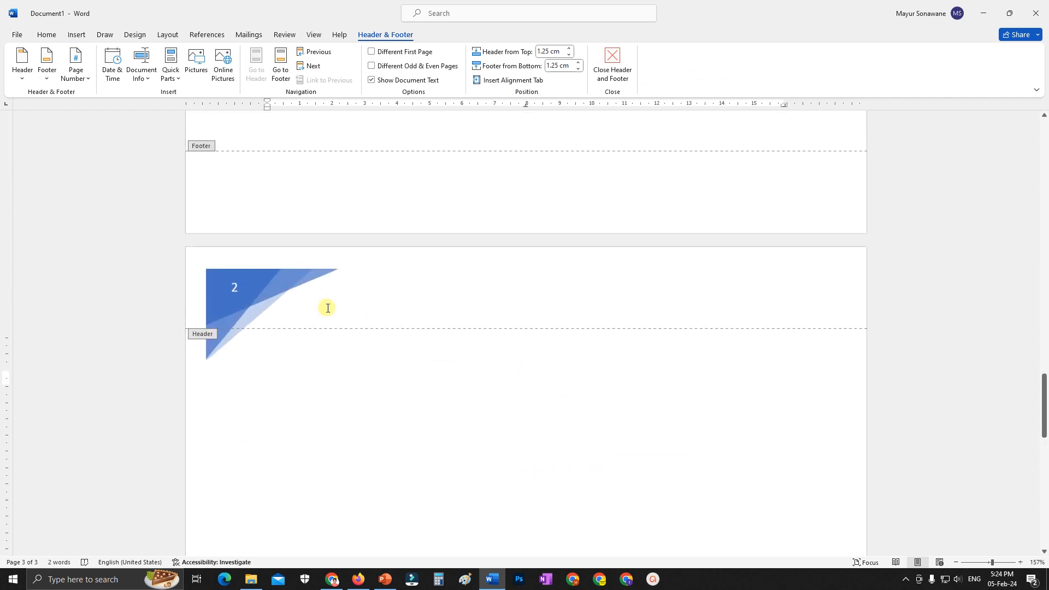
scroll(322, 352, up, 8)
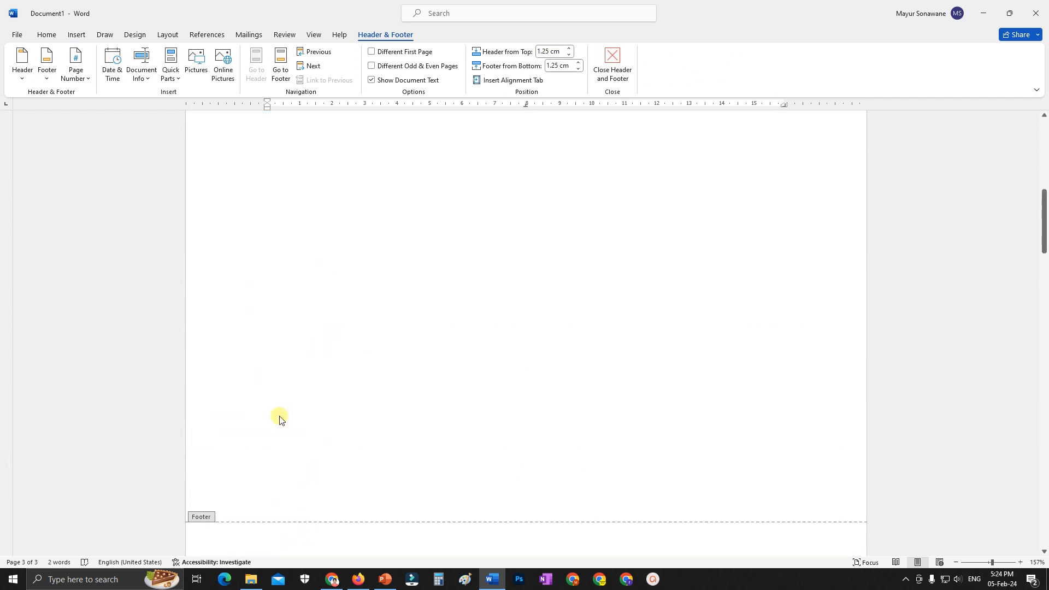
scroll(261, 312, down, 20)
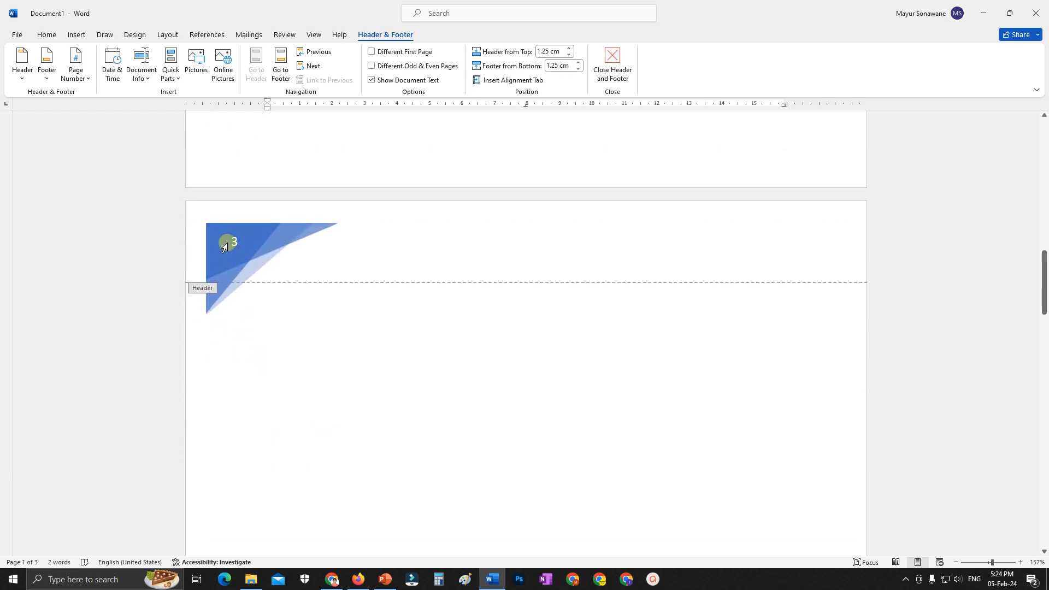
Select the page number in the second page's Facet header, return to the document body and check the header across the pages
click(233, 244)
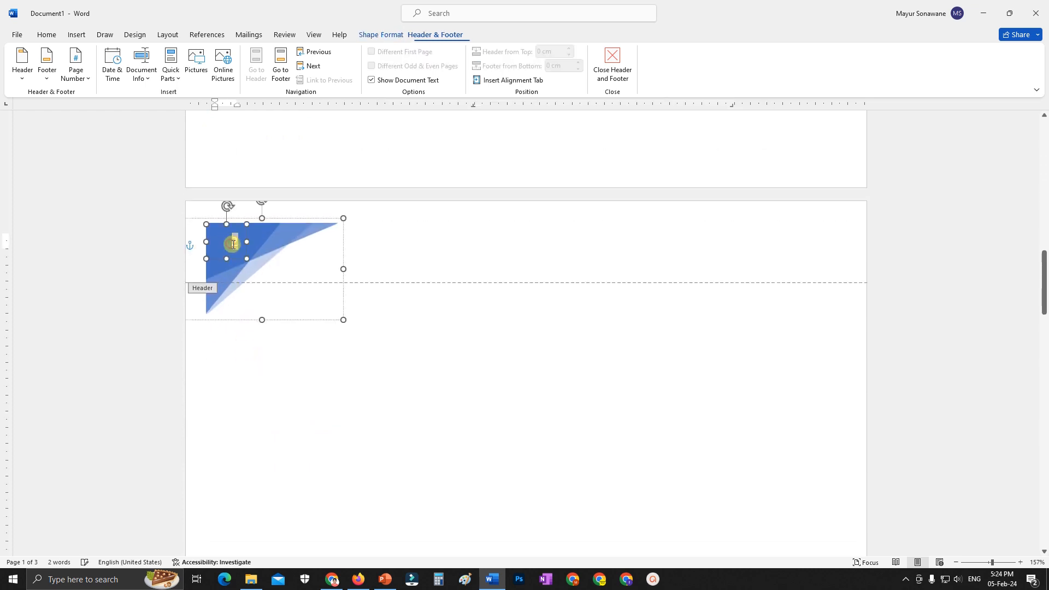
double_click(298, 412)
click(236, 408)
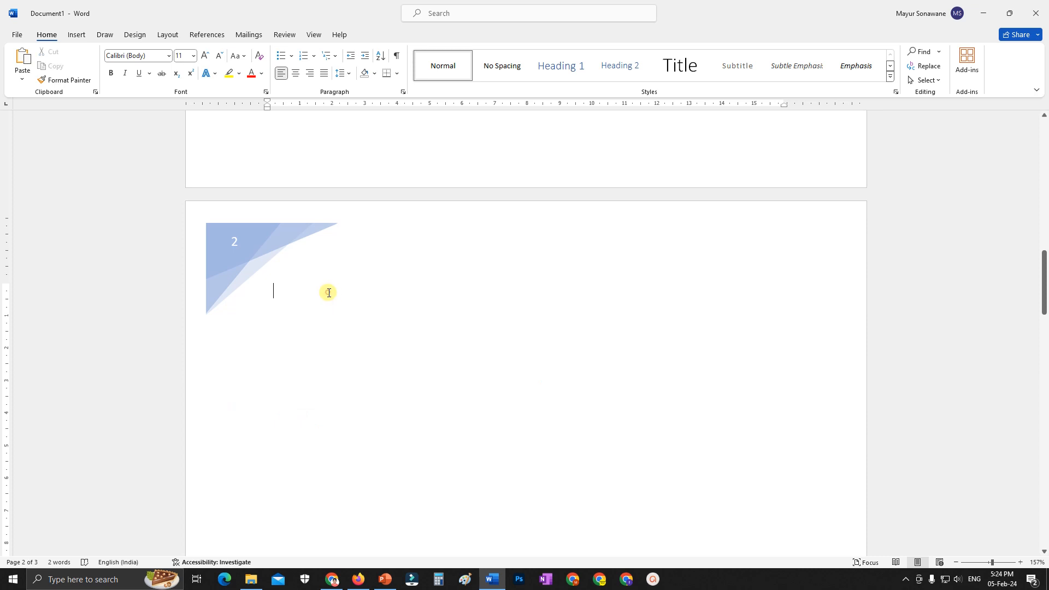
scroll(335, 296, down, 15)
scroll(352, 348, up, 10)
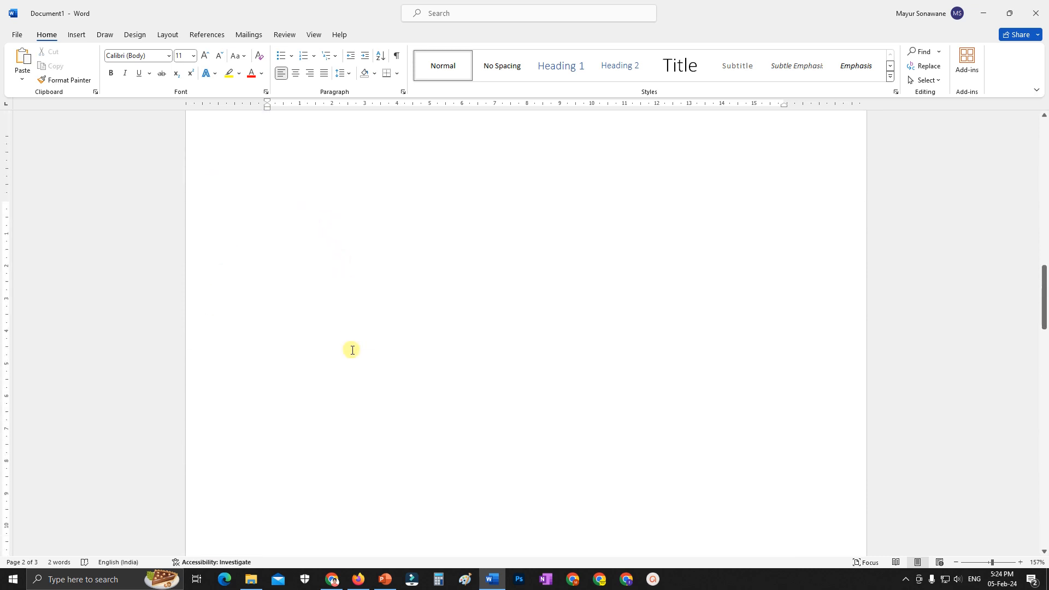
Replace the header with the built-in Blank design, enter "Text" in its placeholder and return to the document body
click(79, 35)
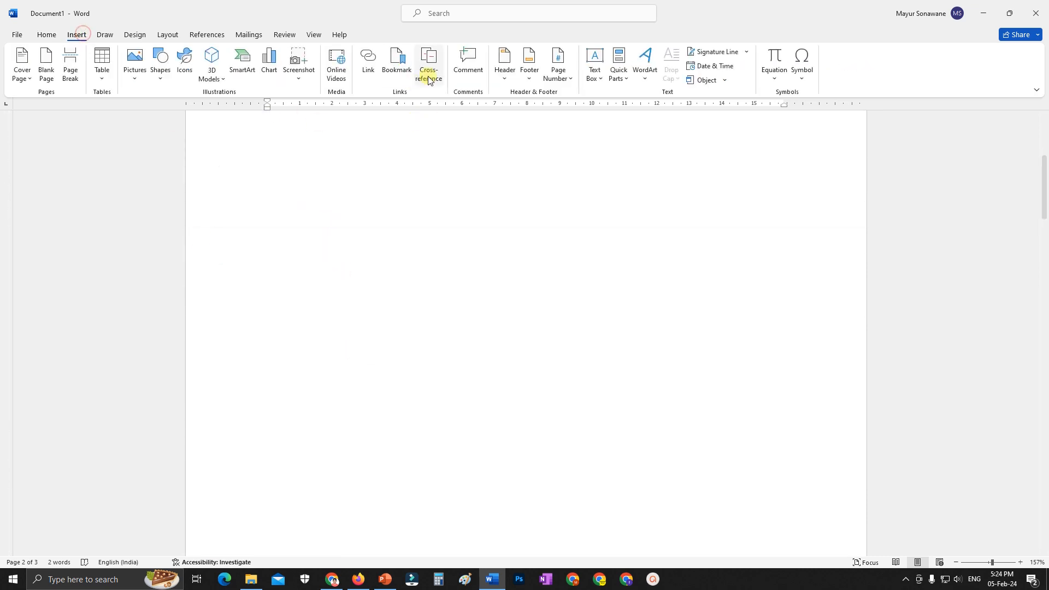
click(503, 65)
click(522, 121)
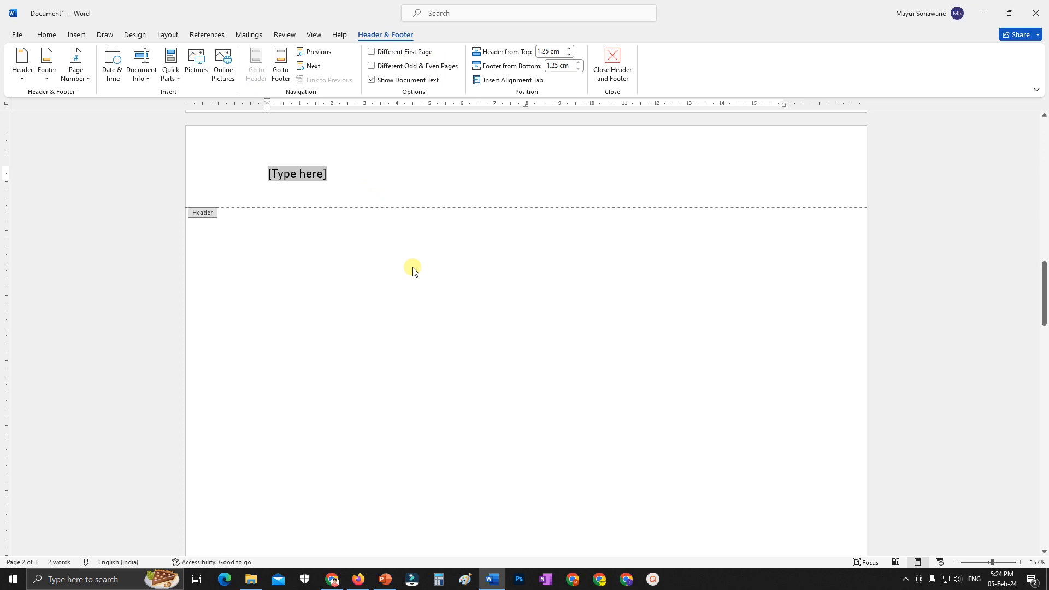
text(Text)
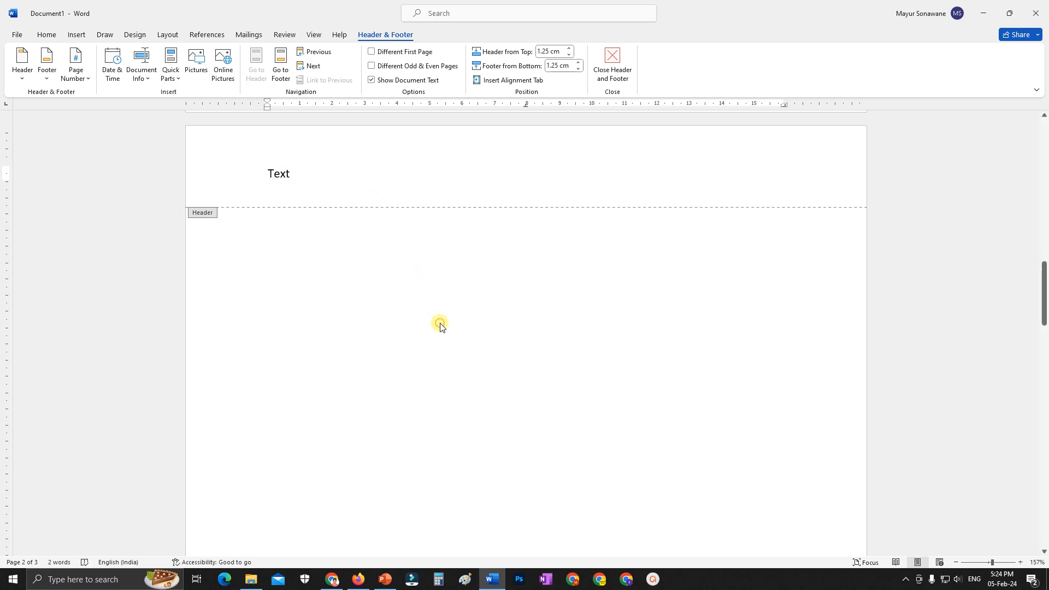
double_click(441, 326)
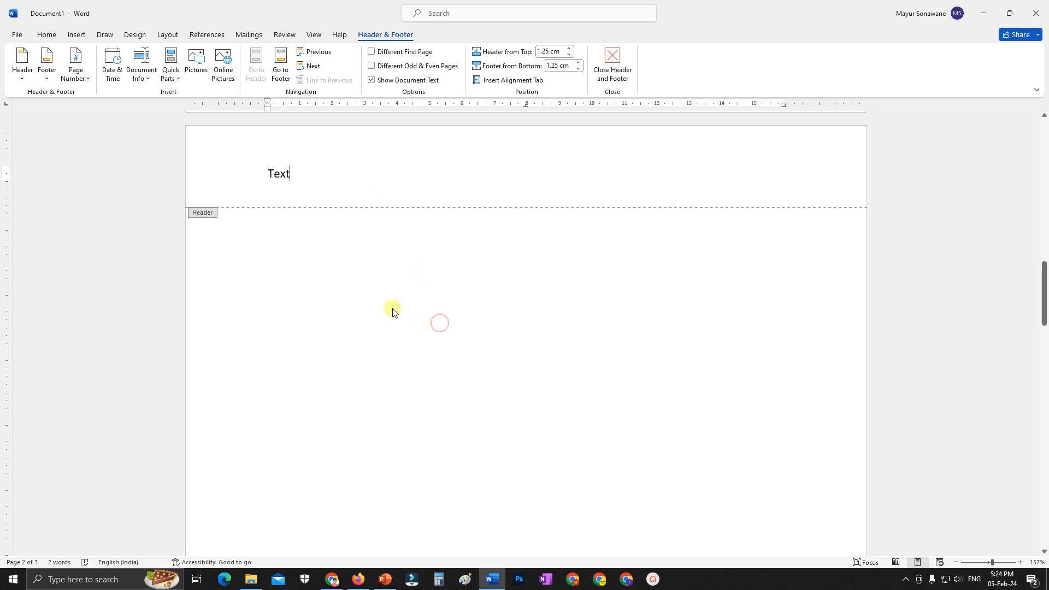
Apply the built-in Banded header with the document title "TEXT", return to the body and check the header on the first page
click(86, 34)
click(506, 77)
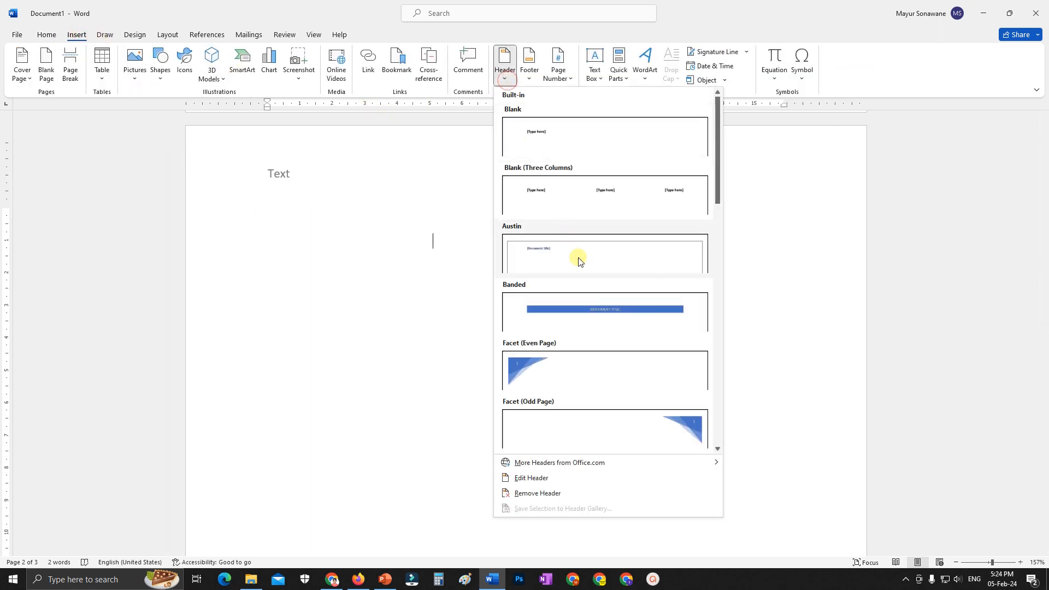
click(594, 308)
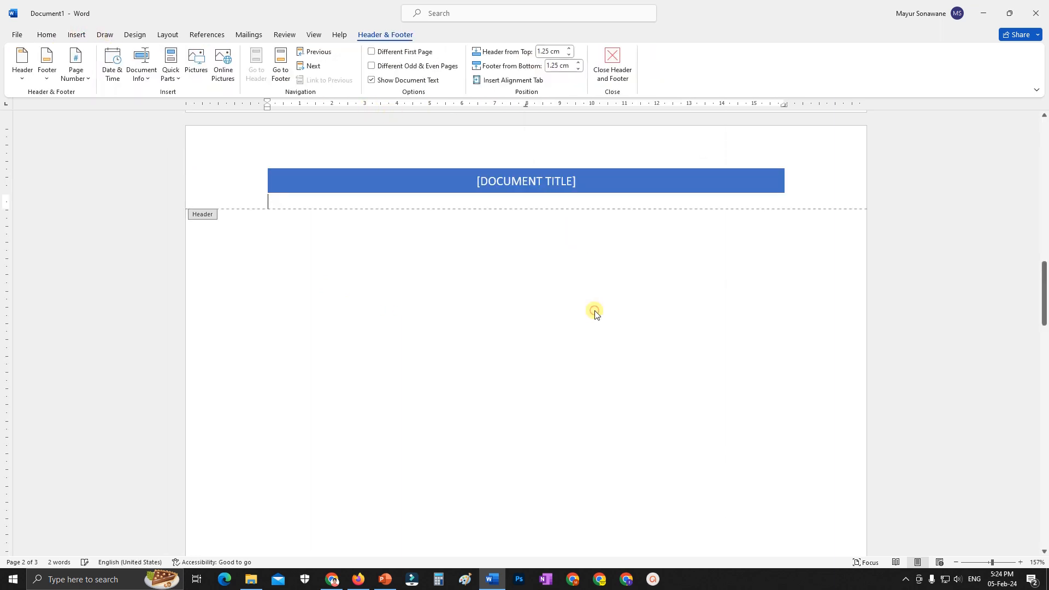
click(525, 181)
click(526, 181)
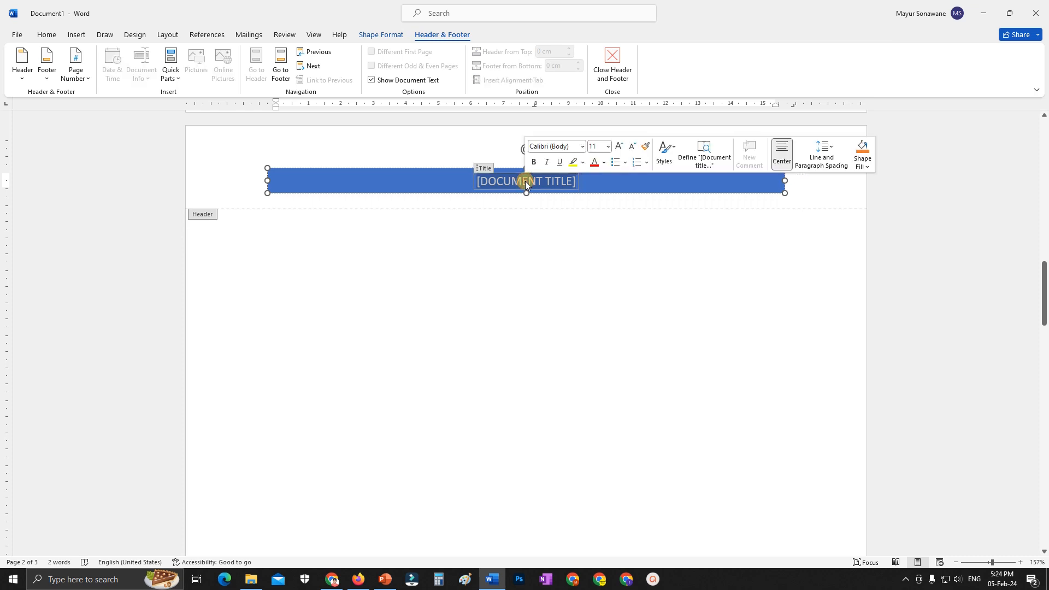
text(TEXT)
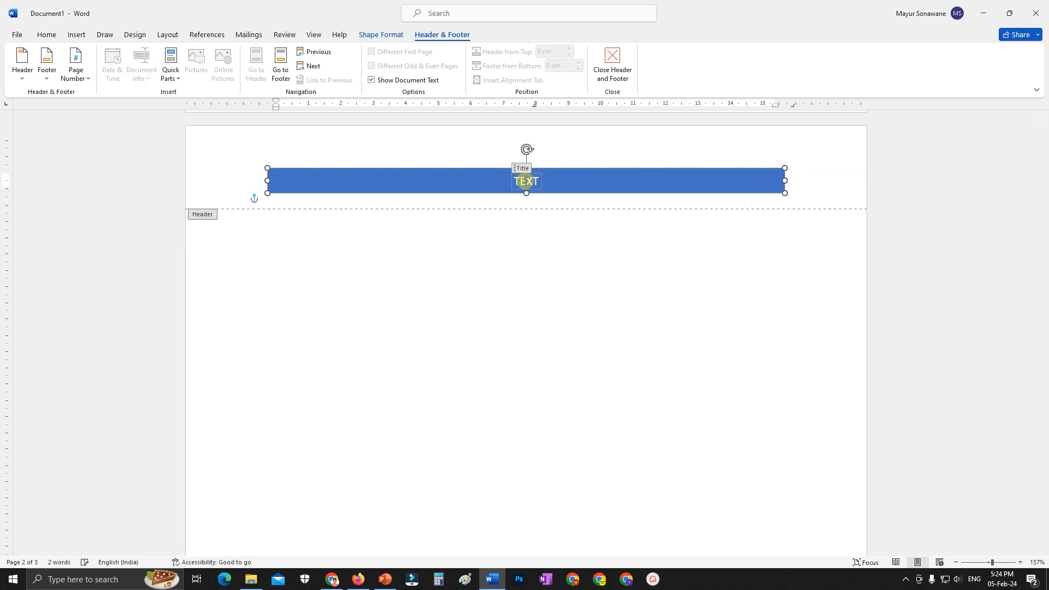
double_click(433, 298)
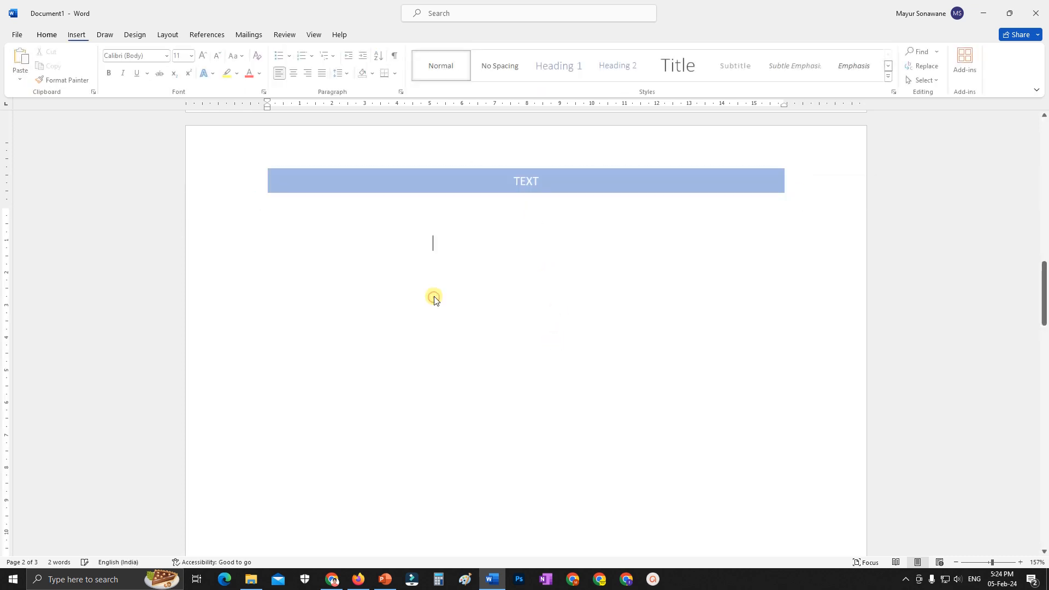
scroll(473, 339, up, 5)
scroll(474, 339, up, 10)
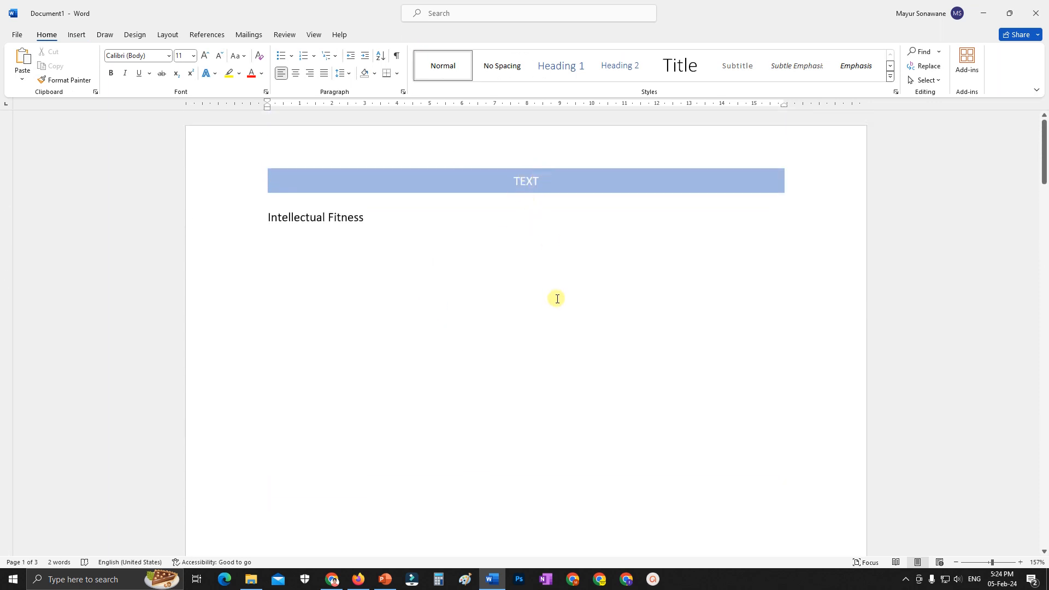
Replace the Banded header with the Blank design, delete its placeholder text so the header is empty, and return to the body
double_click(519, 175)
click(522, 182)
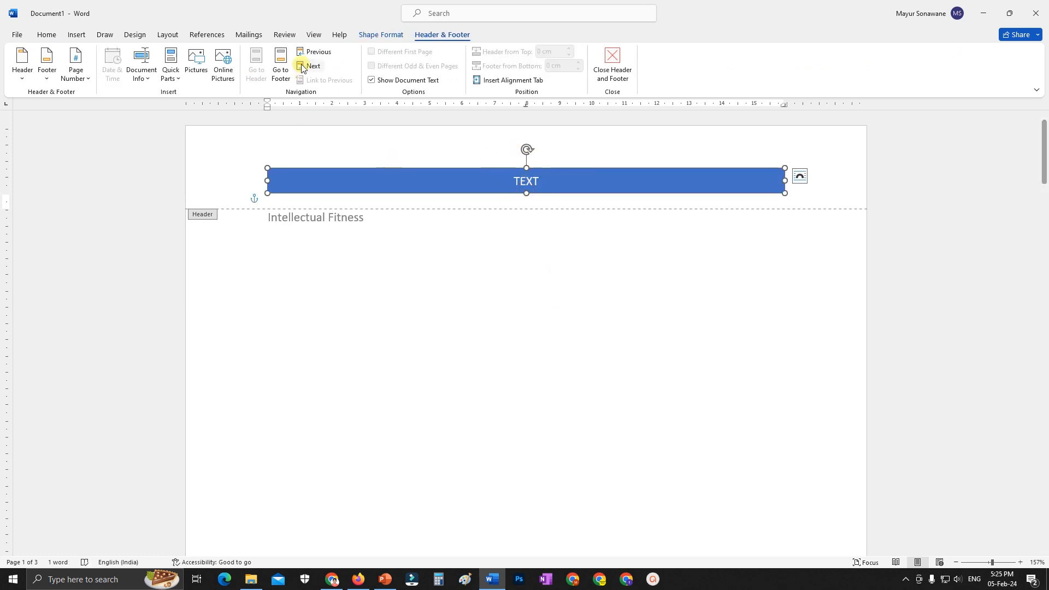
click(73, 35)
click(503, 68)
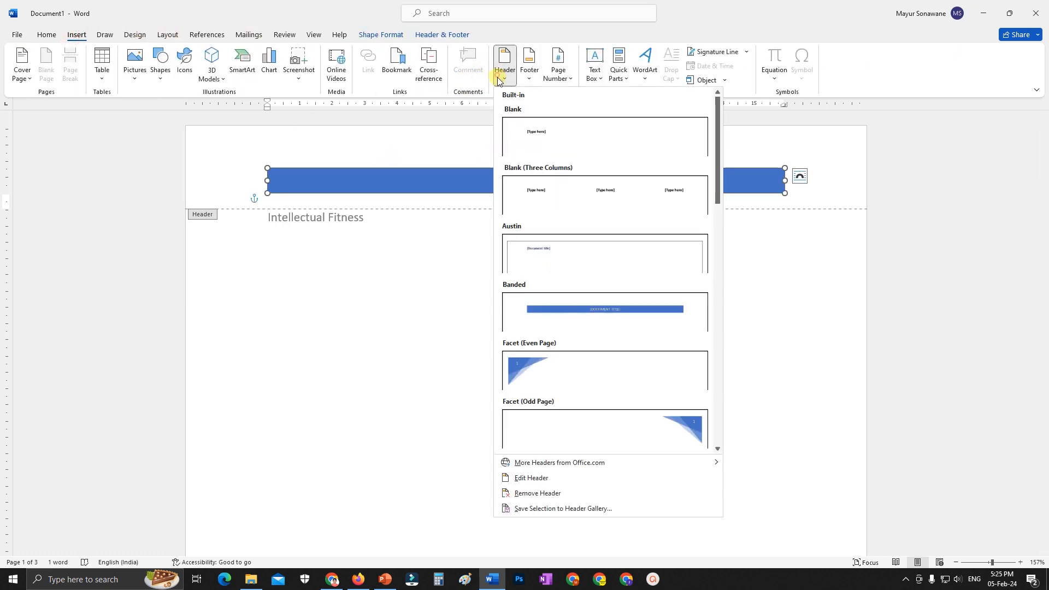
click(527, 128)
click(355, 179)
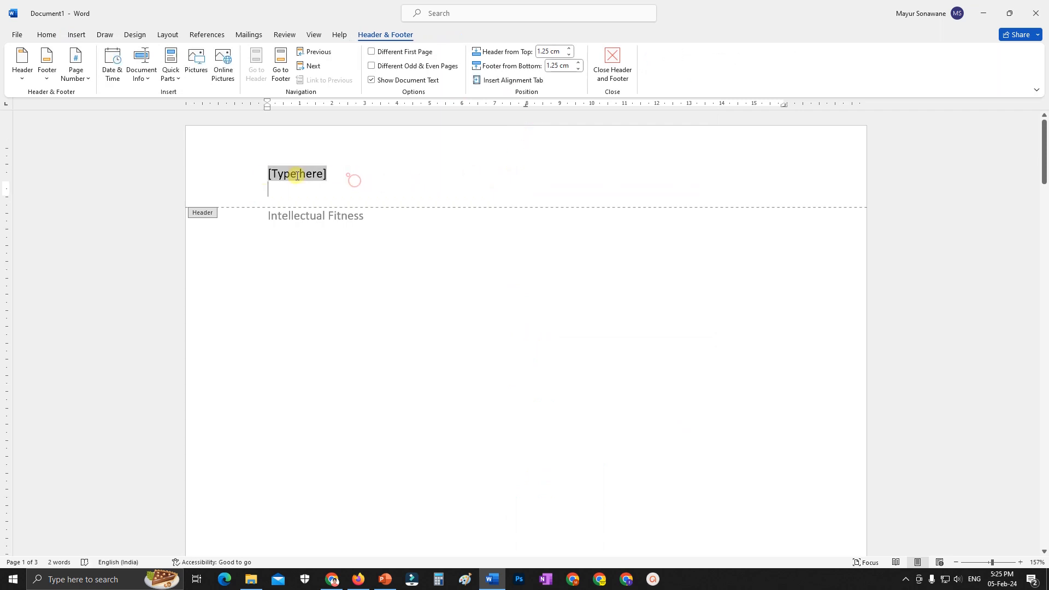
key(Delete)
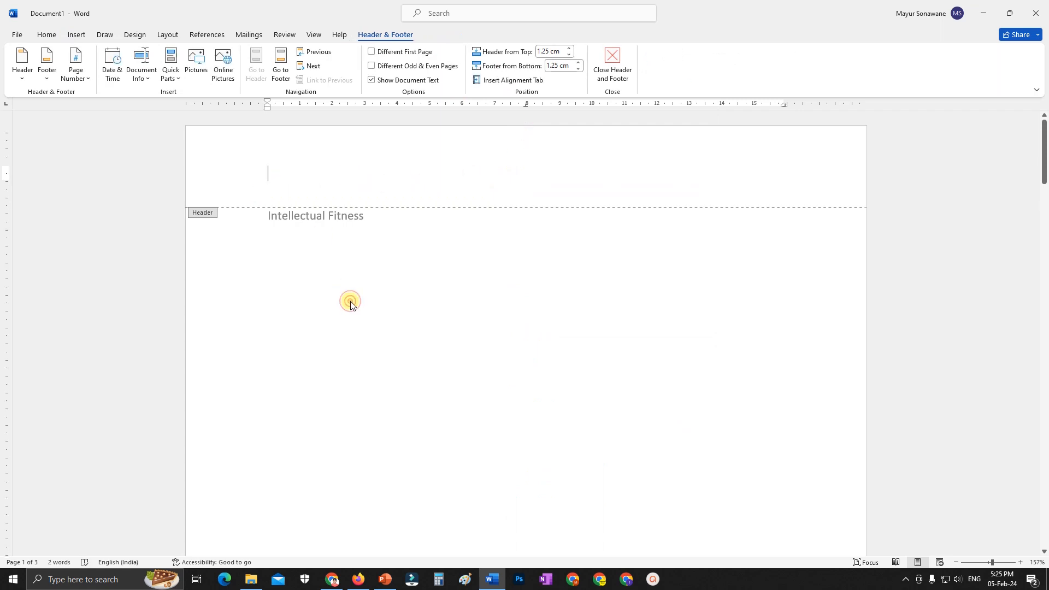
double_click(350, 305)
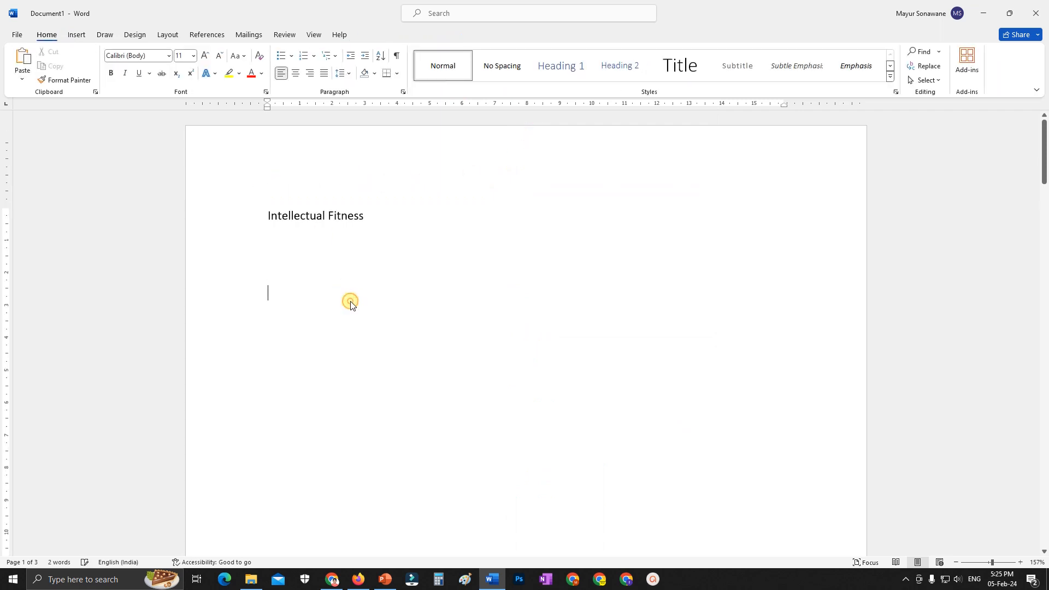
click(76, 35)
click(527, 76)
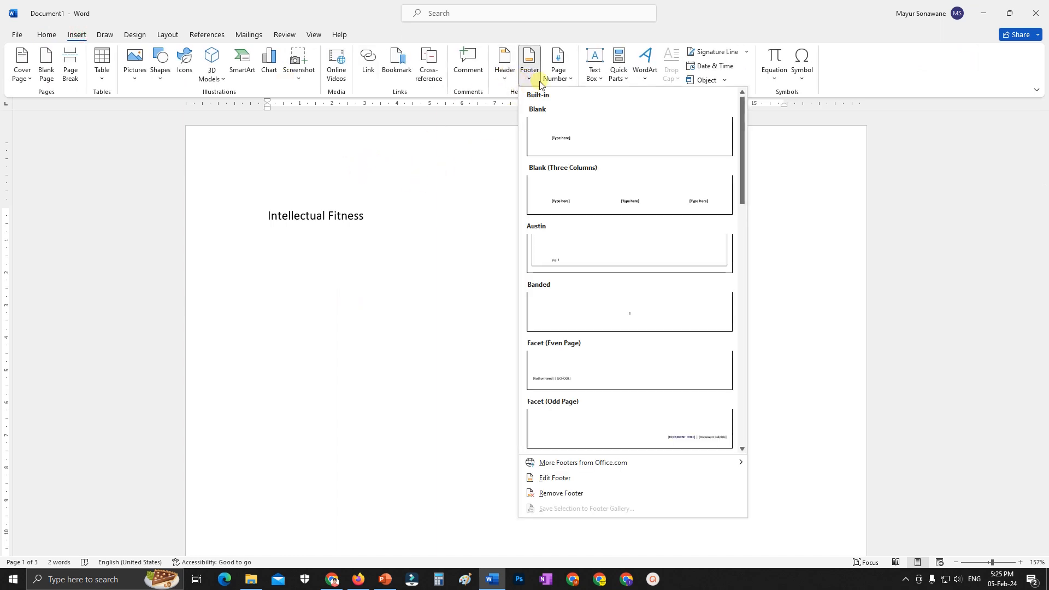
scroll(378, 397, down, 4)
click(382, 419)
Open the first page's footer for editing and apply the built-in Facet (Even Page) footer design
scroll(402, 398, down, 3)
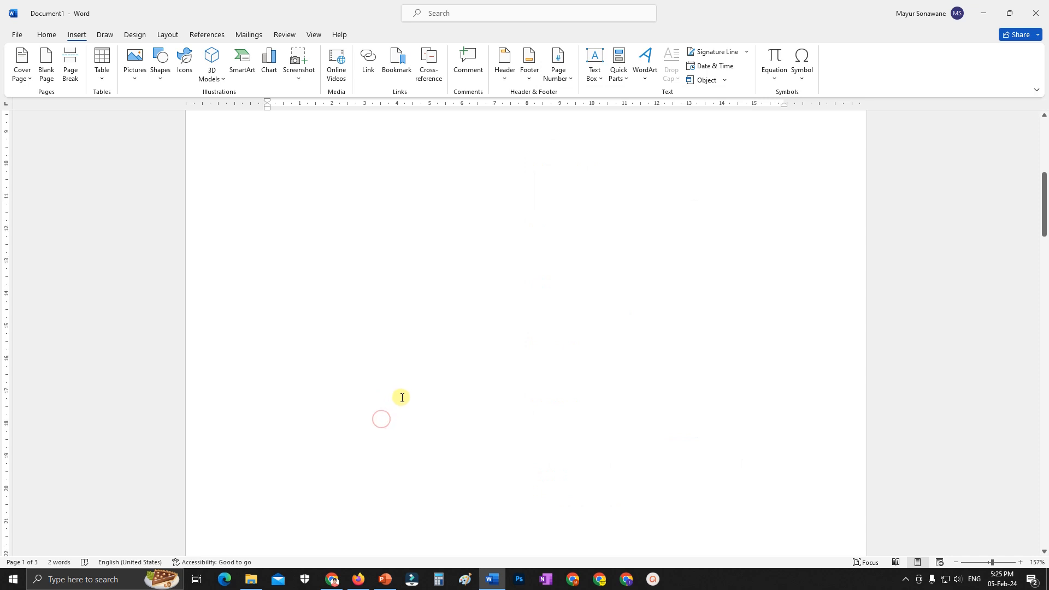
scroll(401, 398, down, 5)
double_click(312, 446)
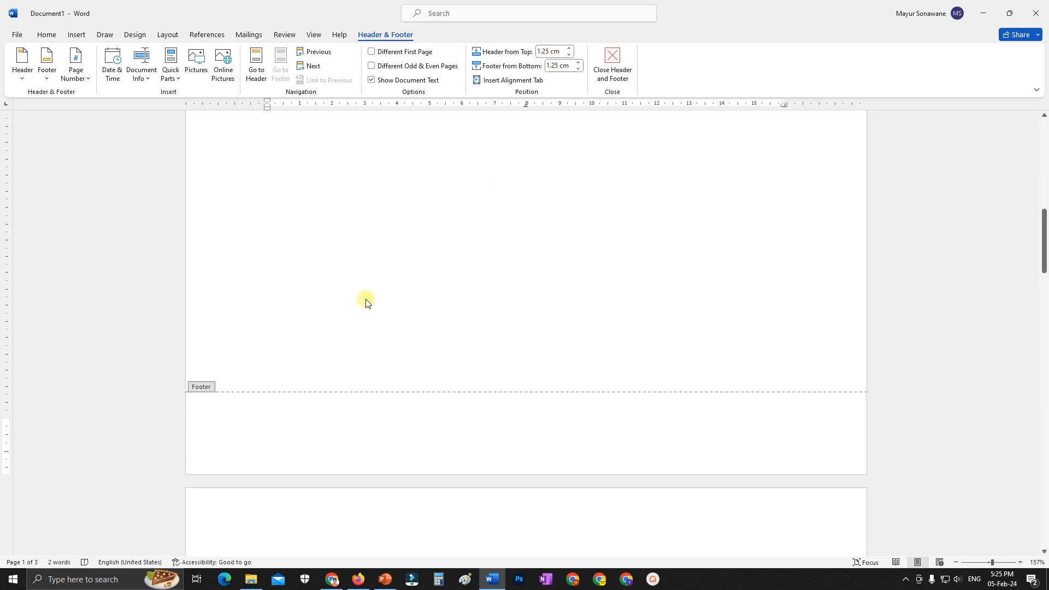
click(76, 36)
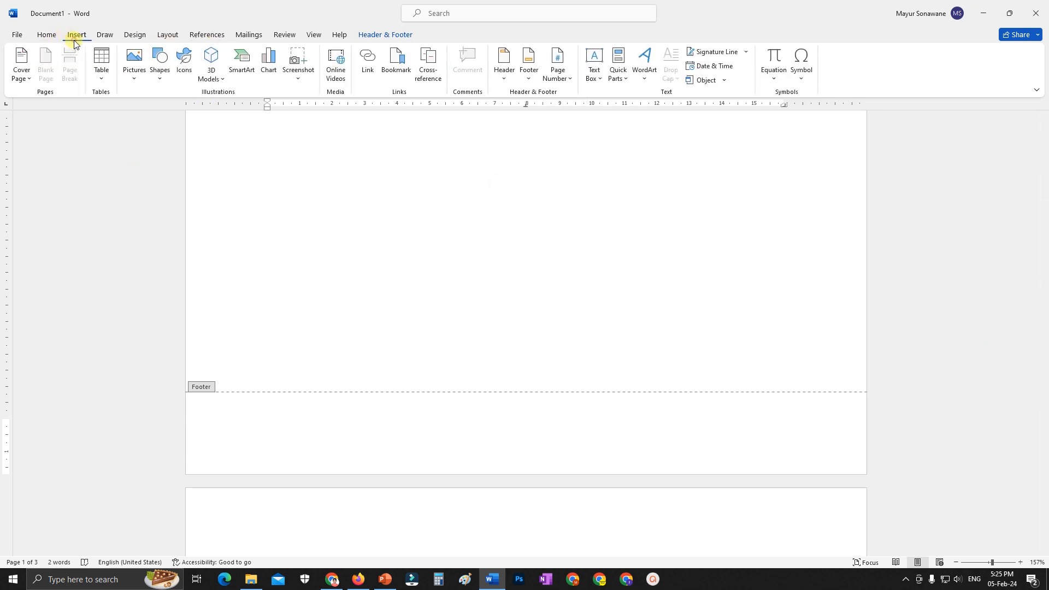
click(529, 75)
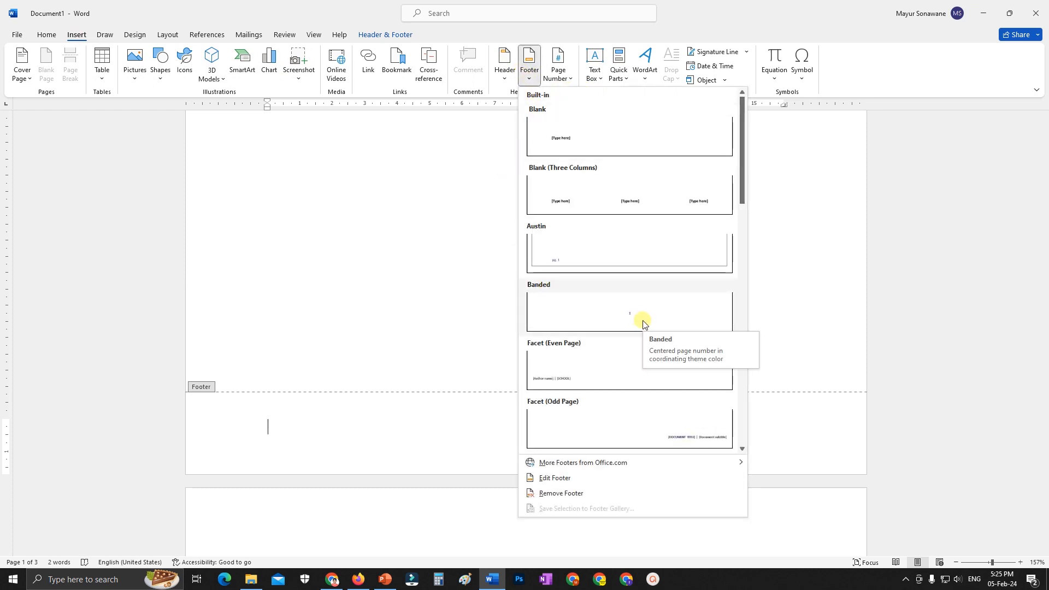
click(555, 383)
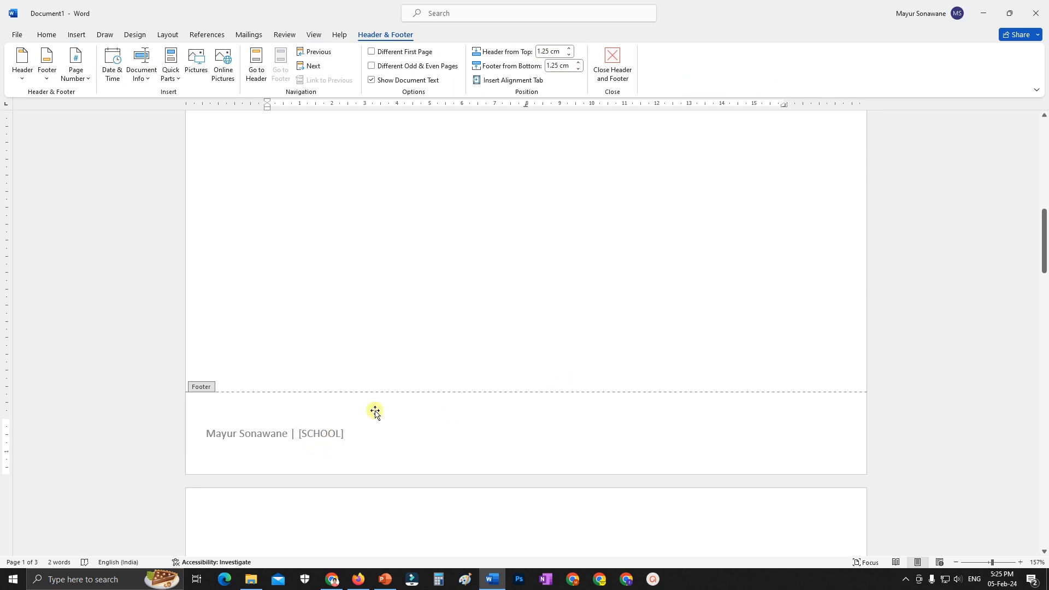
Switch the footer to the built-in Banded design with a centered page number, return to the body and check the remaining pages
click(77, 35)
click(530, 68)
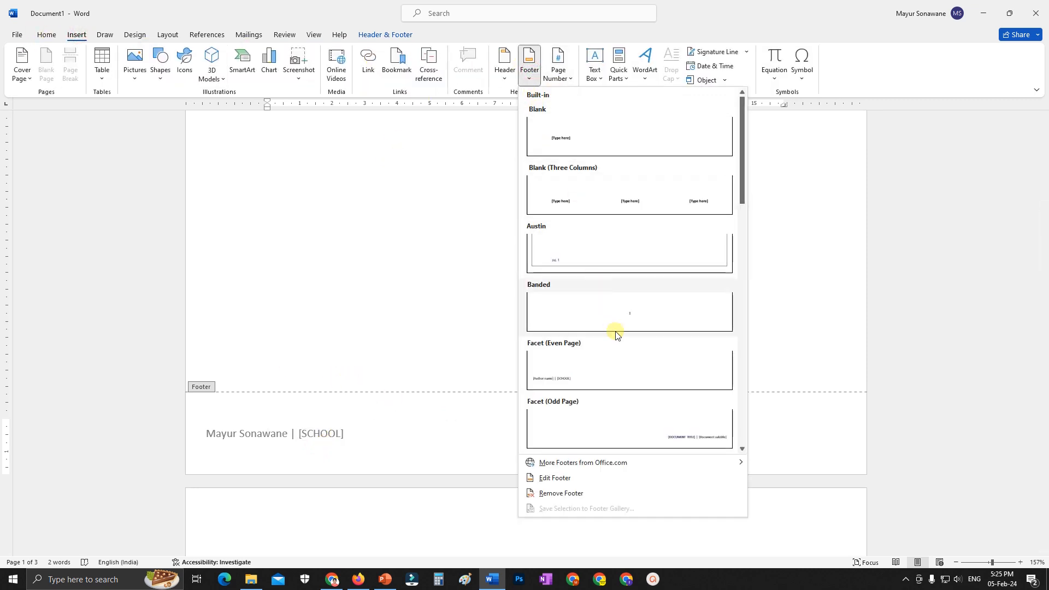
click(628, 315)
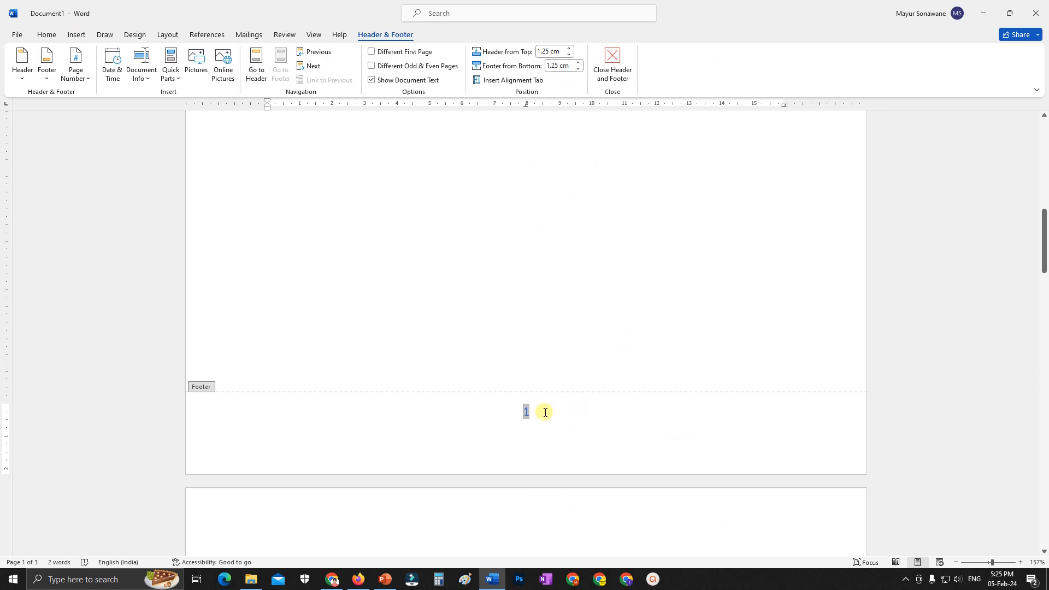
scroll(544, 412, up, 10)
scroll(552, 381, down, 8)
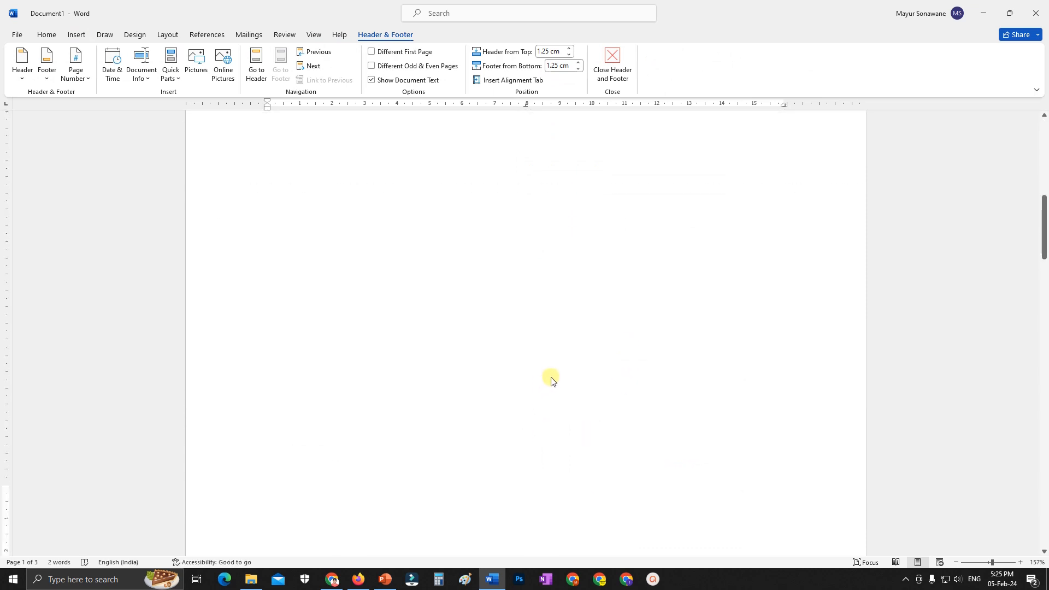
scroll(552, 381, down, 5)
double_click(553, 377)
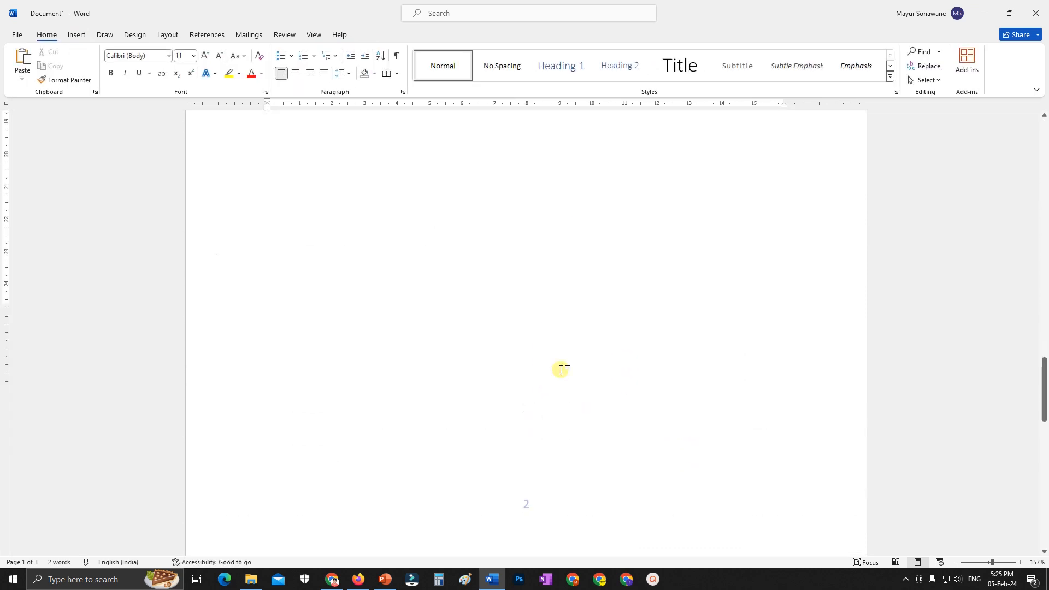
scroll(561, 370, down, 15)
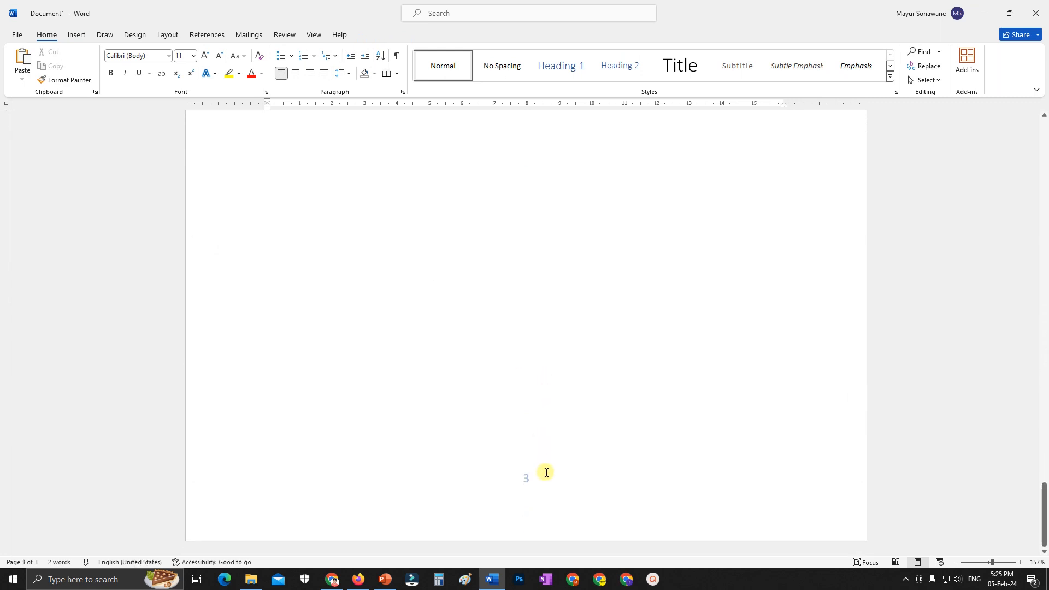
scroll(394, 225, up, 8)
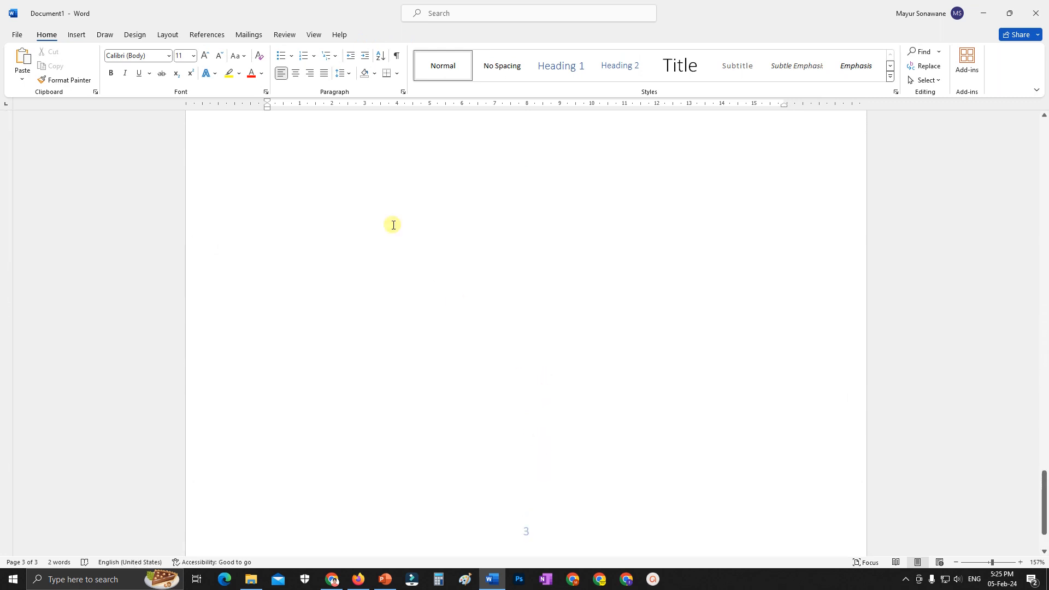
Apply the built-in right-aligned footer showing "Page" with the current and total page numbers, return to the body and check the pages
click(72, 38)
click(527, 80)
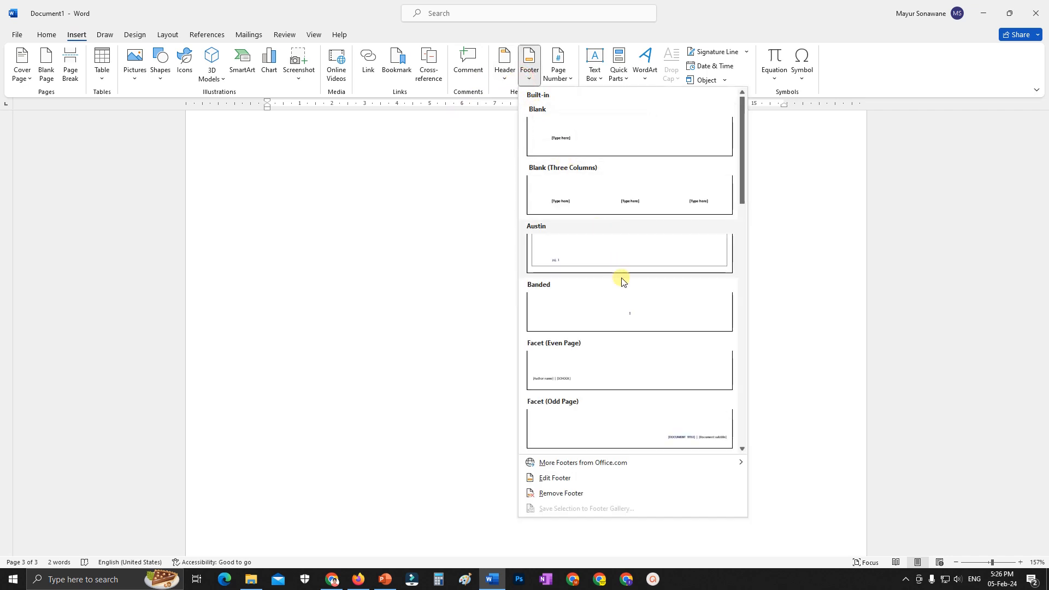
scroll(628, 300, down, 3)
scroll(635, 328, down, 3)
click(683, 201)
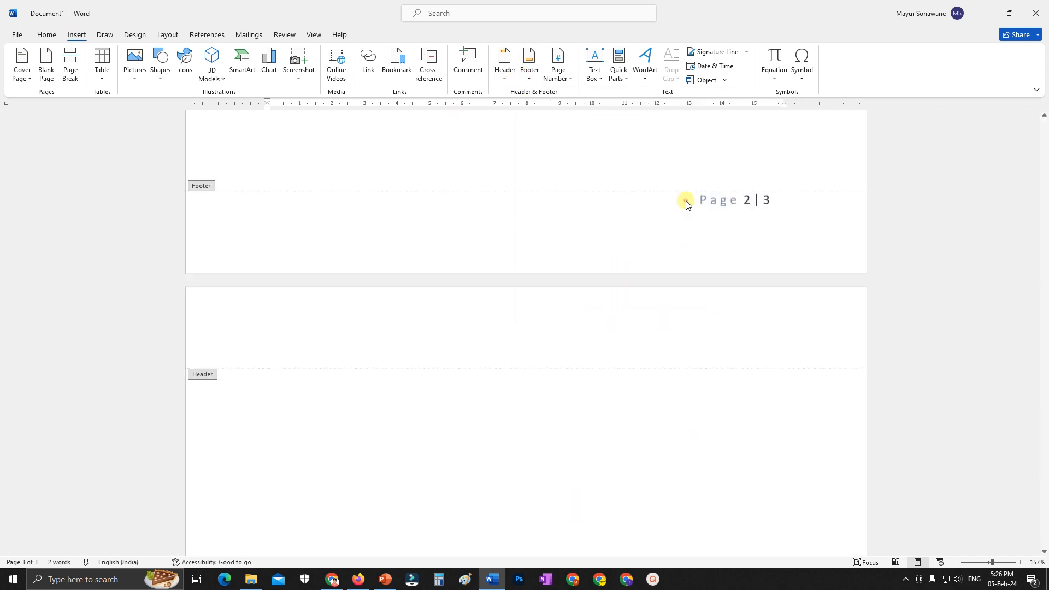
click(633, 513)
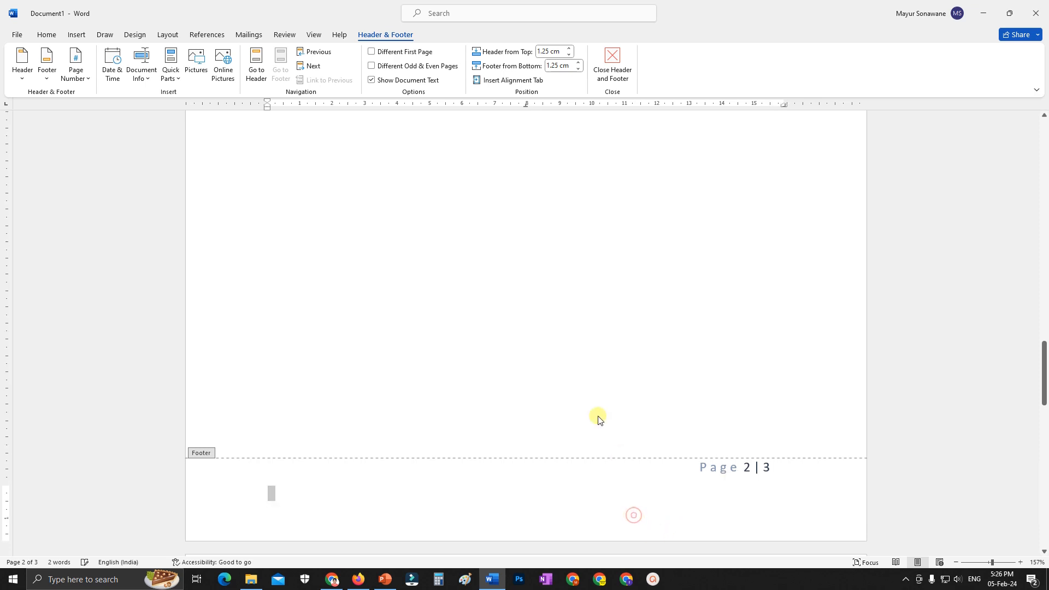
double_click(596, 398)
scroll(762, 382, down, 8)
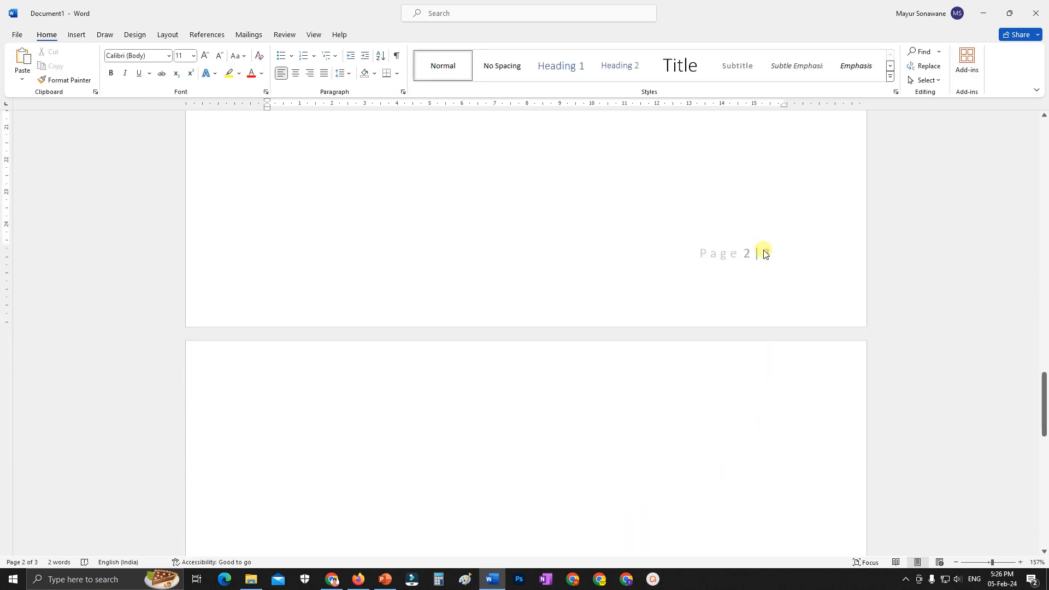
scroll(747, 257, down, 12)
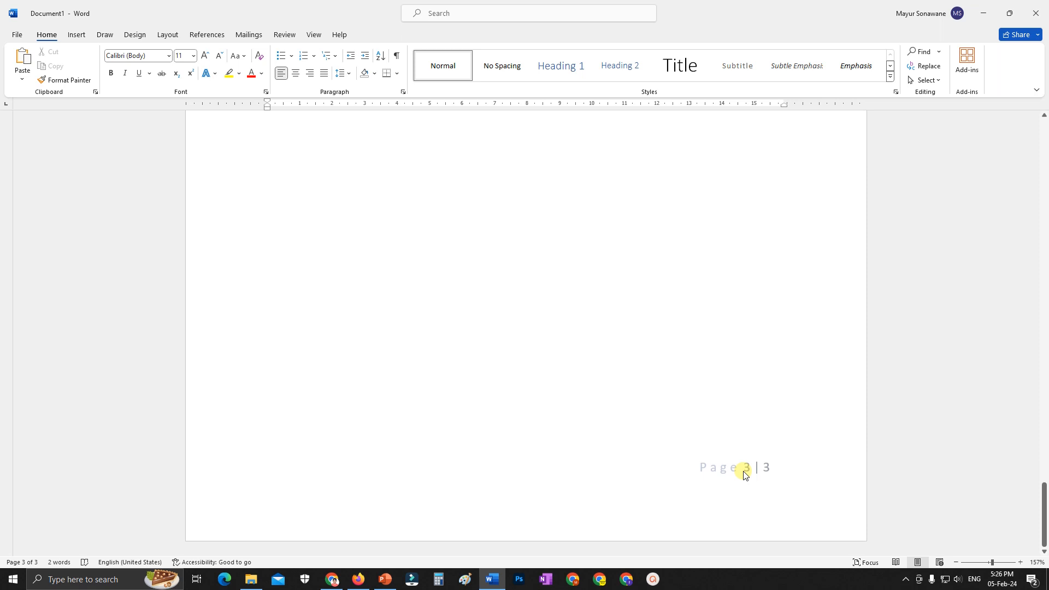
Add blank lines at the end of page 3 to create a fourth page and check the page-number footers on all pages
click(345, 490)
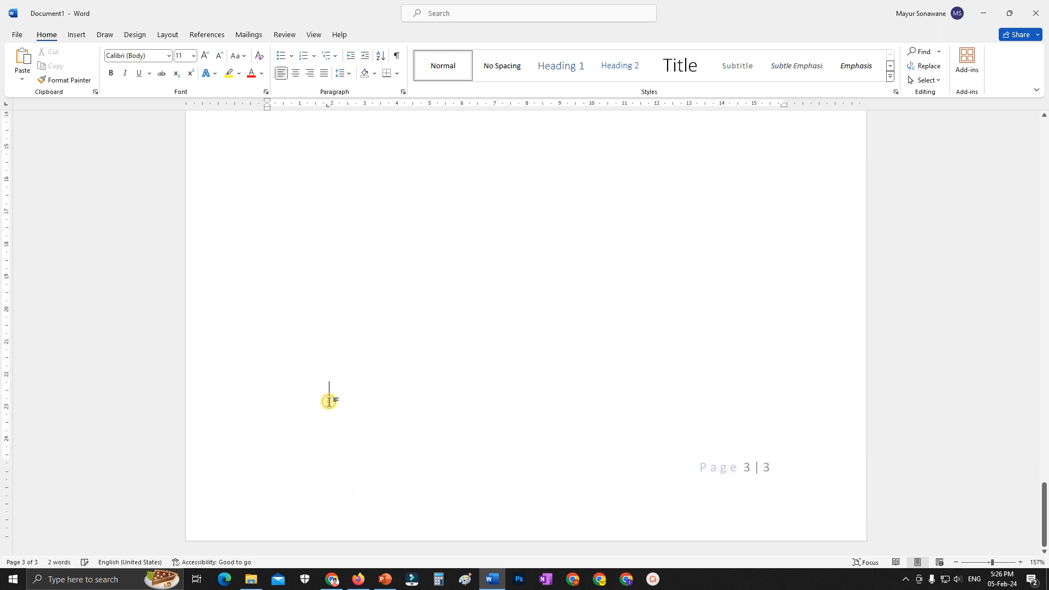
key(Return)
key(Return)
key(Return)
scroll(719, 353, down, 10)
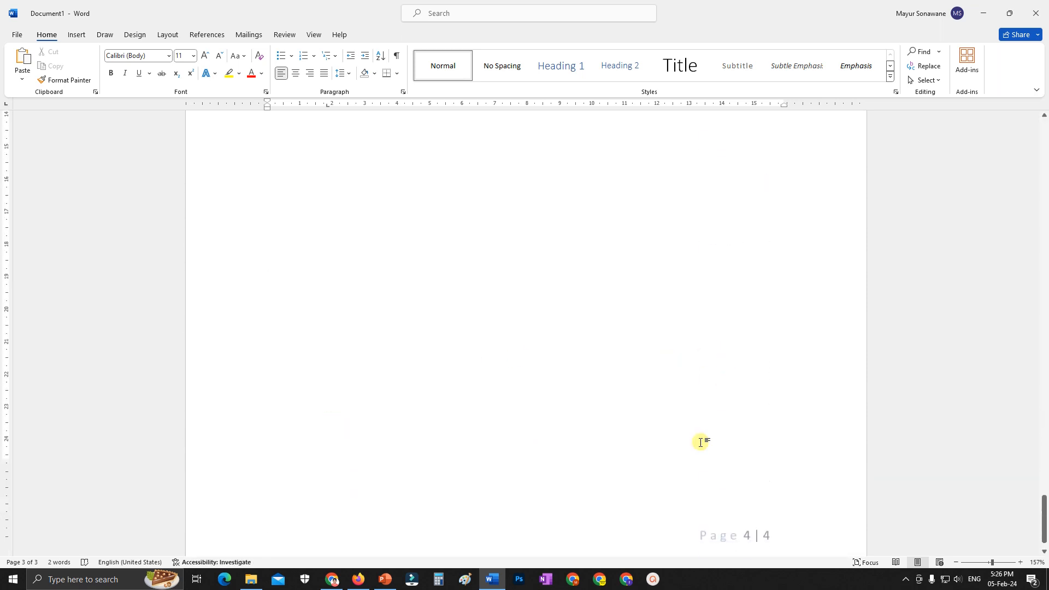
scroll(790, 495, down, 2)
scroll(743, 477, up, 20)
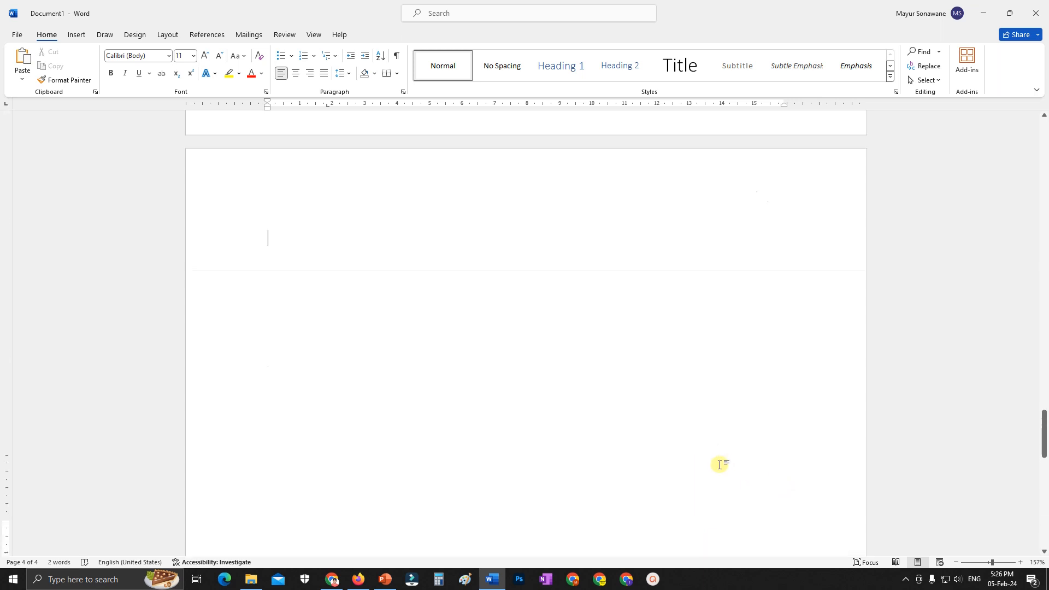
scroll(736, 478, up, 20)
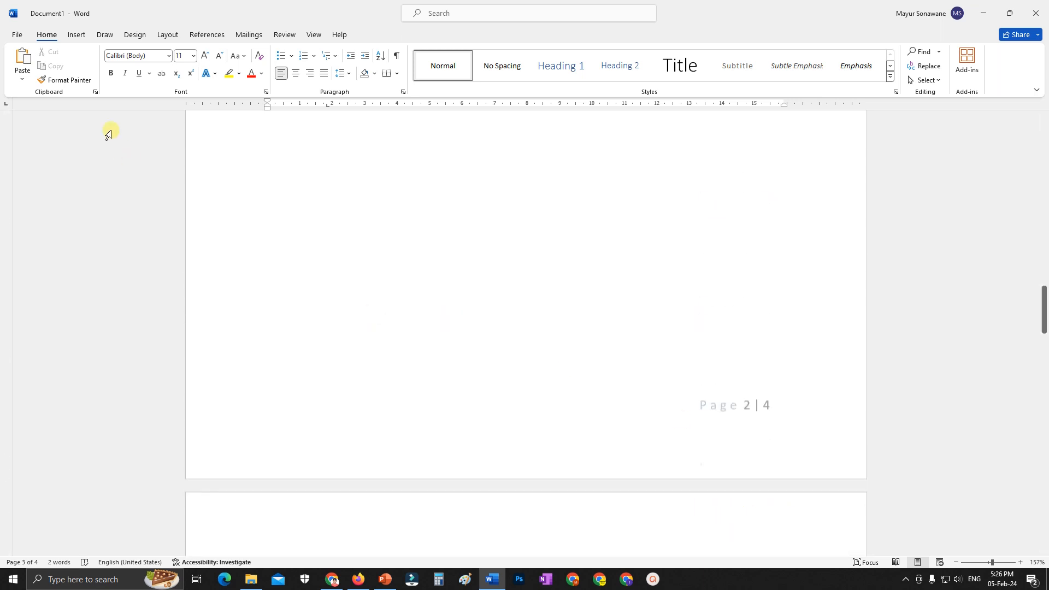
scroll(213, 198, up, 10)
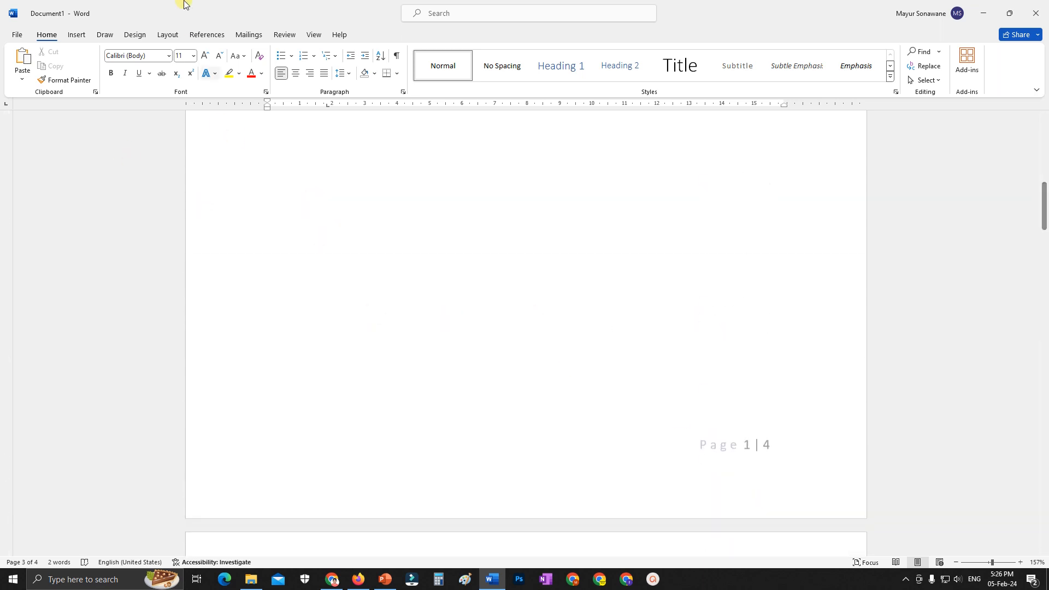
Replace the footer with the built-in Motion (Odd Page) design, return to the body and check the footers on the last pages
click(87, 32)
click(531, 71)
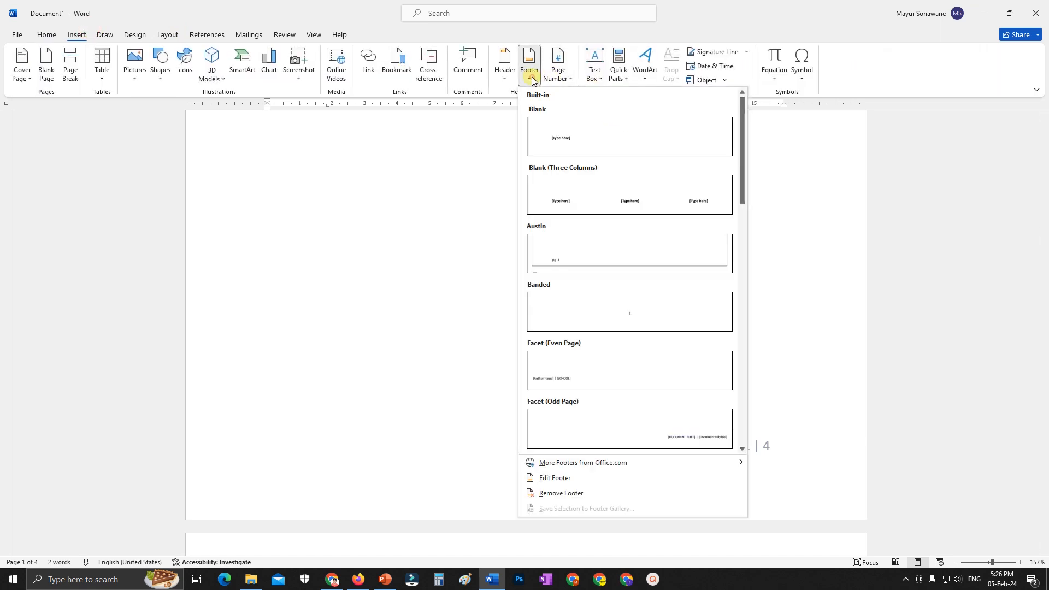
scroll(645, 350, down, 5)
scroll(658, 374, down, 8)
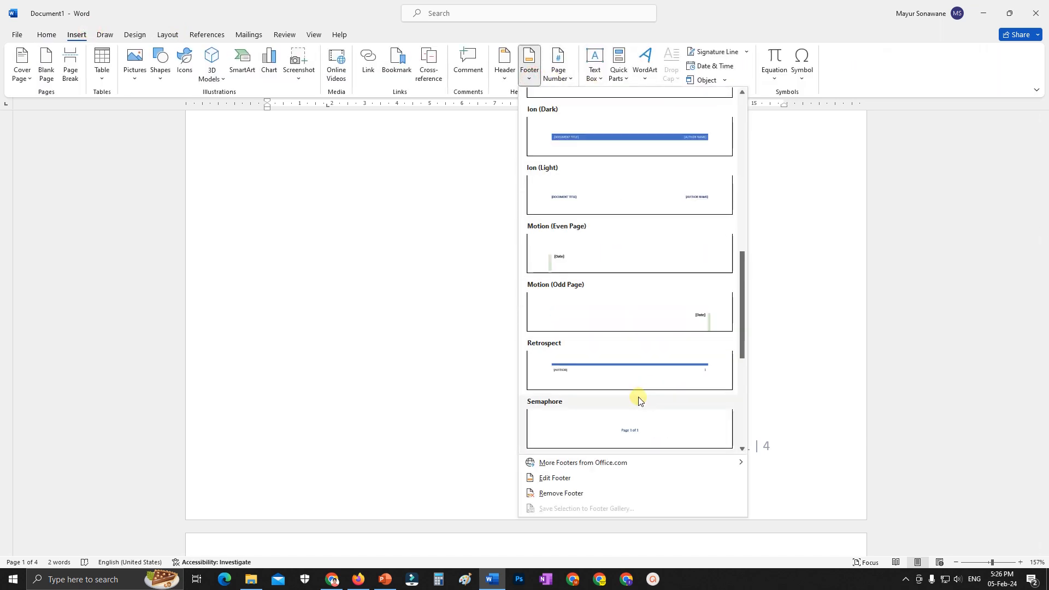
click(678, 320)
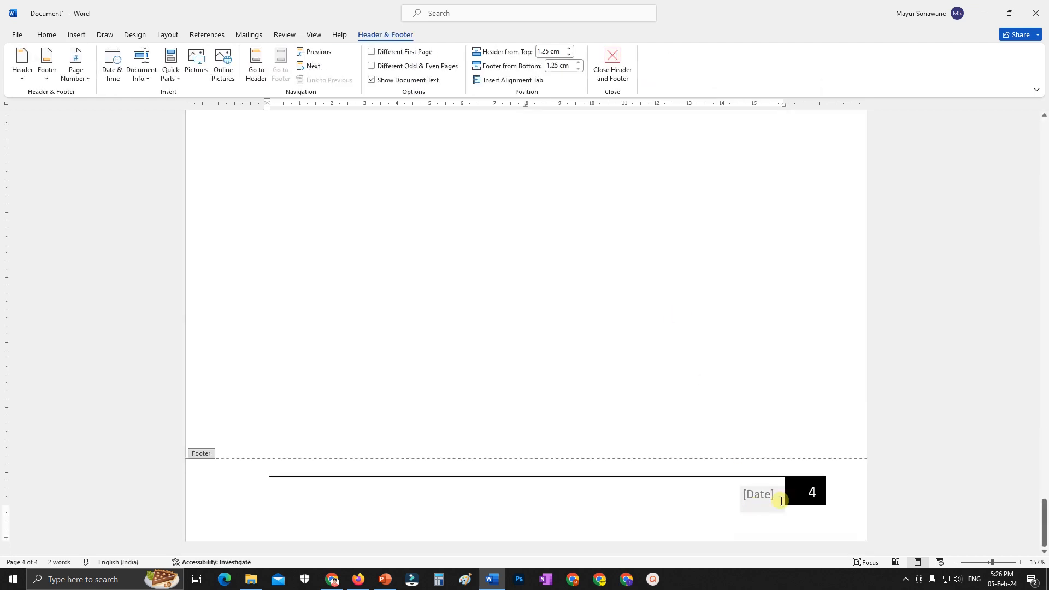
double_click(609, 333)
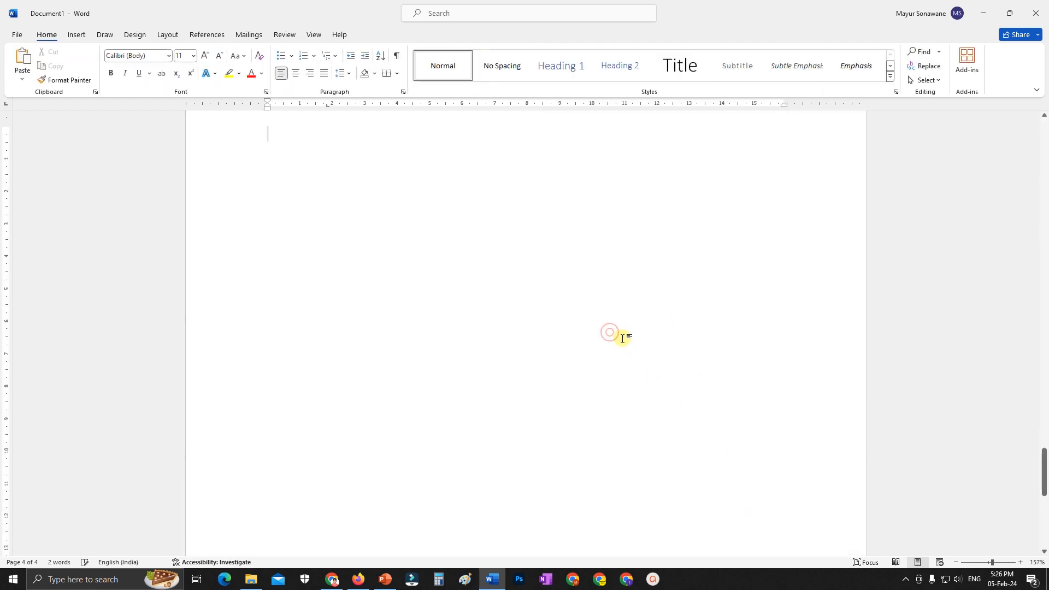
double_click(524, 287)
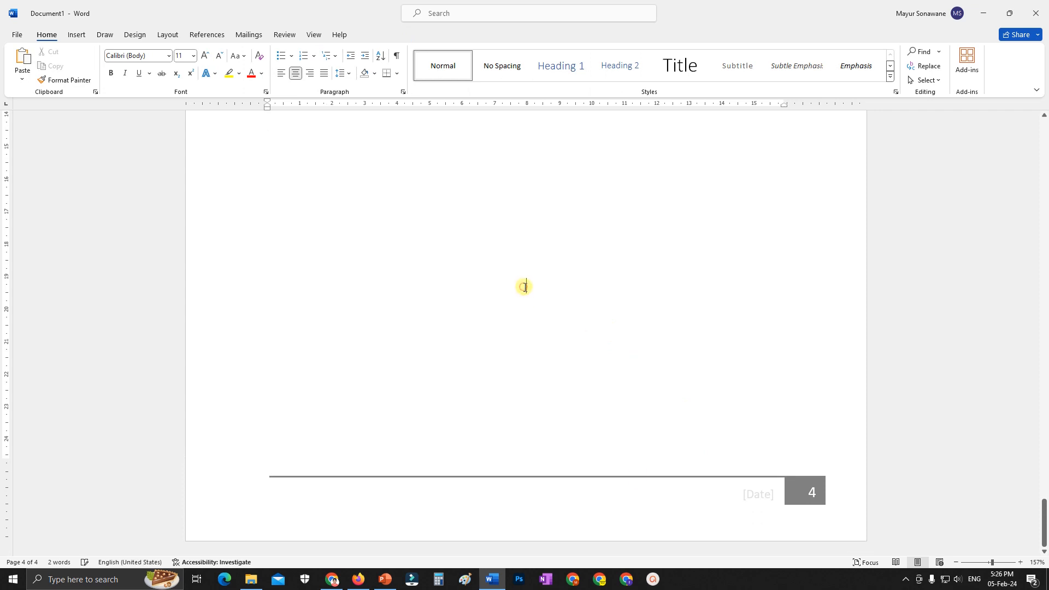
double_click(647, 499)
scroll(582, 446, up, 5)
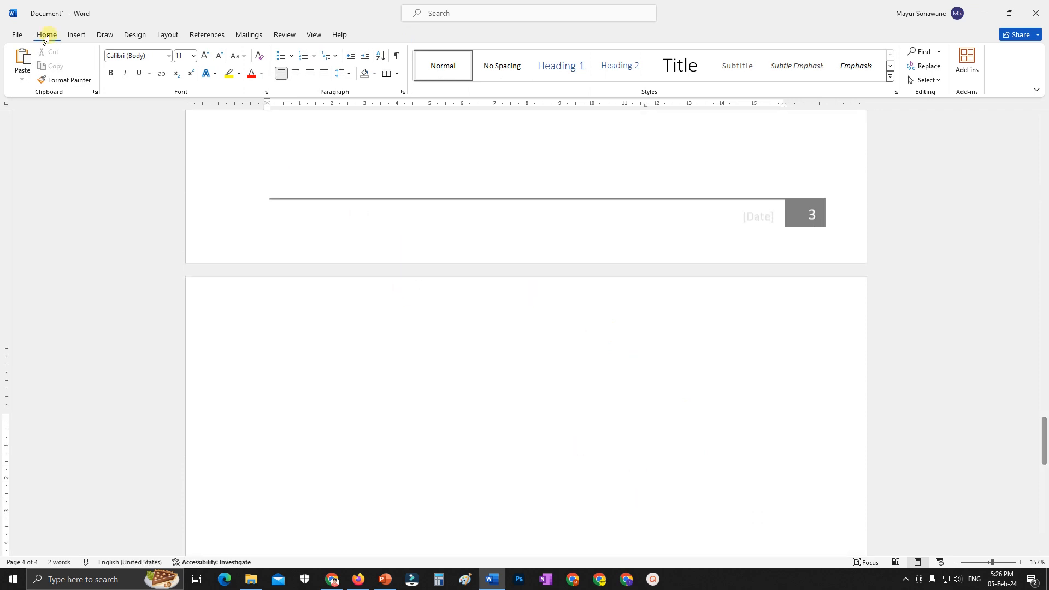
Replace the footer with the Blank design, delete its placeholder text so the footer is empty, and return to the body
click(76, 34)
click(530, 65)
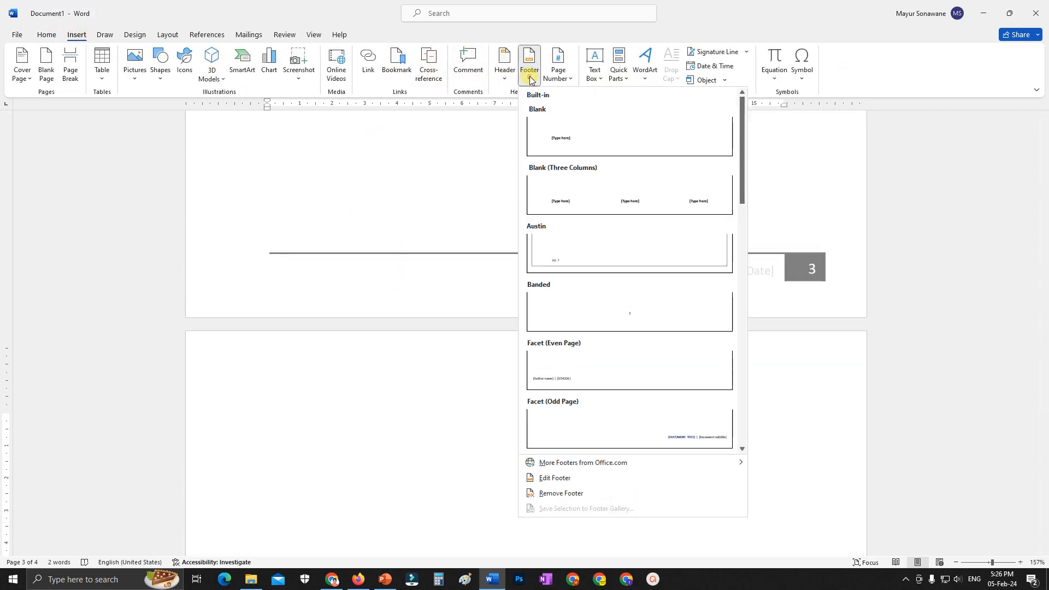
click(537, 141)
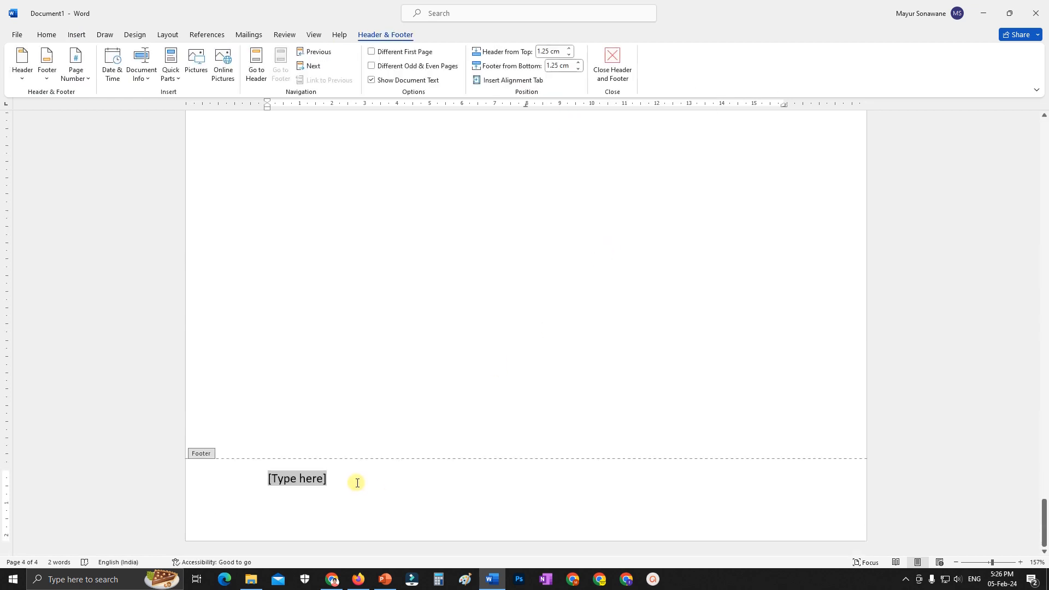
click(357, 484)
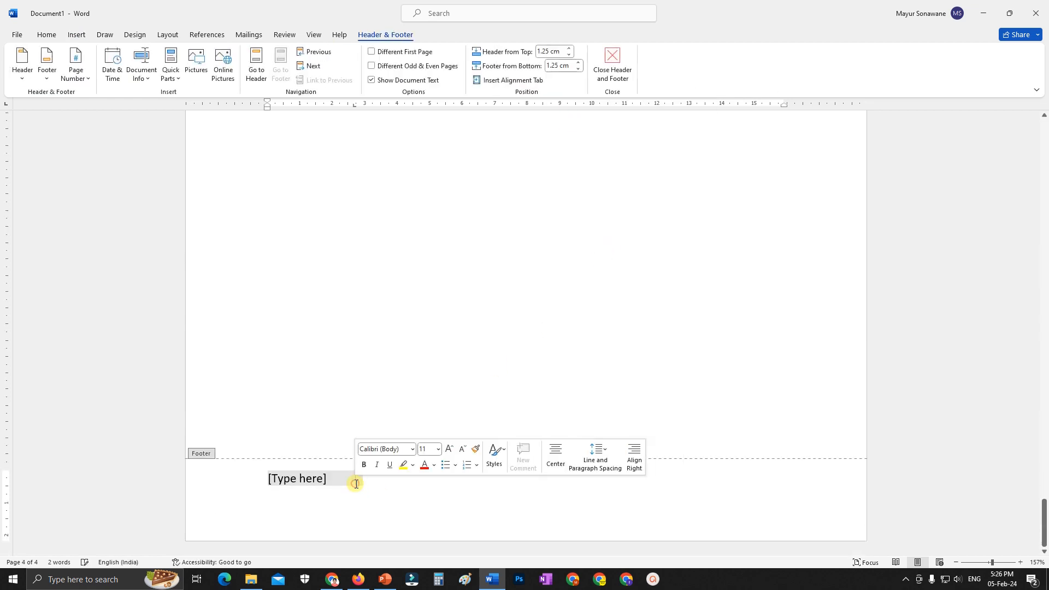
key(Delete)
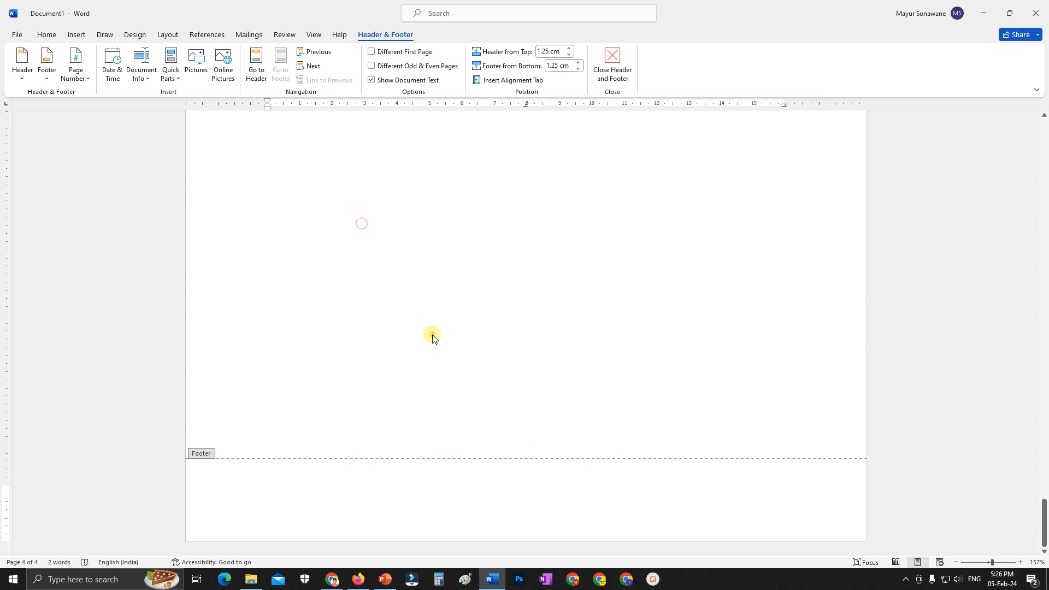
double_click(431, 335)
scroll(417, 283, up, 5)
scroll(416, 283, up, 15)
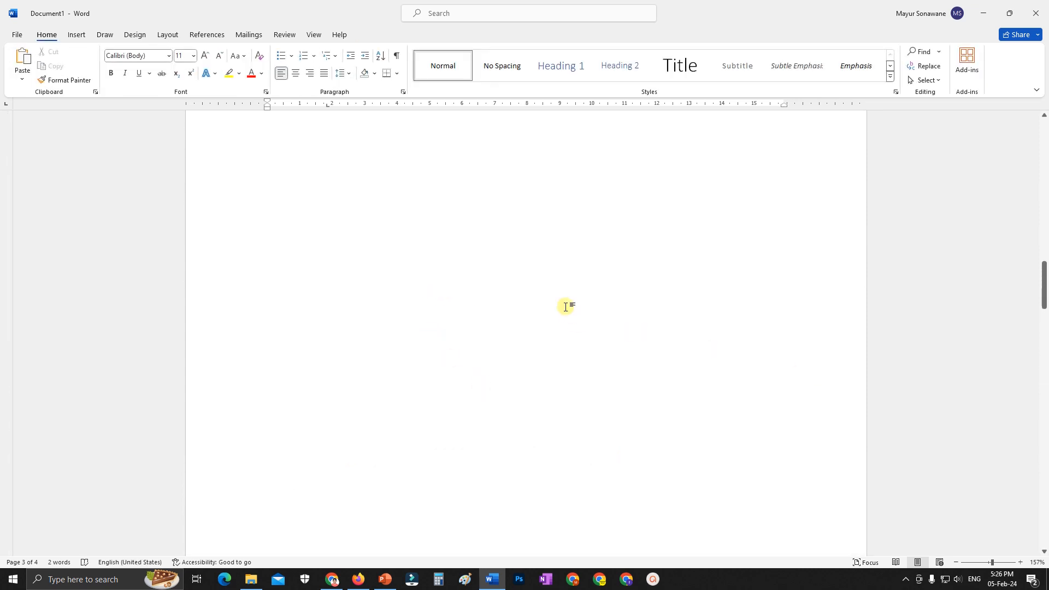
scroll(472, 285, up, 5)
Insert page numbers at the top of the page on page 1 using the Bold Numbers 1 design
click(310, 230)
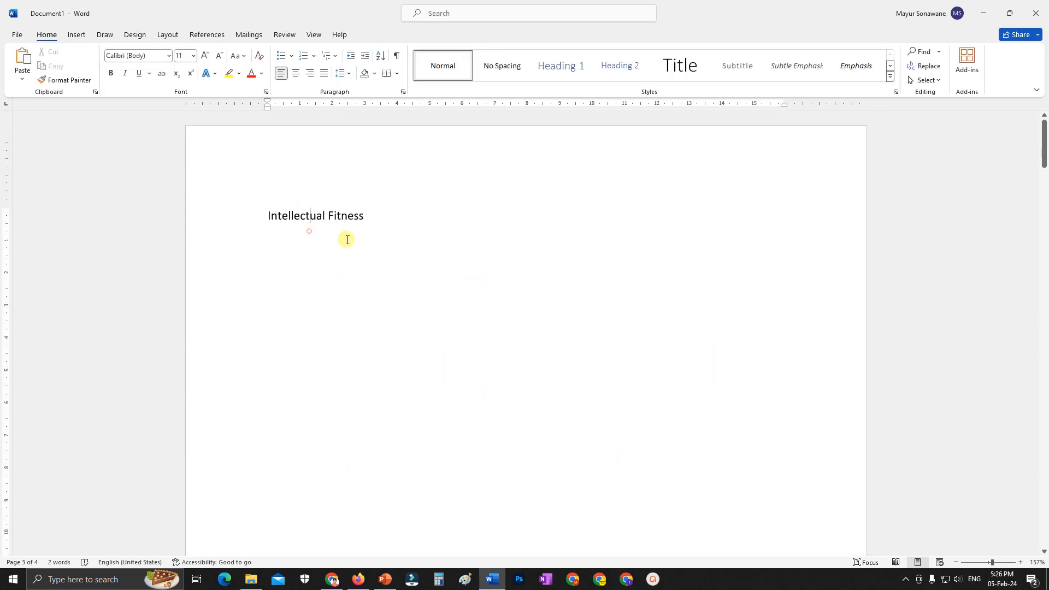
click(76, 36)
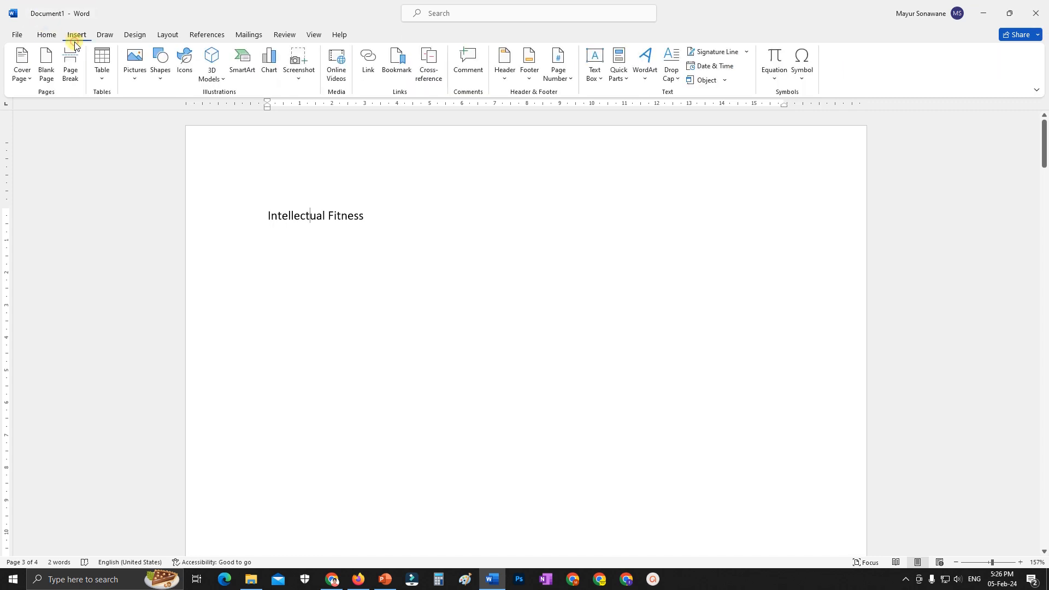
click(565, 83)
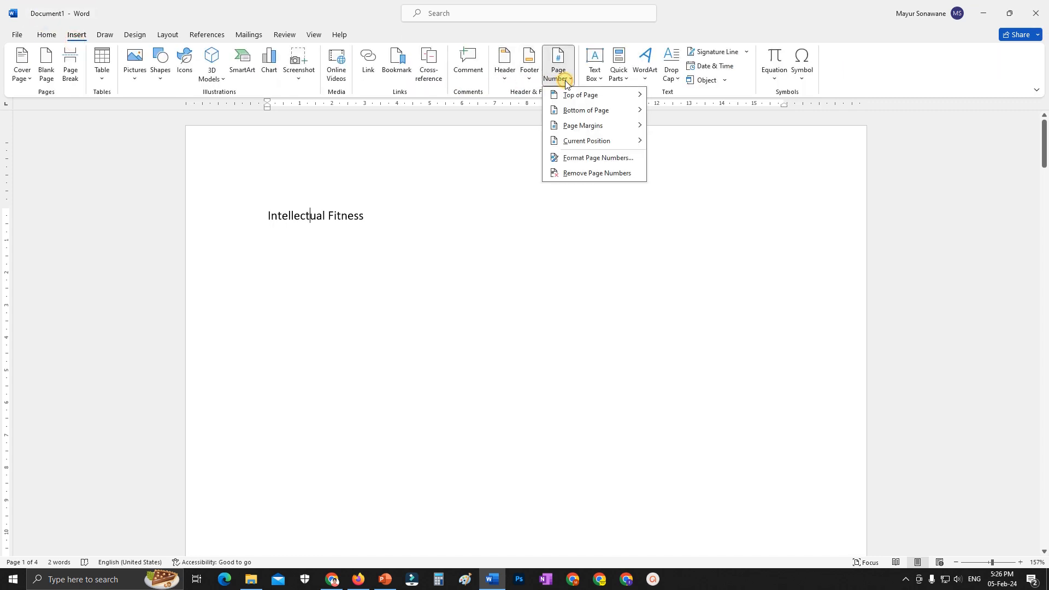
mouse_move(584, 97)
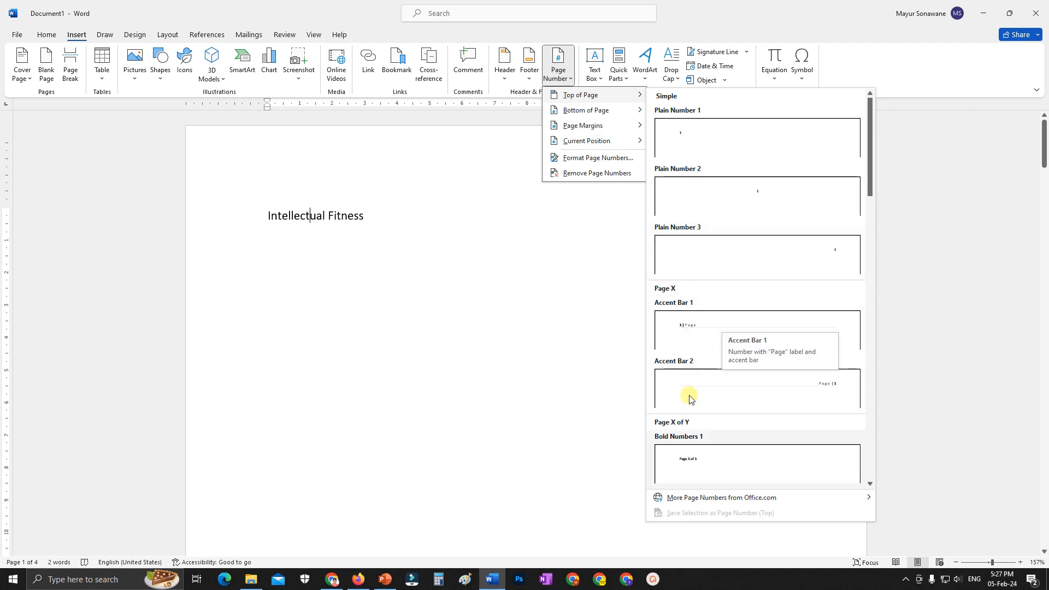
click(694, 463)
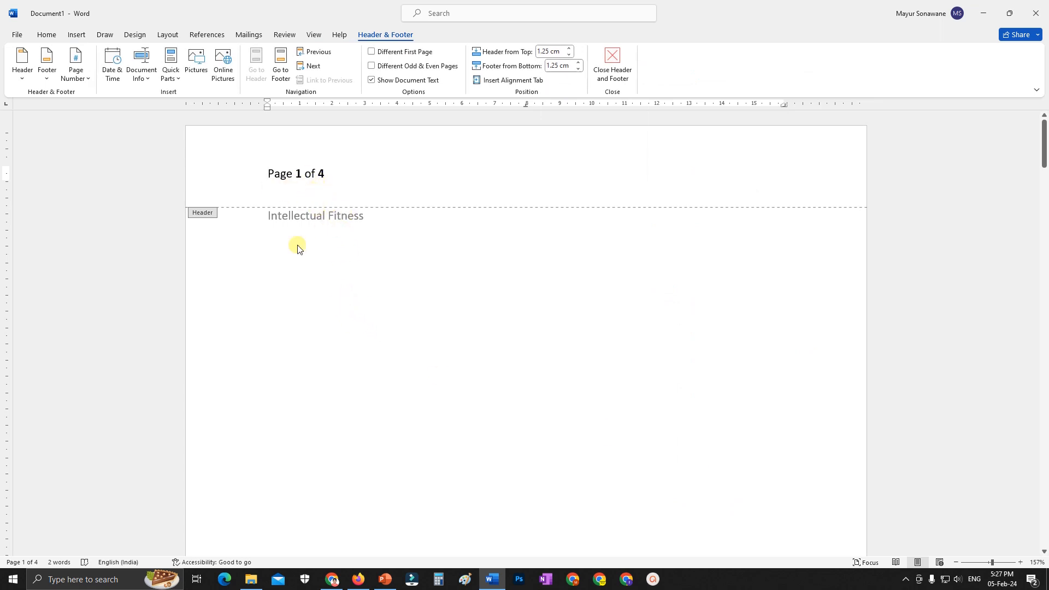
Look through the bottom-of-page and page-margin number designs without applying one, and return to the body
click(77, 34)
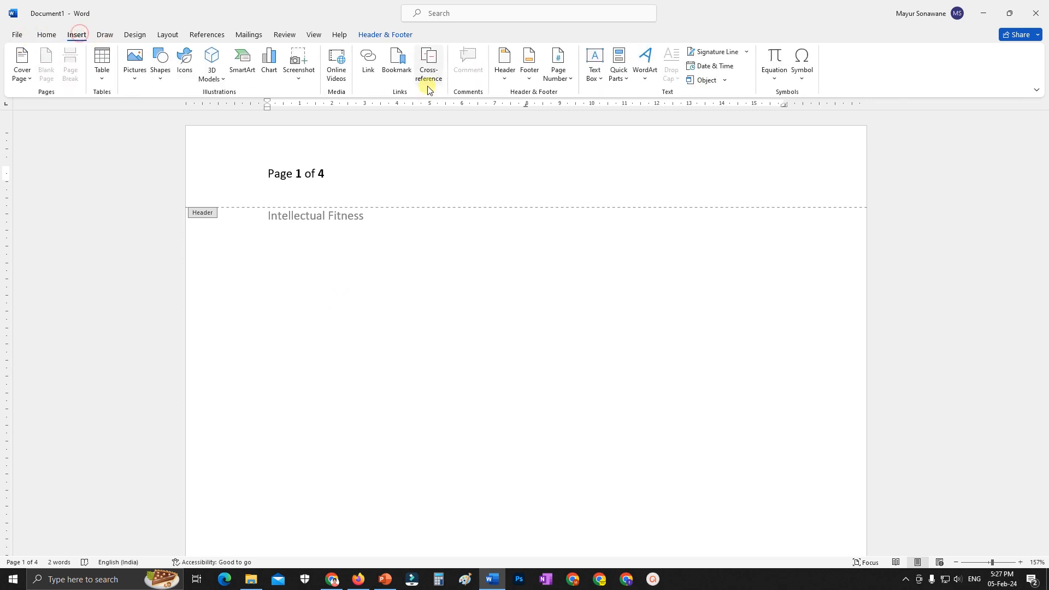
click(570, 82)
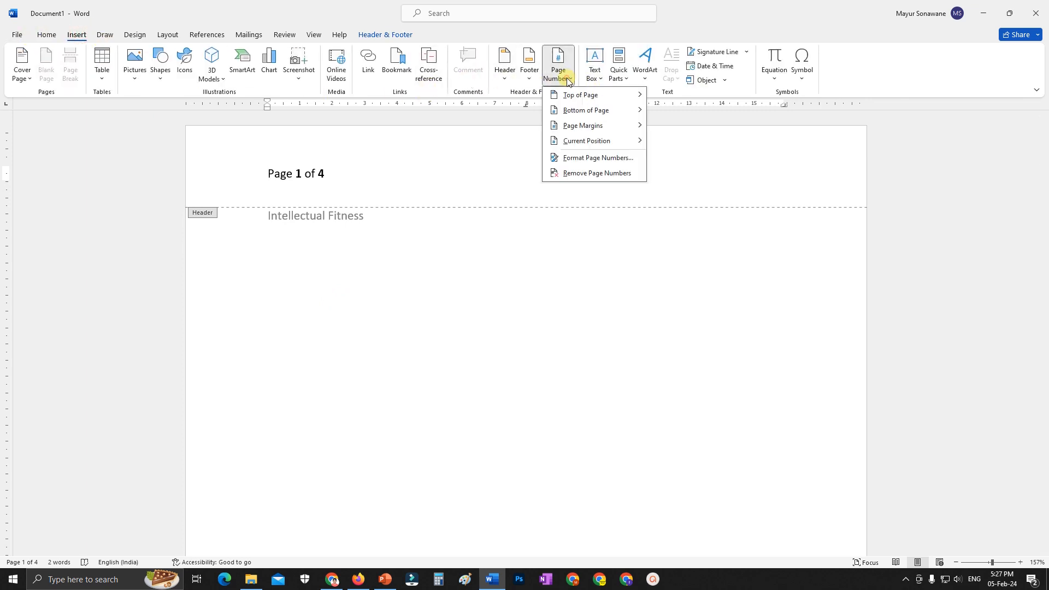
mouse_move(608, 114)
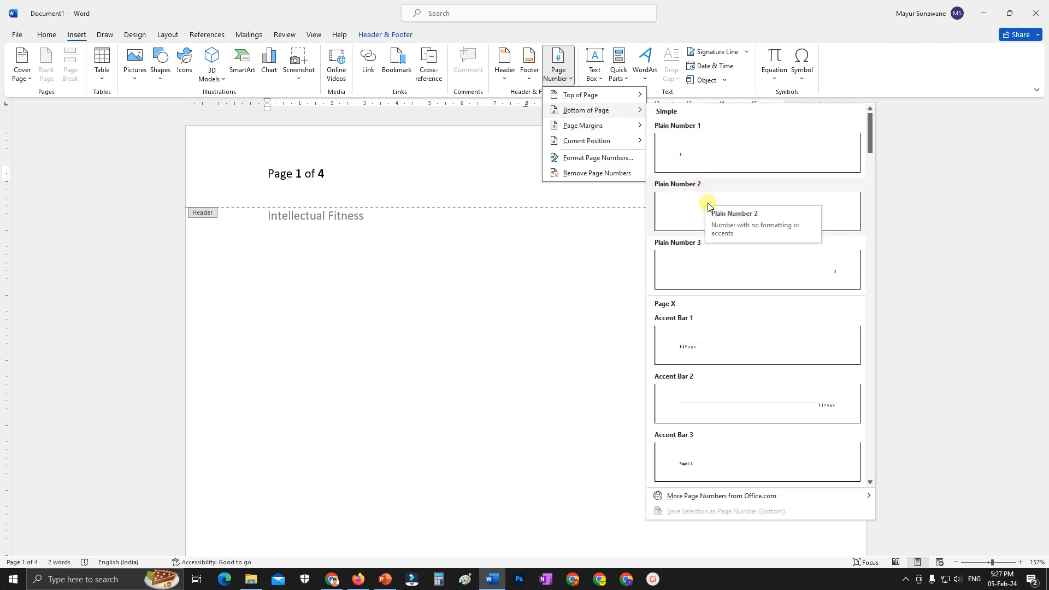
mouse_move(623, 130)
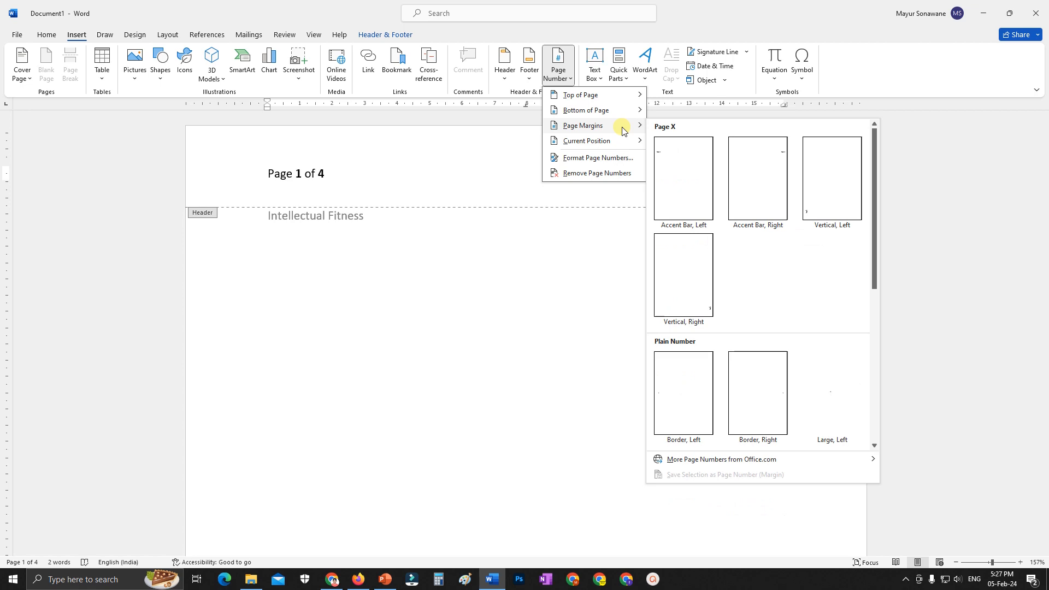
click(458, 295)
double_click(368, 291)
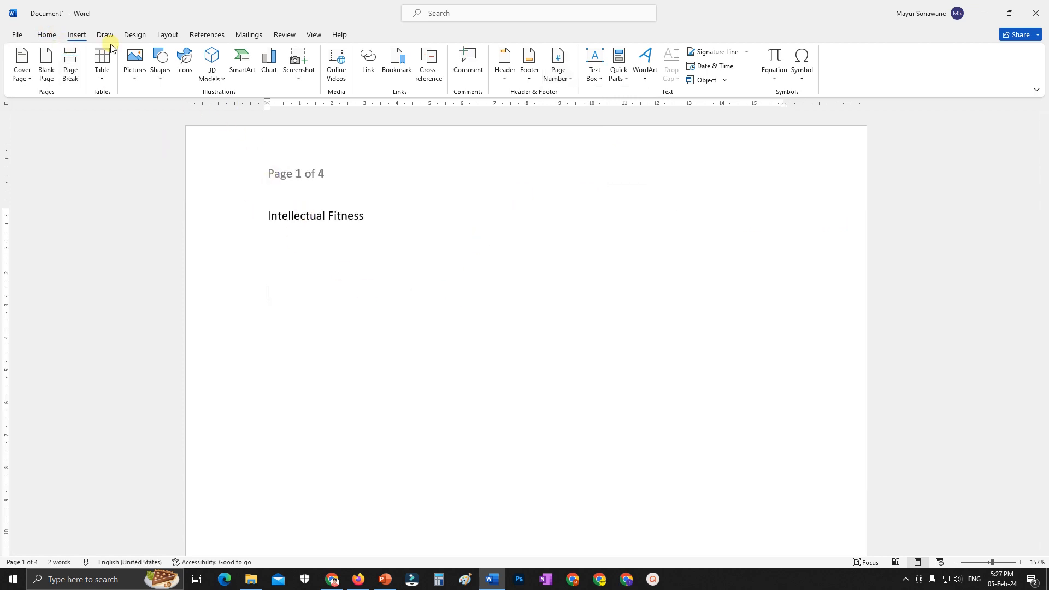
Examine the margin settings in Page Setup and close the dialog without changes
click(164, 35)
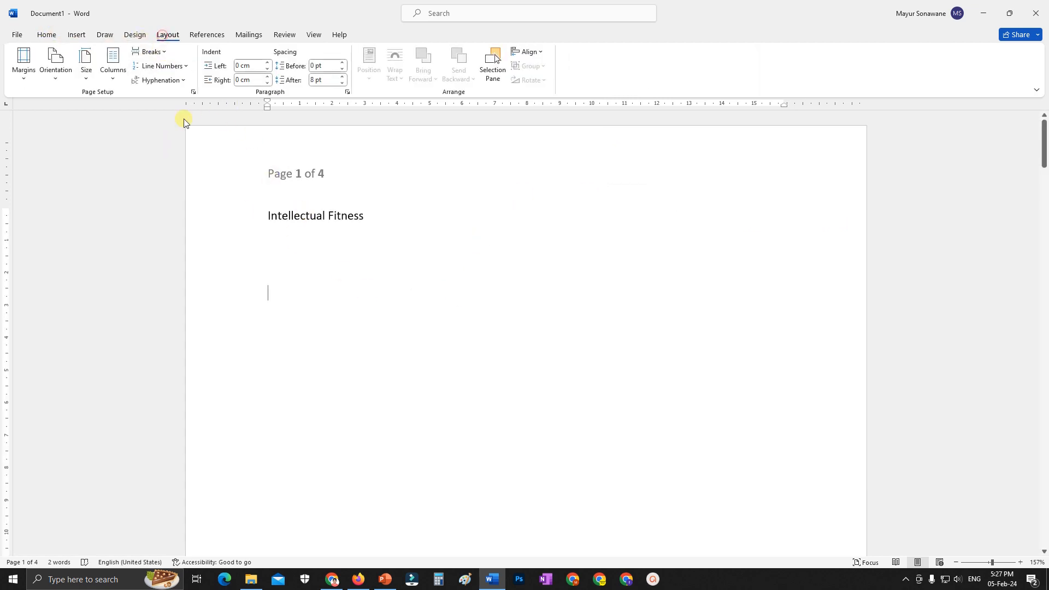
click(193, 92)
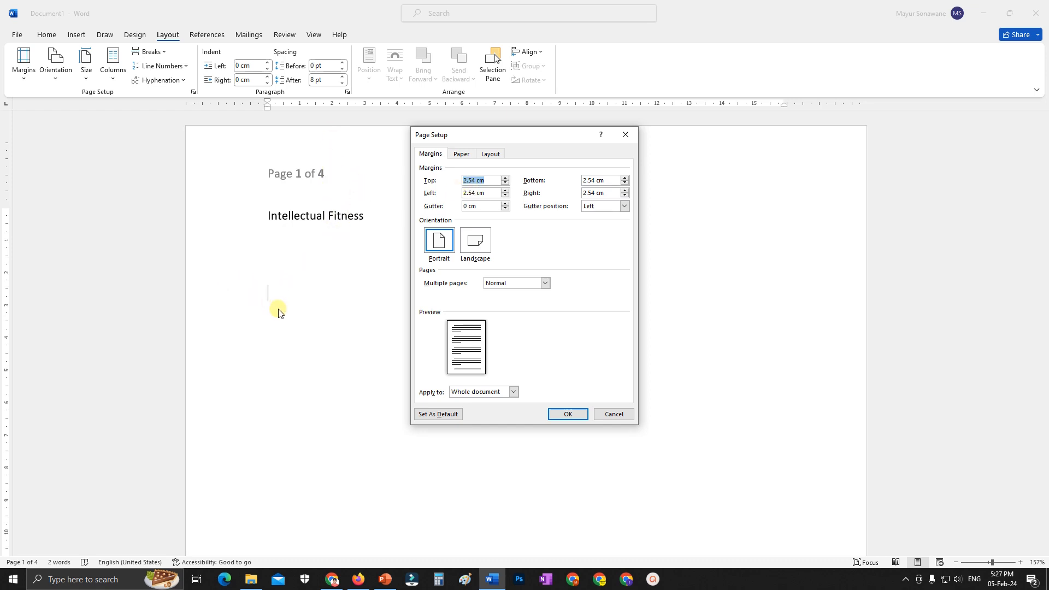
click(613, 415)
Add the sample line "dfvdfrfb" below "Intellectual Fitness" on page 1
click(290, 251)
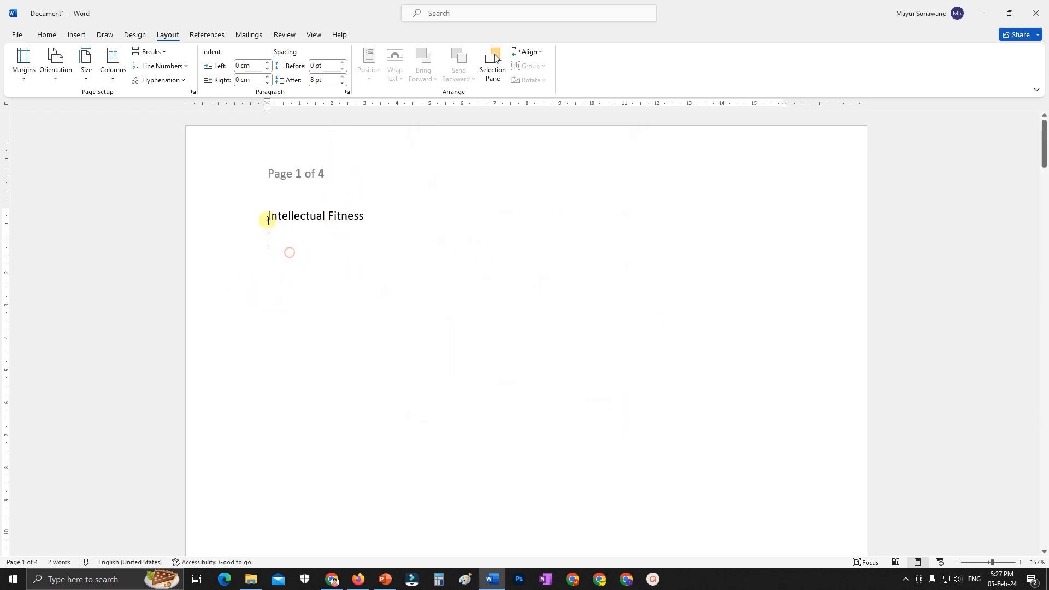
click(397, 220)
key(Return)
text(dfvdfrfb)
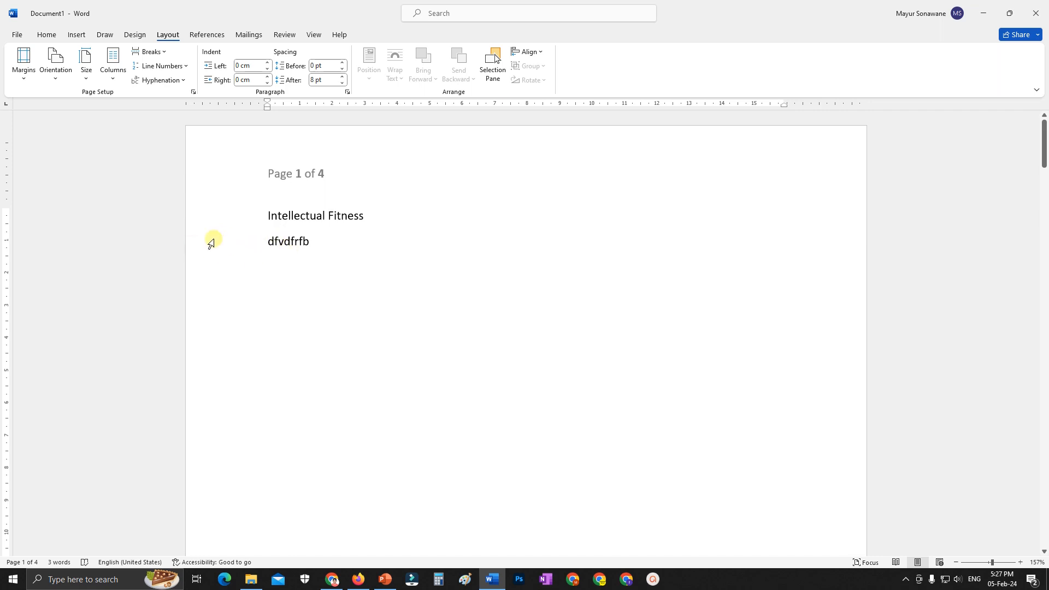
Review the page margins in Page Setup again without changes and delete the sample line "dfvdfrfb"
click(193, 92)
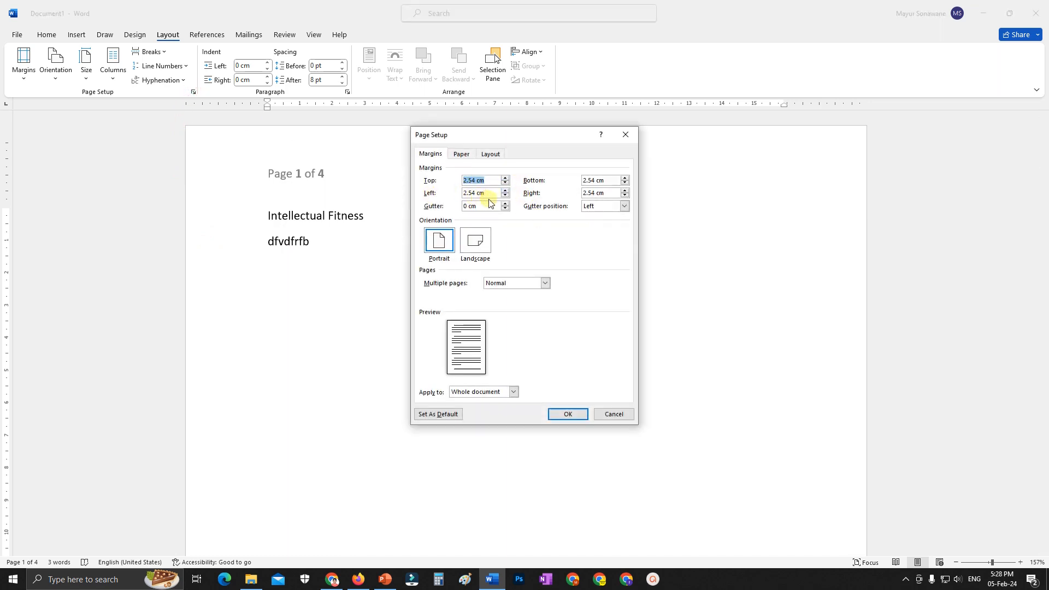
click(621, 418)
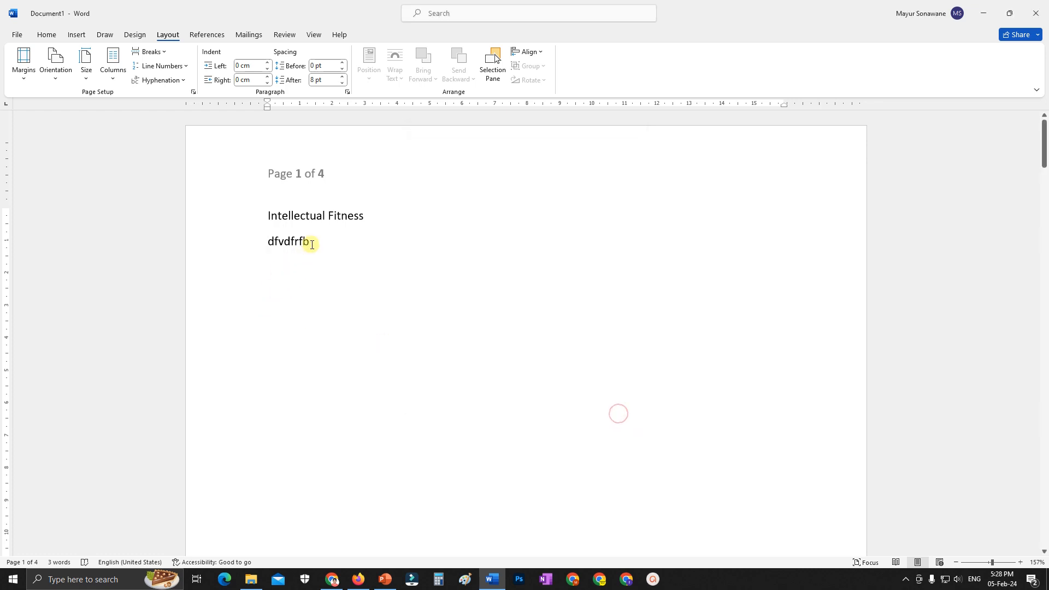
drag(313, 243, 236, 239)
key(BackSpace)
Insert a page number in the page margin using the Accent Bar, Left design
click(77, 35)
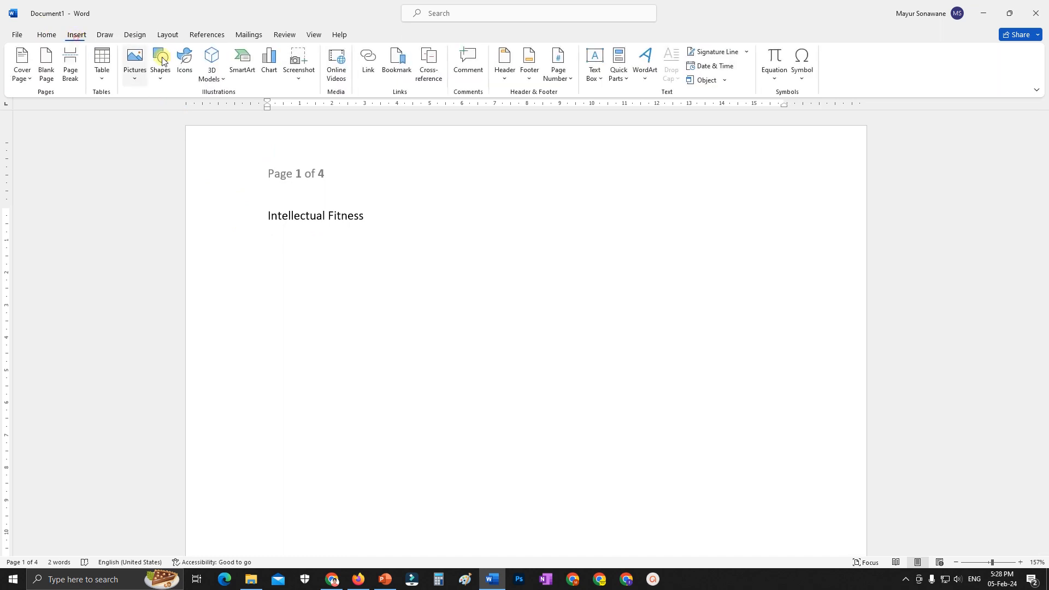
click(568, 80)
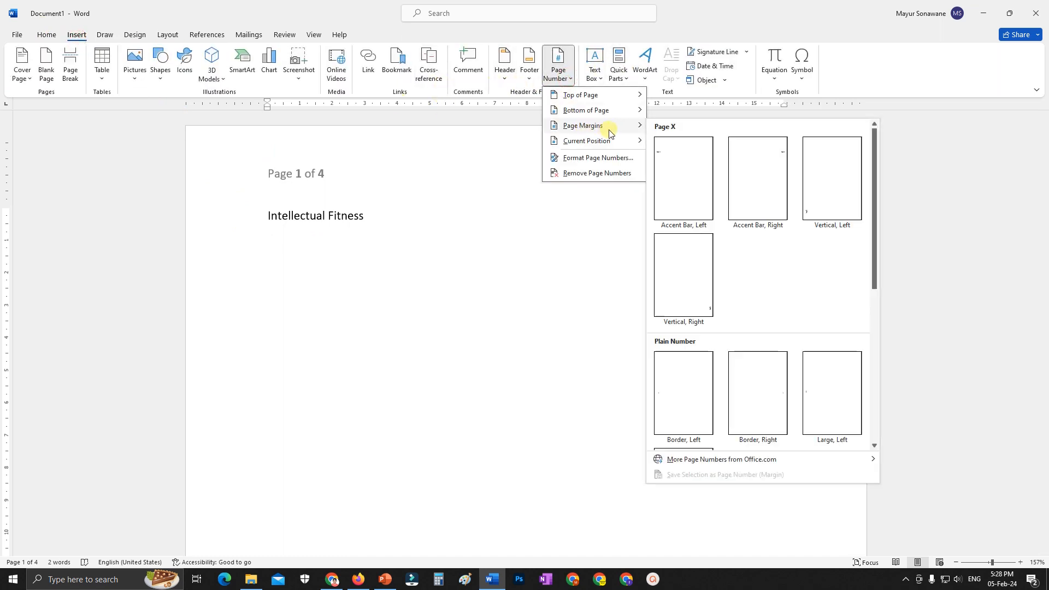
click(672, 164)
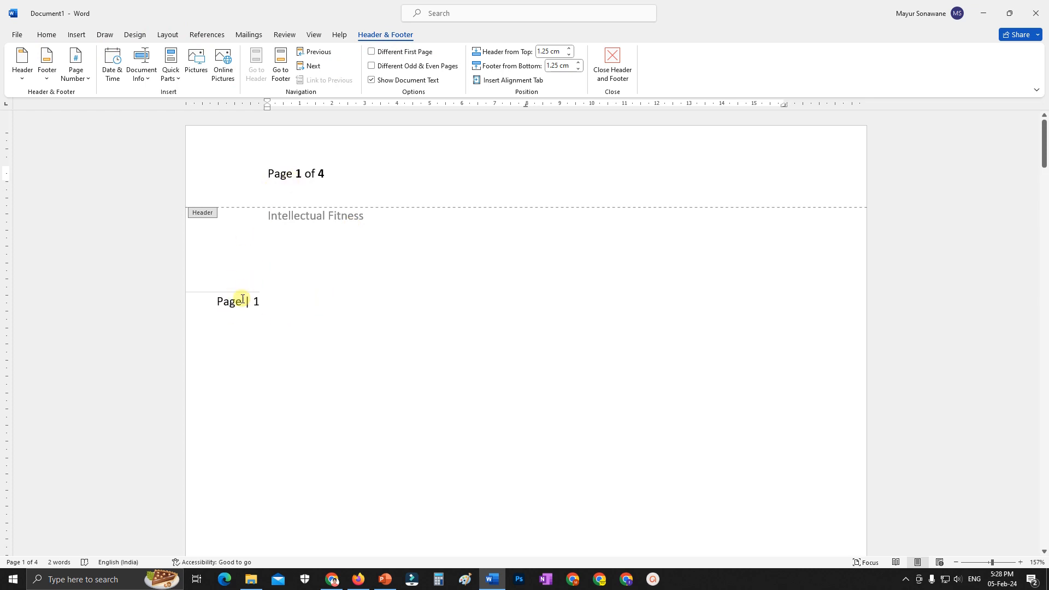
Insert a page number in the page margin using the accent bar design on the page's right side
click(46, 35)
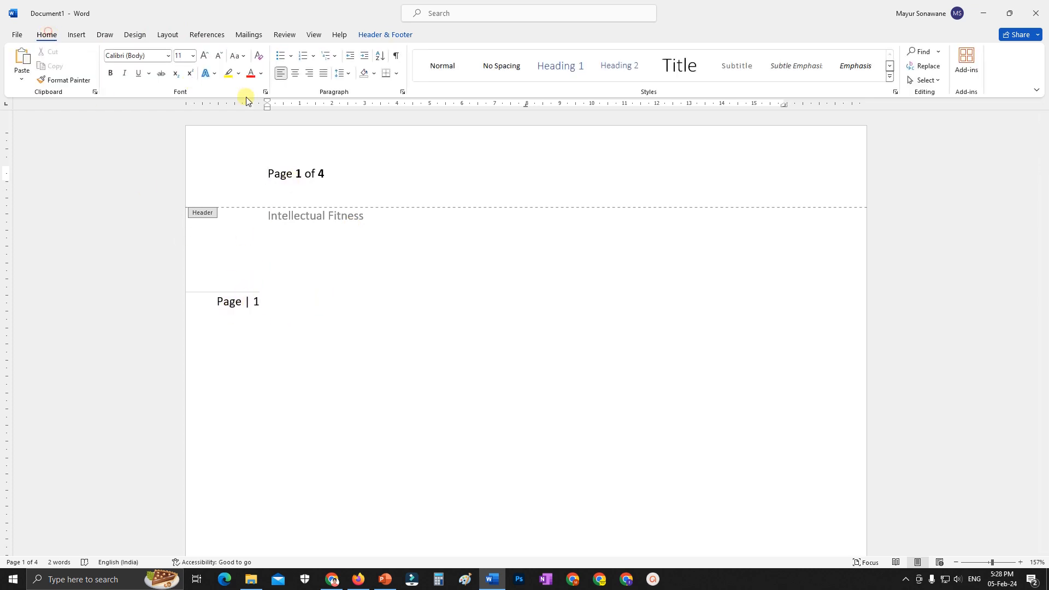
click(72, 36)
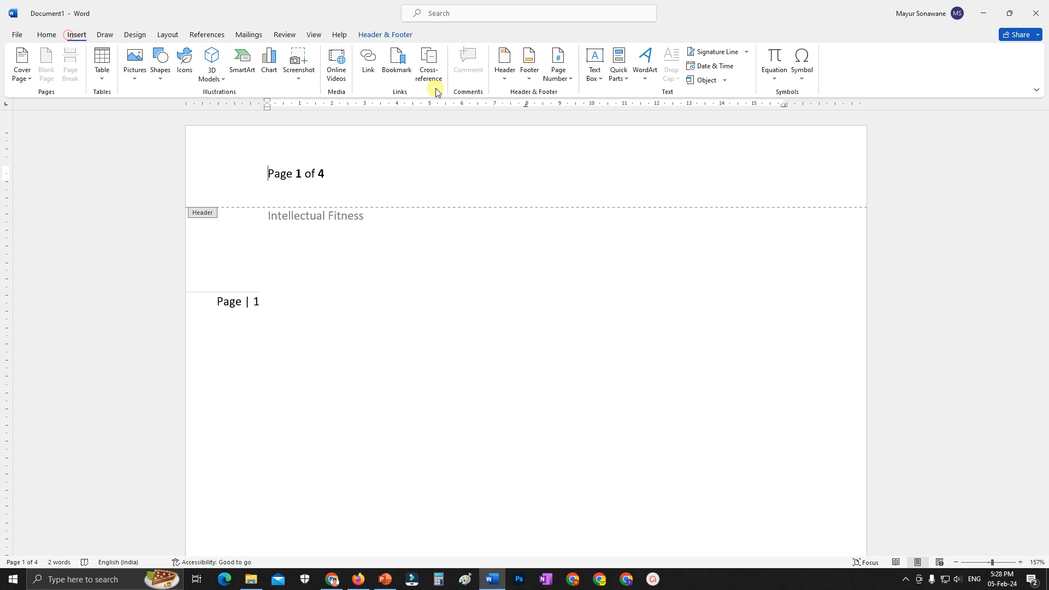
click(568, 81)
mouse_move(607, 125)
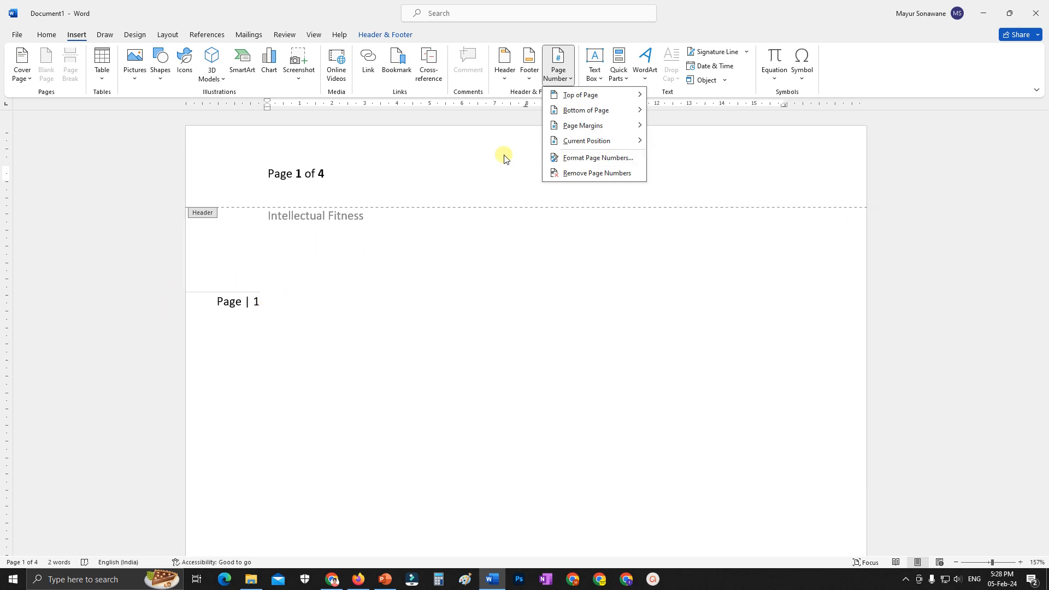
click(758, 168)
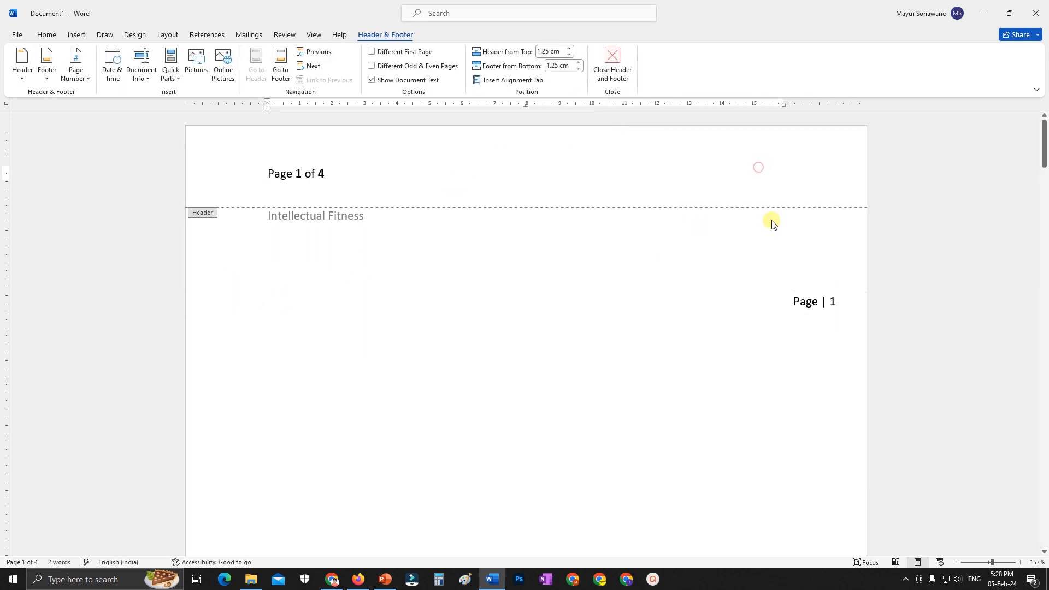
Remove all page numbers from the document and return to editing the body text
click(78, 36)
click(563, 74)
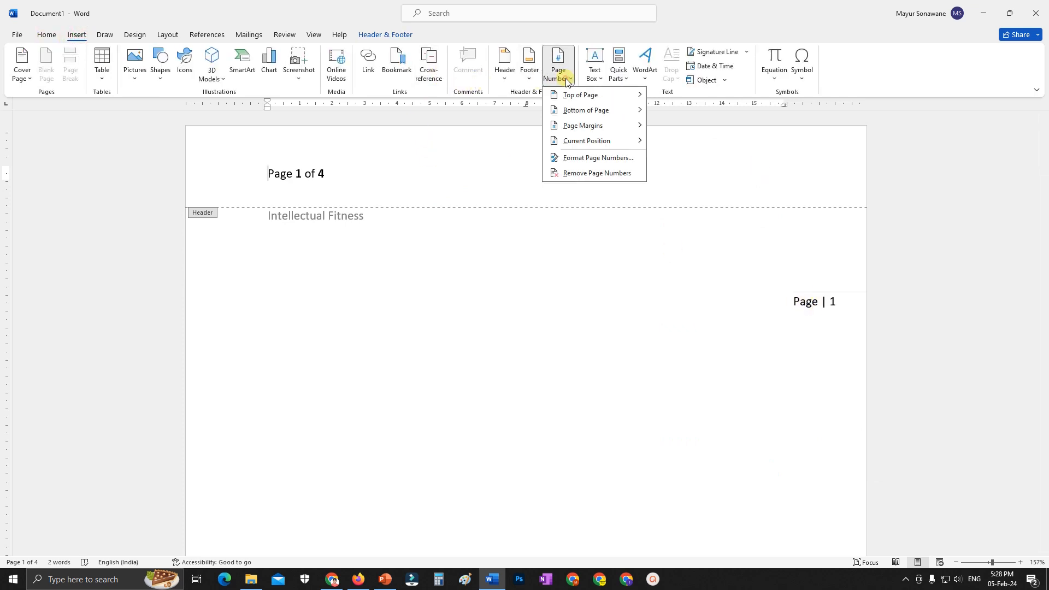
mouse_move(621, 142)
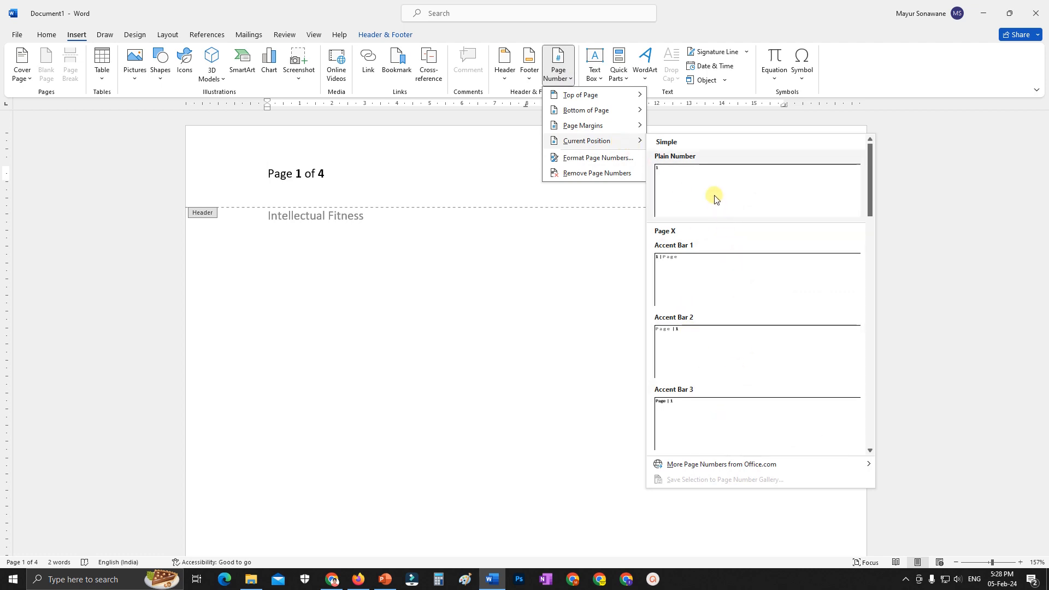
click(587, 174)
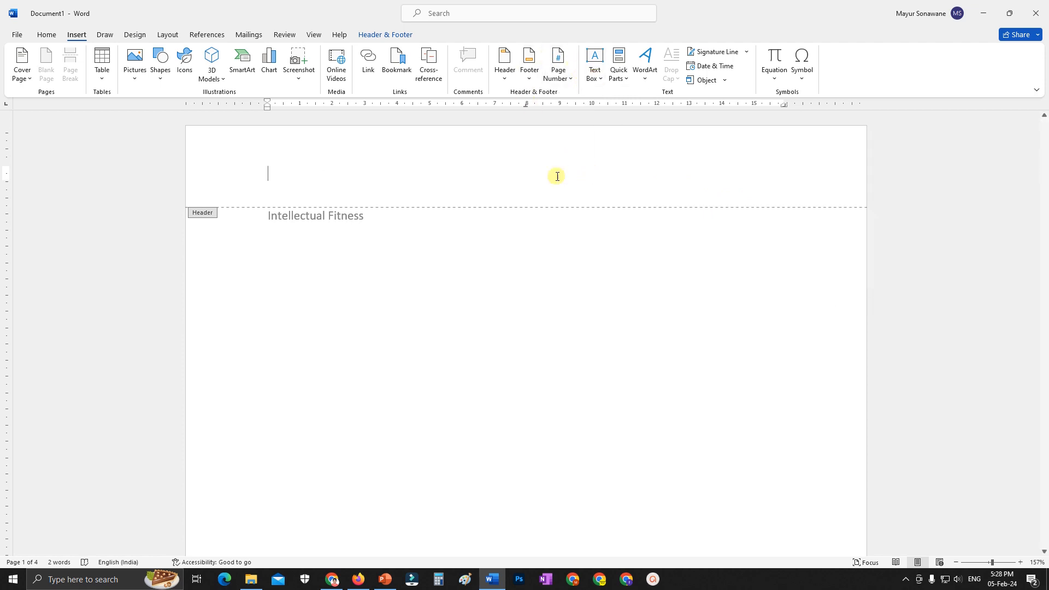
double_click(503, 274)
Insert a Simple Text Box below "Intellectual Fitness" and replace its placeholder text with "cbffh"
click(600, 78)
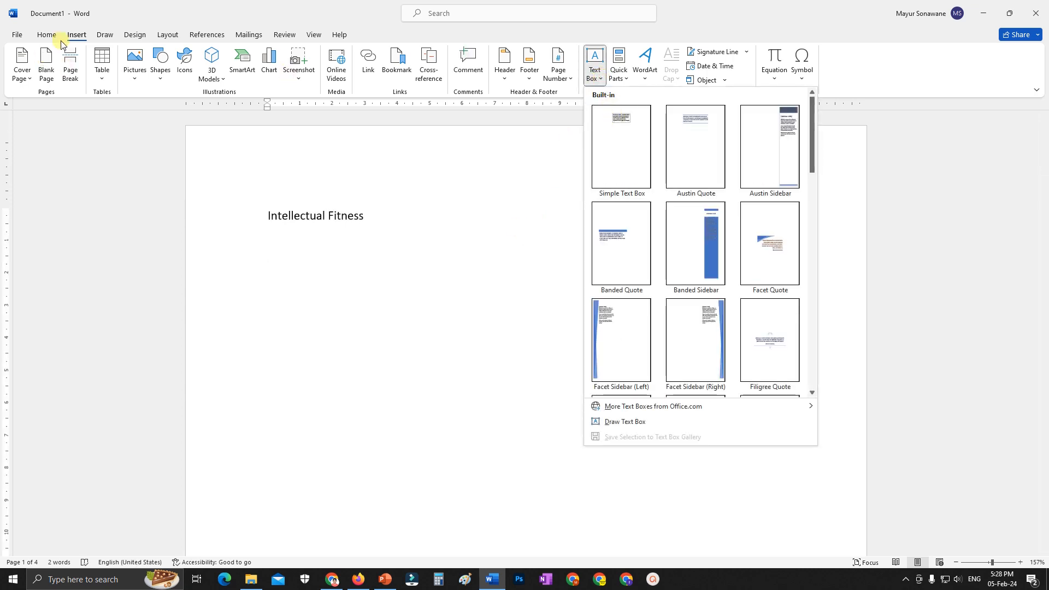
click(161, 77)
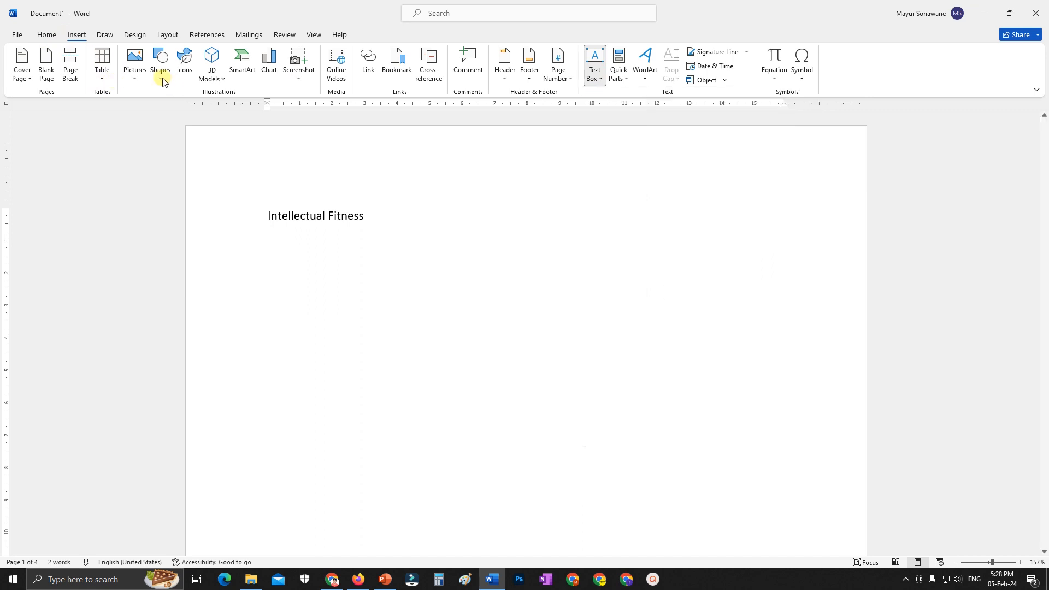
click(161, 77)
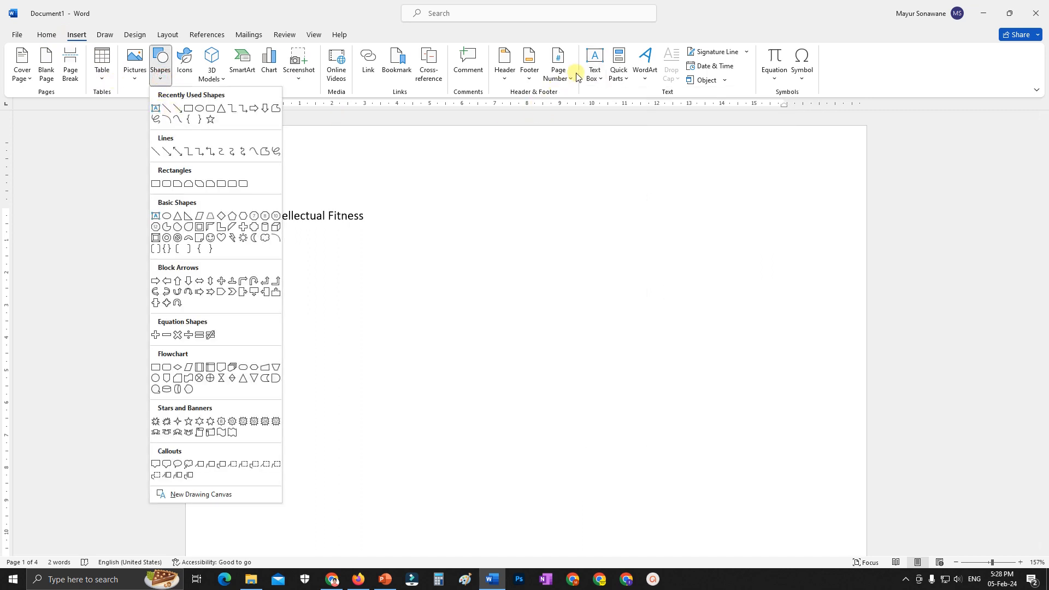
click(594, 71)
click(624, 135)
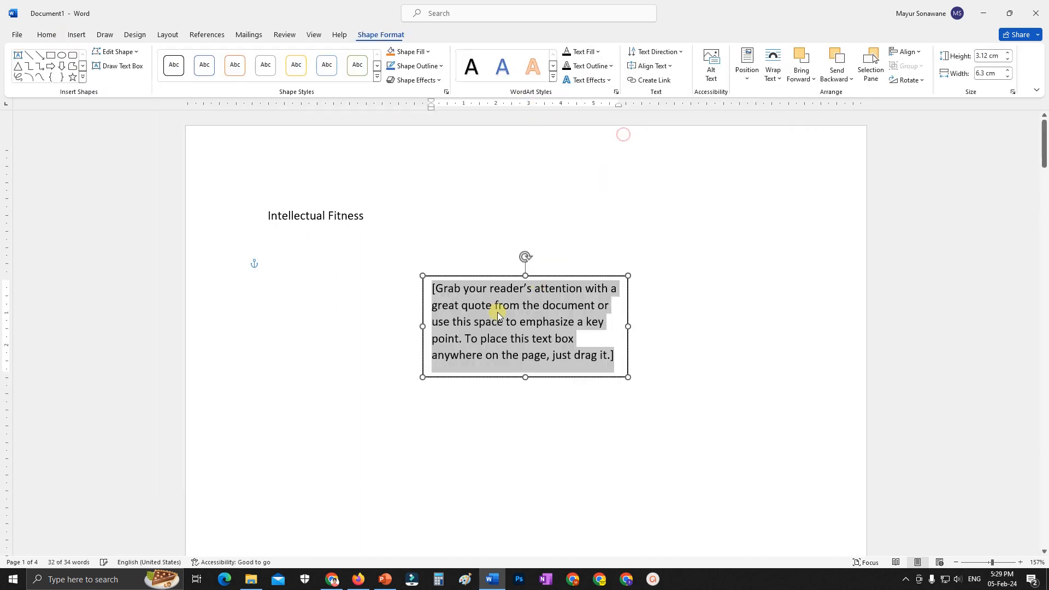
text(cbffh)
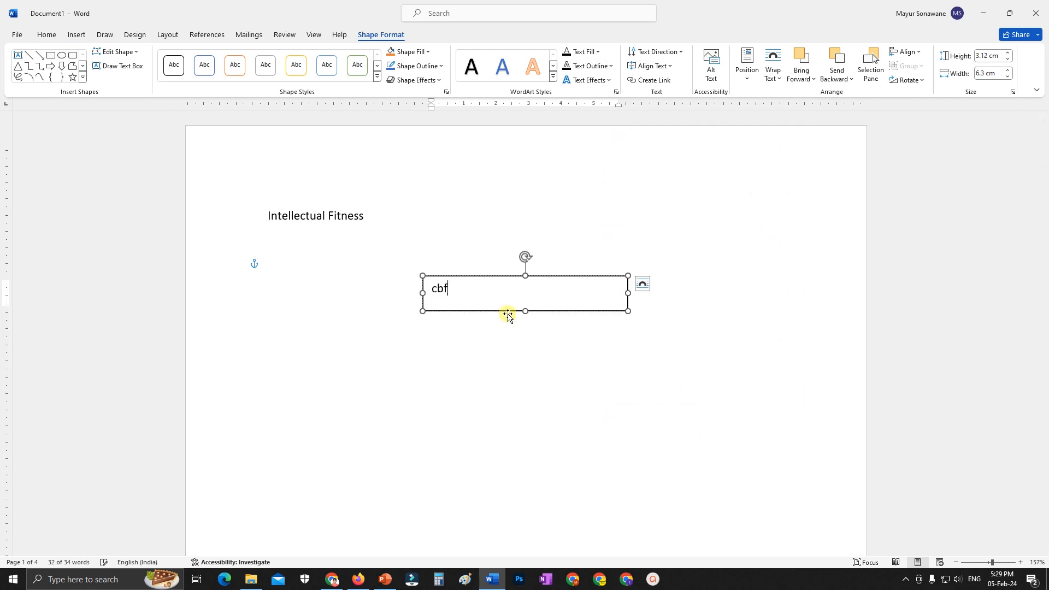
Clear the sample text from the simple text box and delete the box
key(BackSpace)
key(BackSpace)
key(BackSpace)
key(BackSpace)
key(BackSpace)
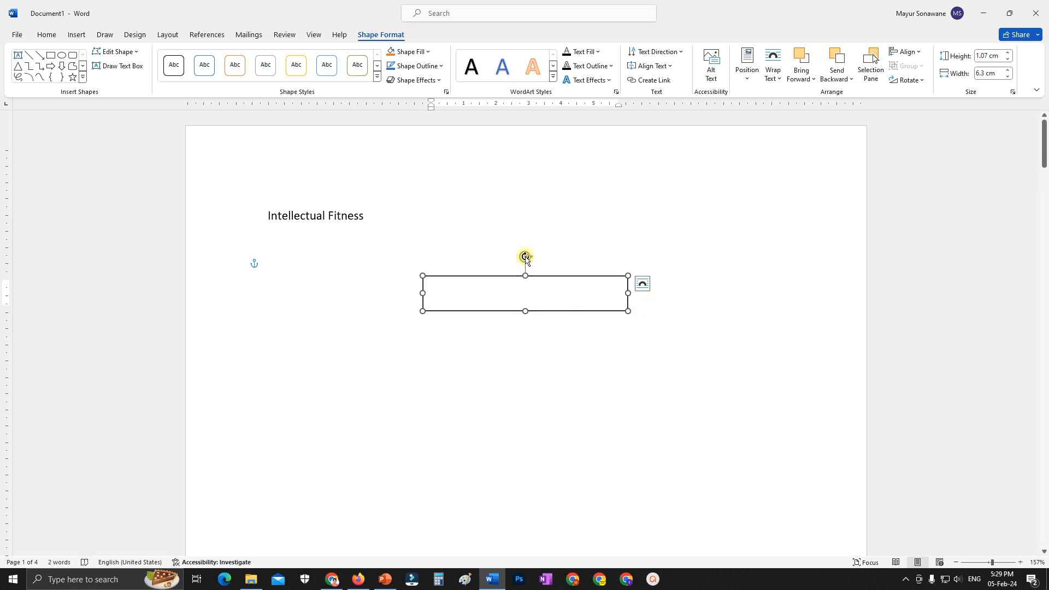
key(Delete)
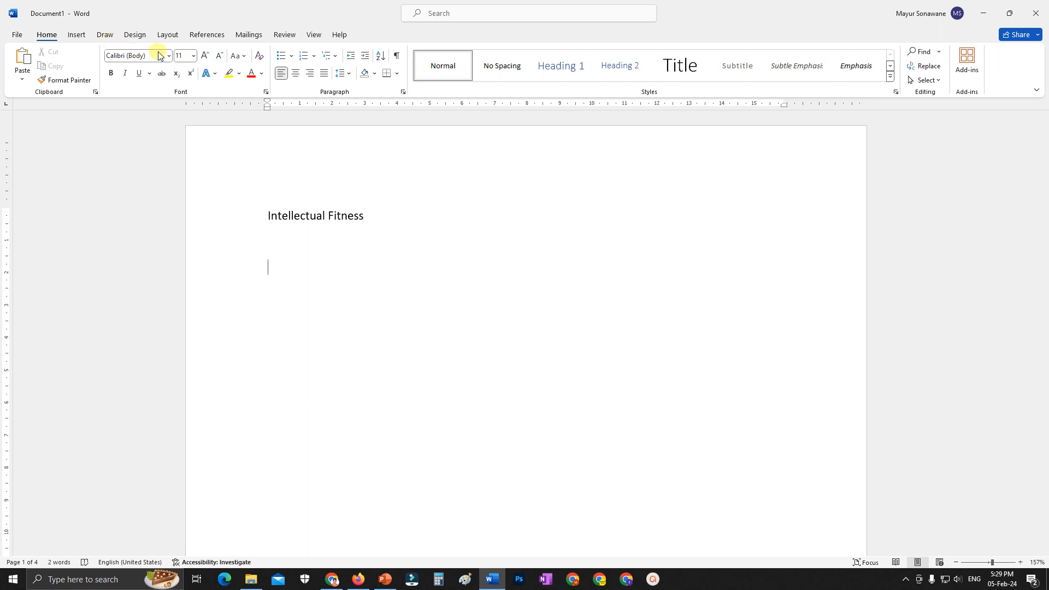
Insert the built-in Slice Sidebar (Dark) text box on page 1 and review its full layout
click(82, 36)
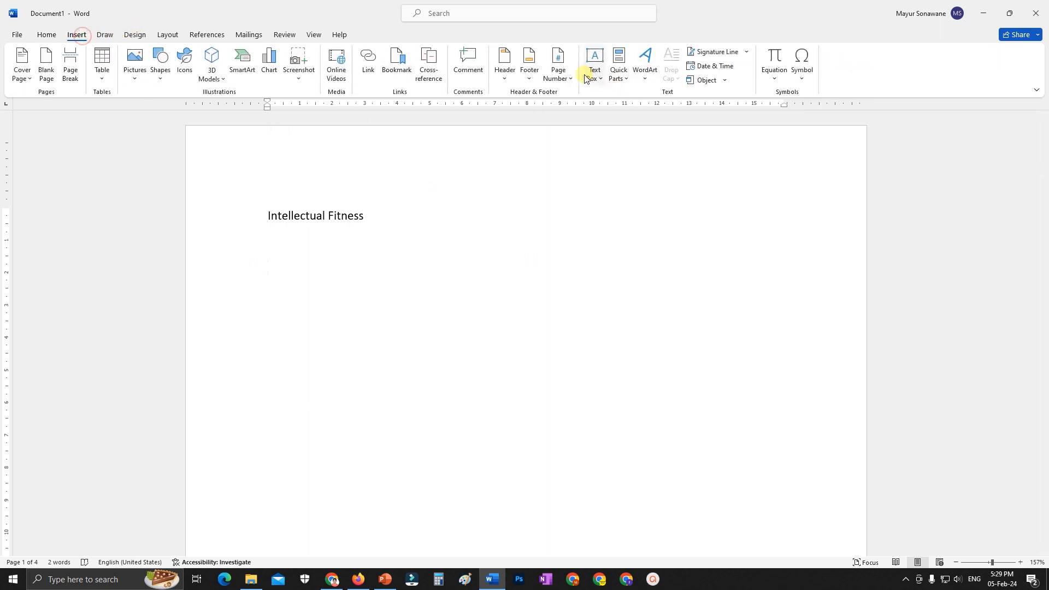
click(601, 77)
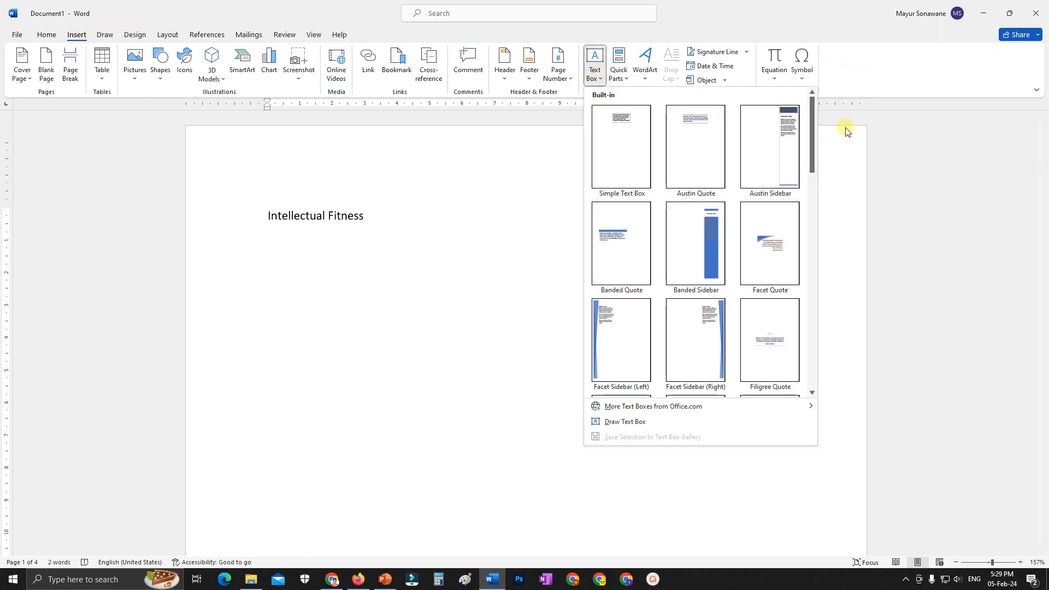
drag(811, 131, 836, 304)
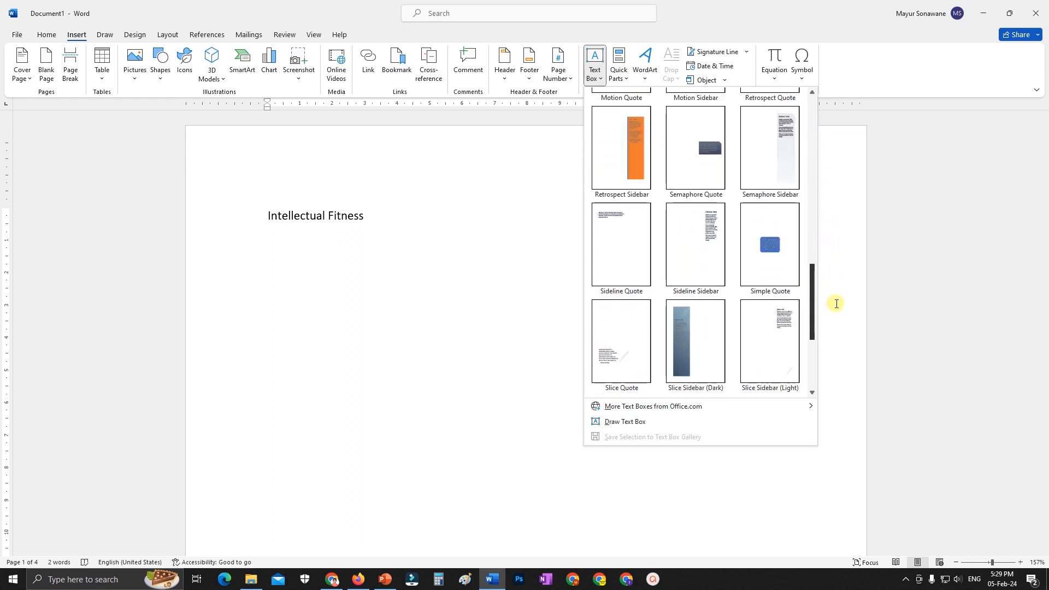
scroll(694, 327, down, 2)
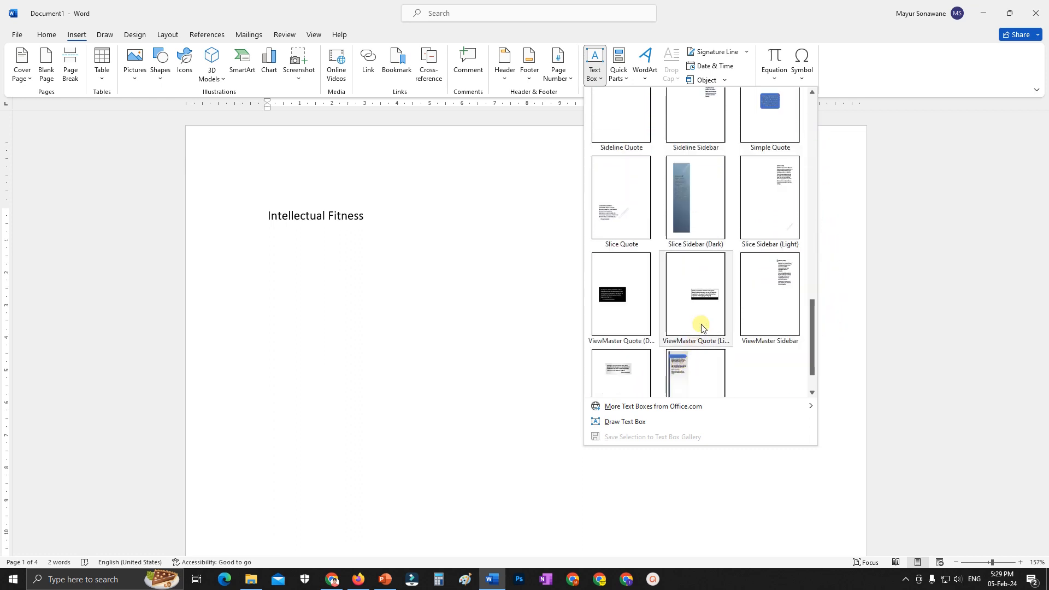
click(703, 205)
scroll(563, 335, down, 6)
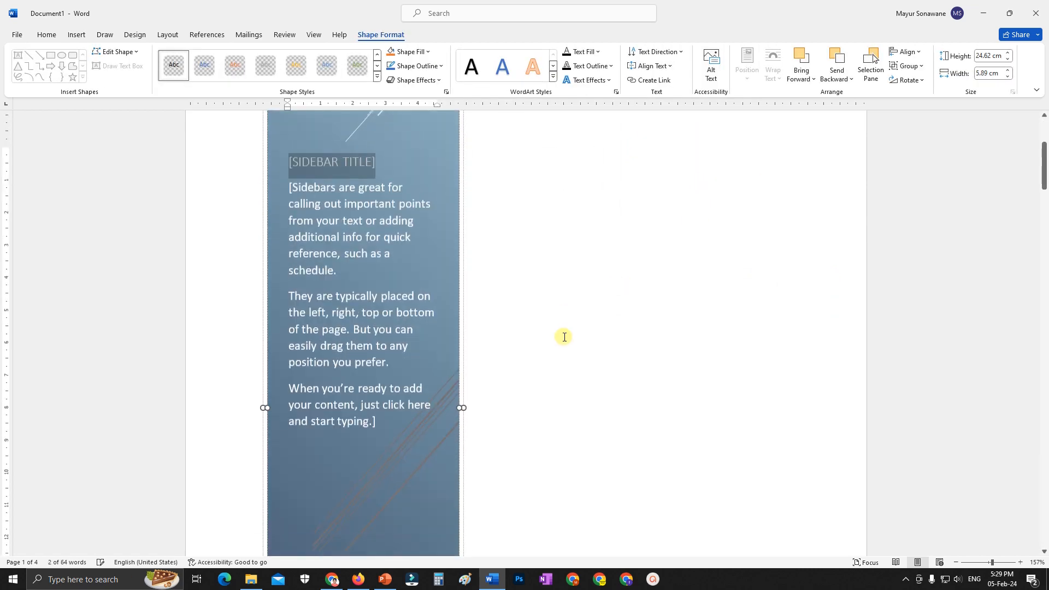
ctrl+scroll(591, 315, down, 6)
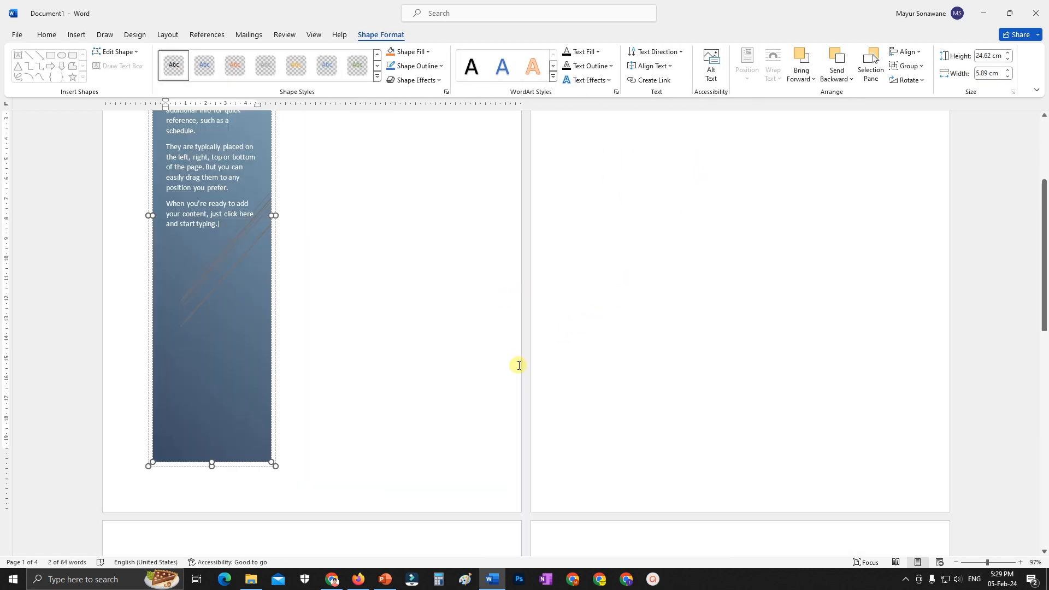
scroll(511, 379, up, 2)
scroll(392, 332, up, 1)
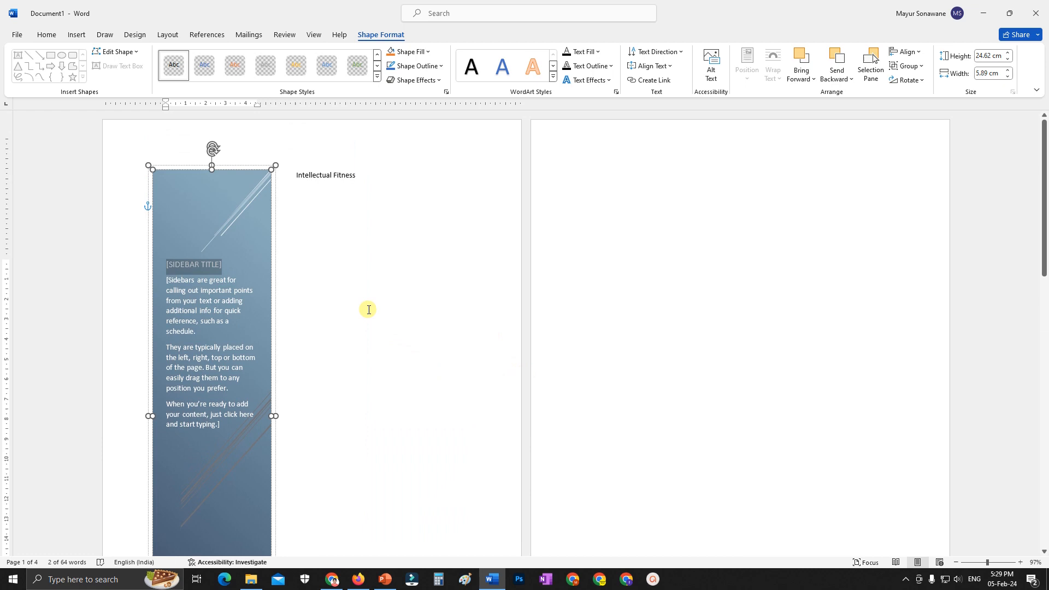
Delete the dark slice sidebar text box from page 1
click(212, 150)
click(211, 145)
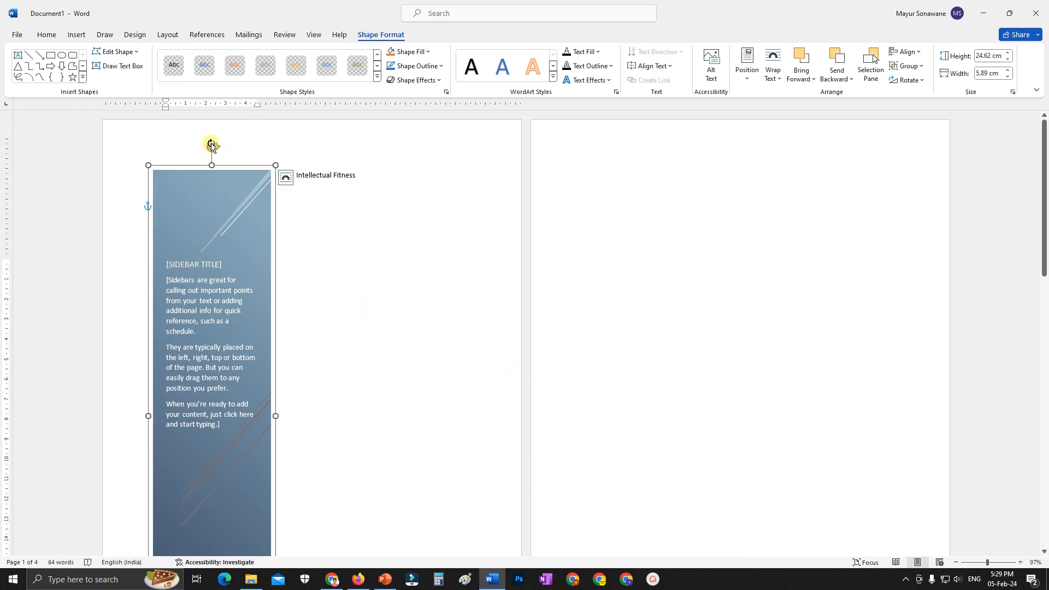
key(Delete)
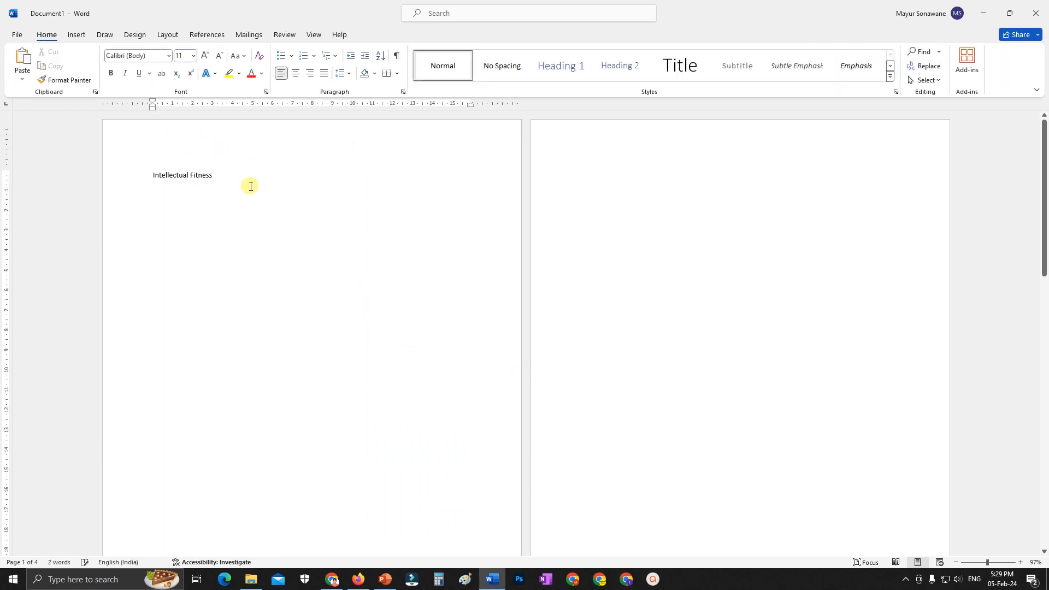
click(76, 35)
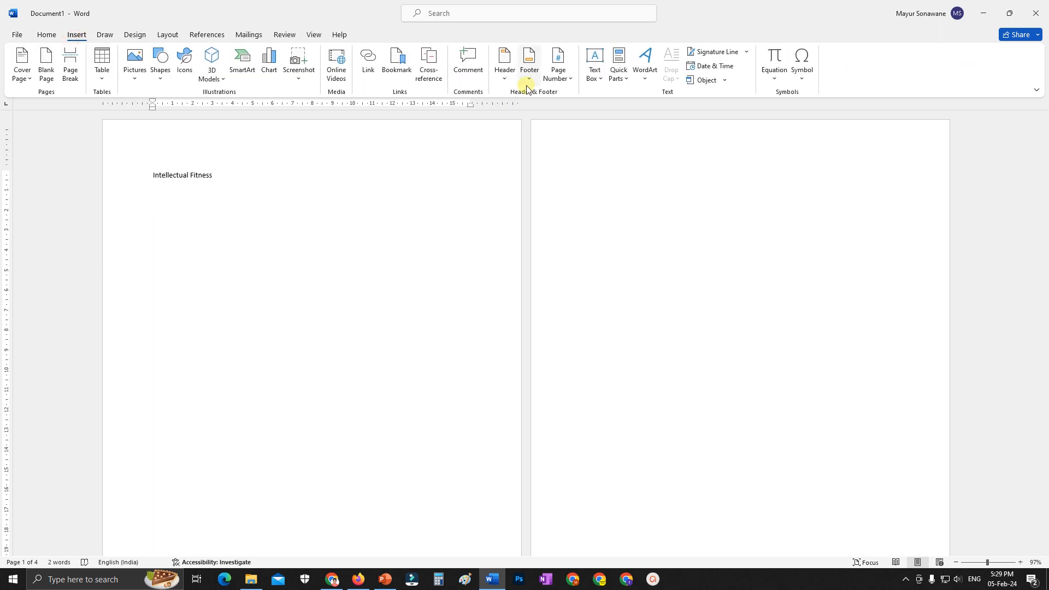
click(594, 81)
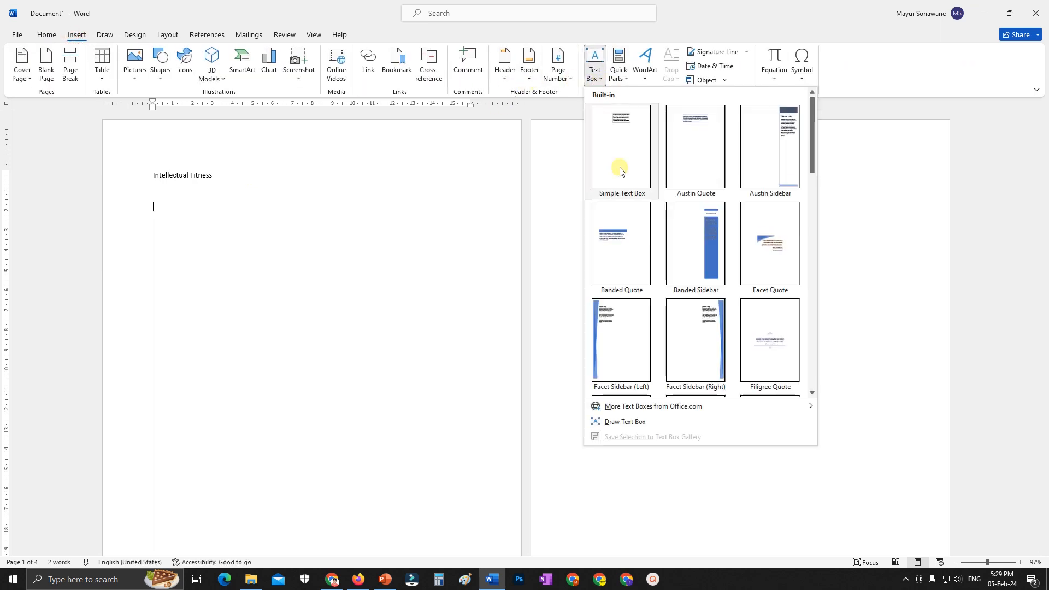
scroll(640, 253, down, 10)
scroll(648, 261, up, 10)
Insert the saved AutoText entry holding the person's first name on the empty line below "Intellectual Fitness"
click(620, 74)
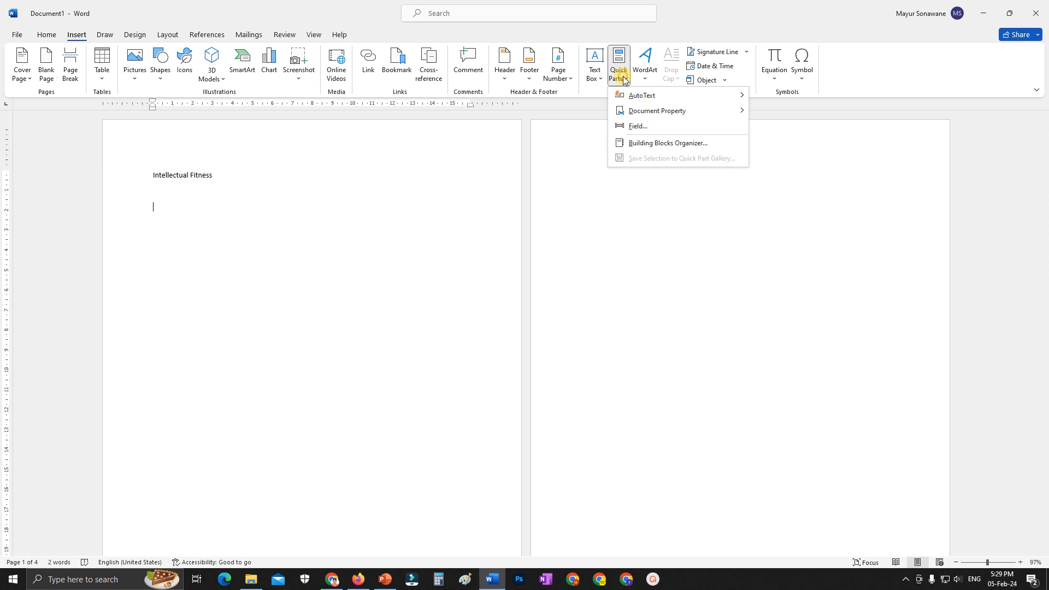
mouse_move(677, 95)
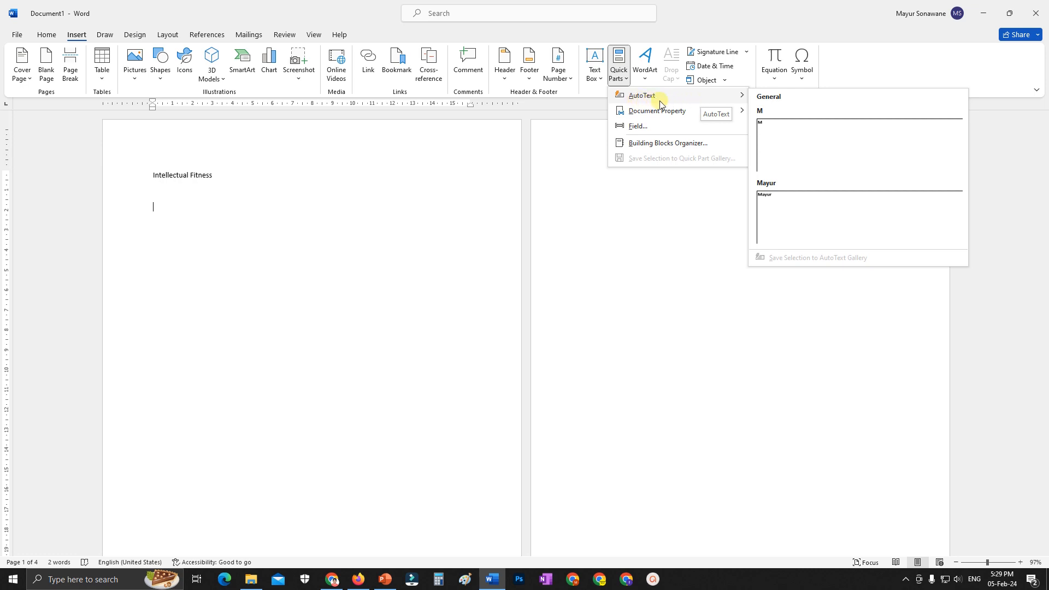
click(775, 204)
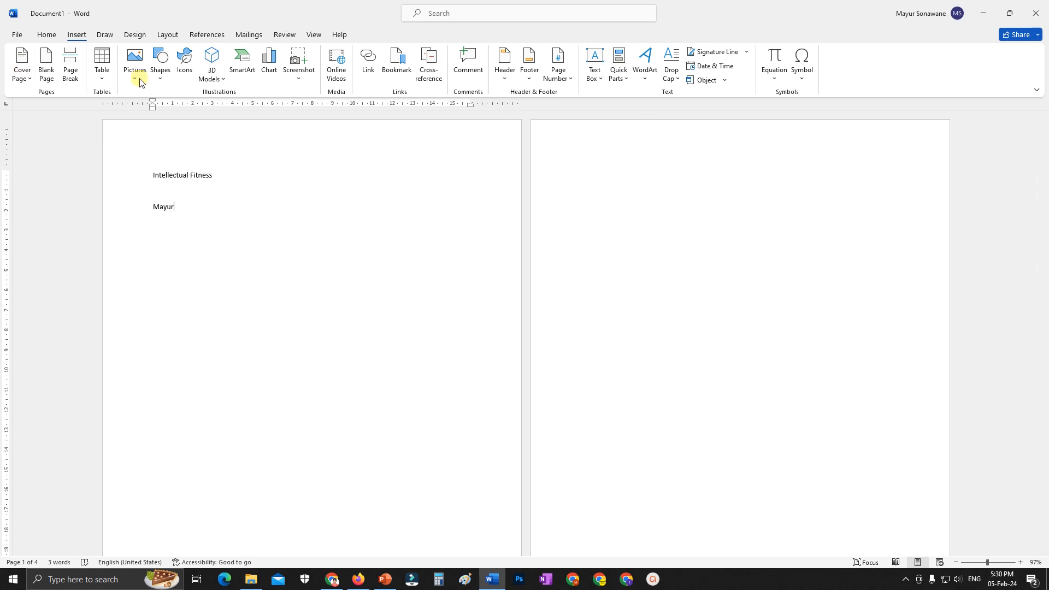
Save the "Intellectual Fitness" line to the AutoText gallery as building block "Intellectual", category General, in Normal.dotm
click(621, 87)
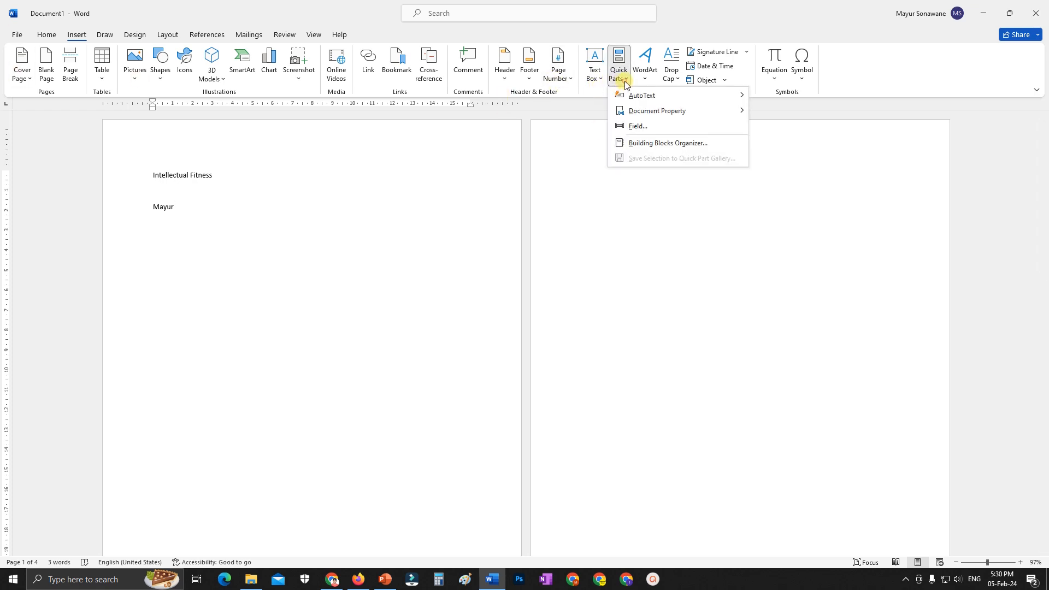
mouse_move(634, 95)
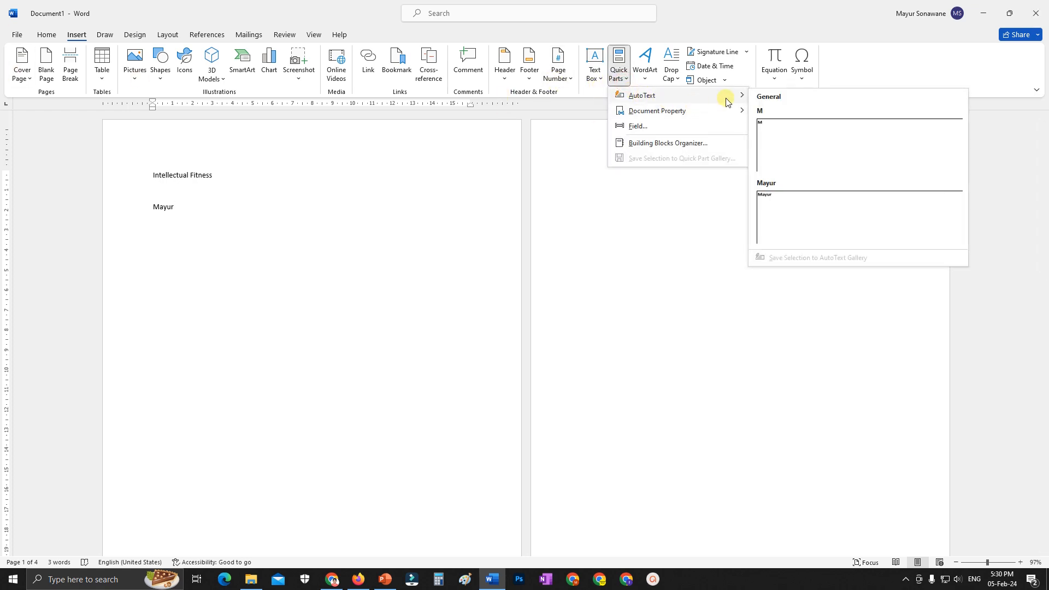
click(175, 179)
triple_click(175, 174)
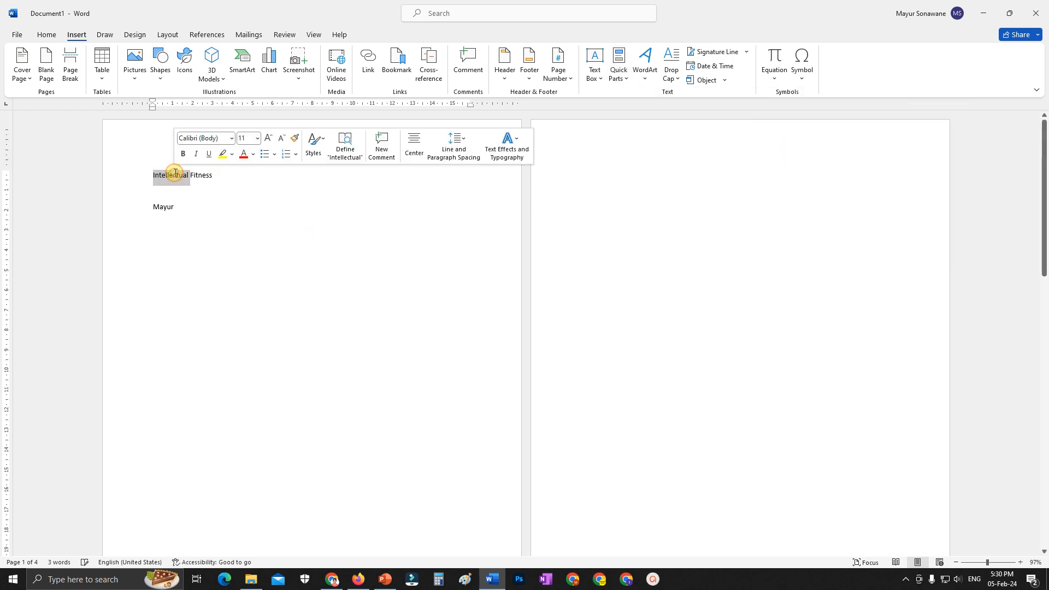
click(624, 86)
mouse_move(705, 96)
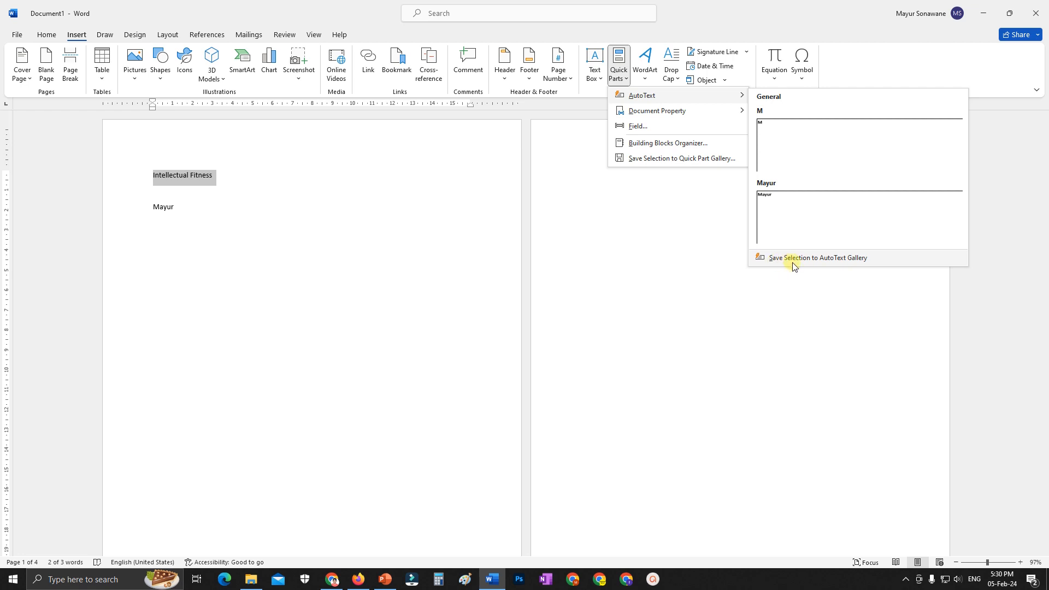
click(863, 262)
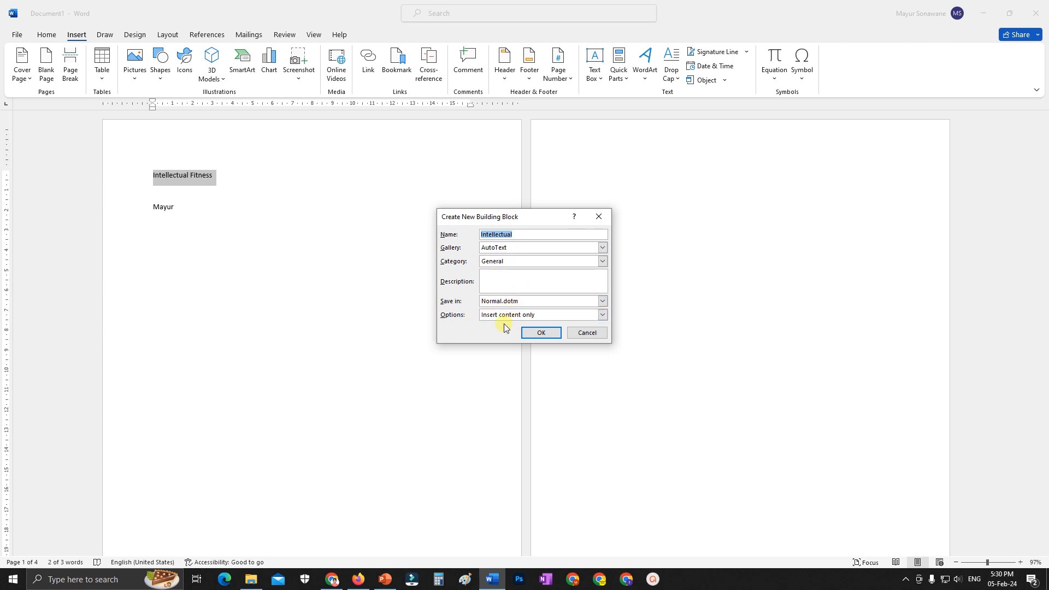
click(541, 333)
Insert the saved AutoText entry "Intellectual" on the empty line below "Intellectual Fitness"
click(243, 196)
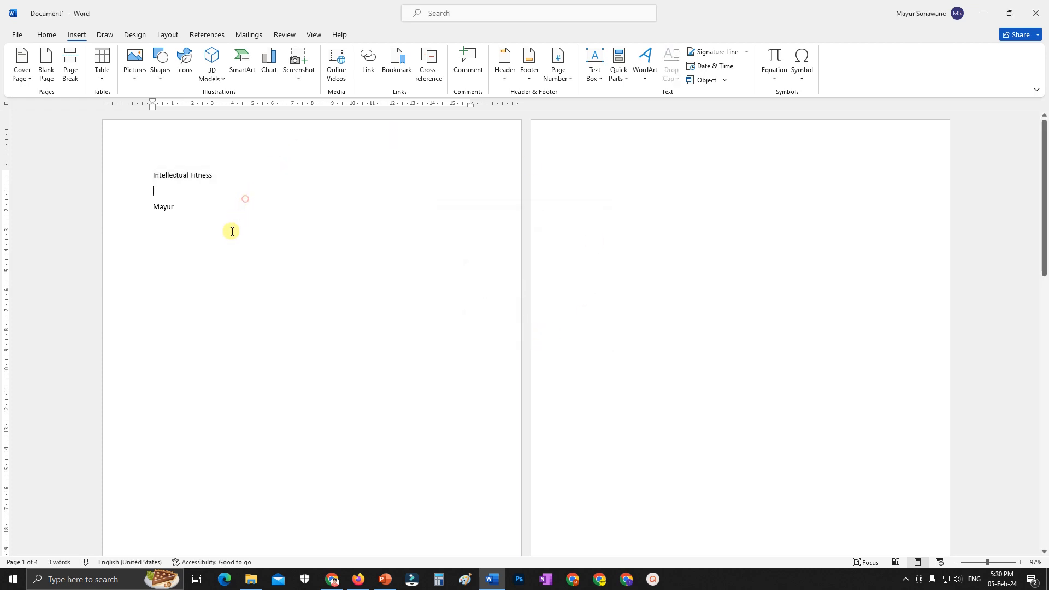
click(628, 81)
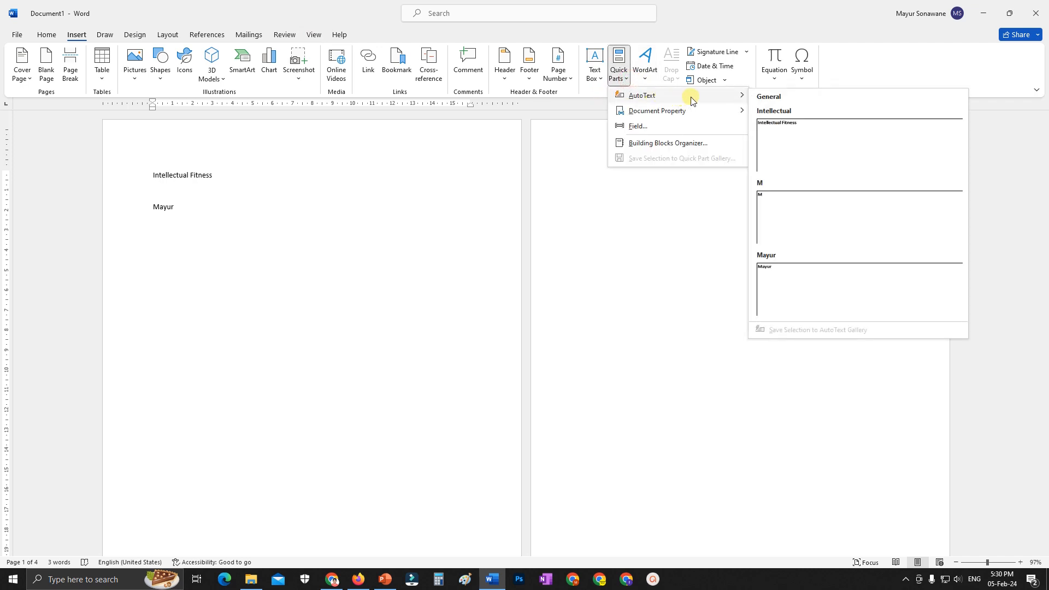
click(788, 141)
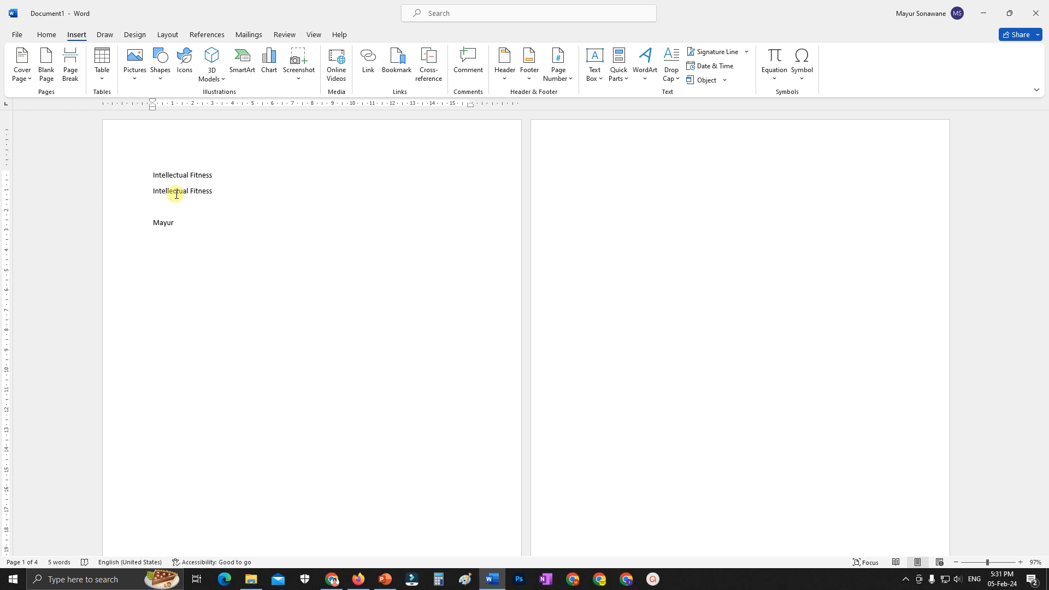
Delete all the text lines on page 1
click(176, 192)
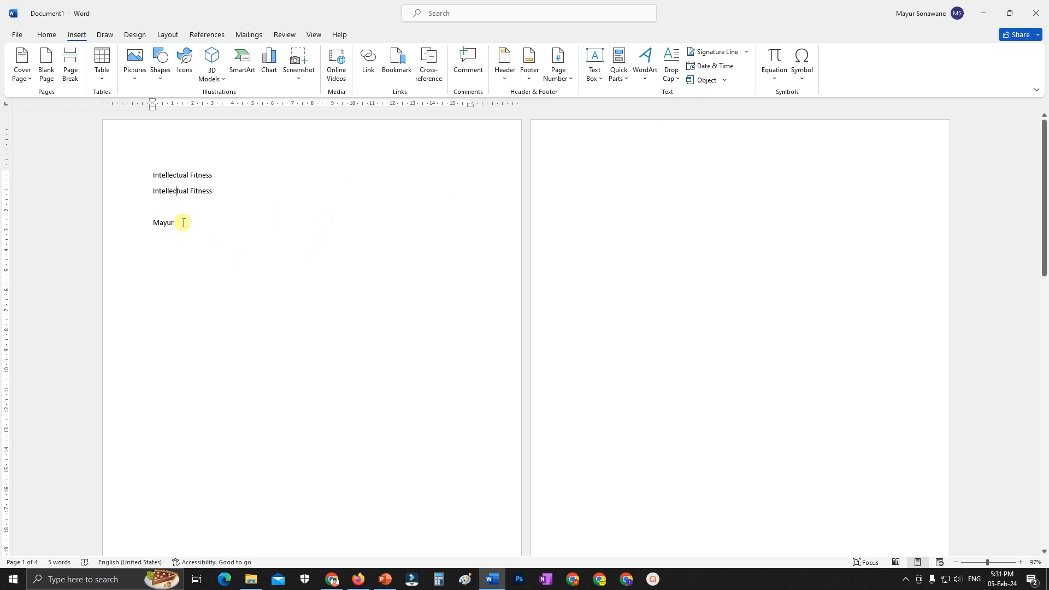
drag(182, 223, 141, 171)
key(Delete)
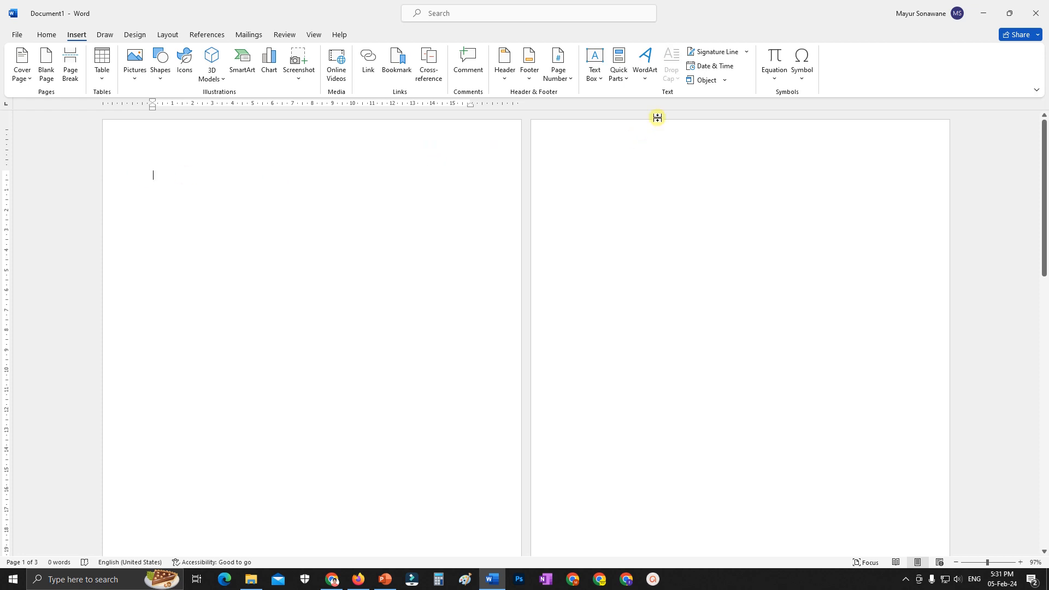
Insert the Author document property on page 1's first line and place the cursor two lines below it
click(624, 78)
mouse_move(717, 105)
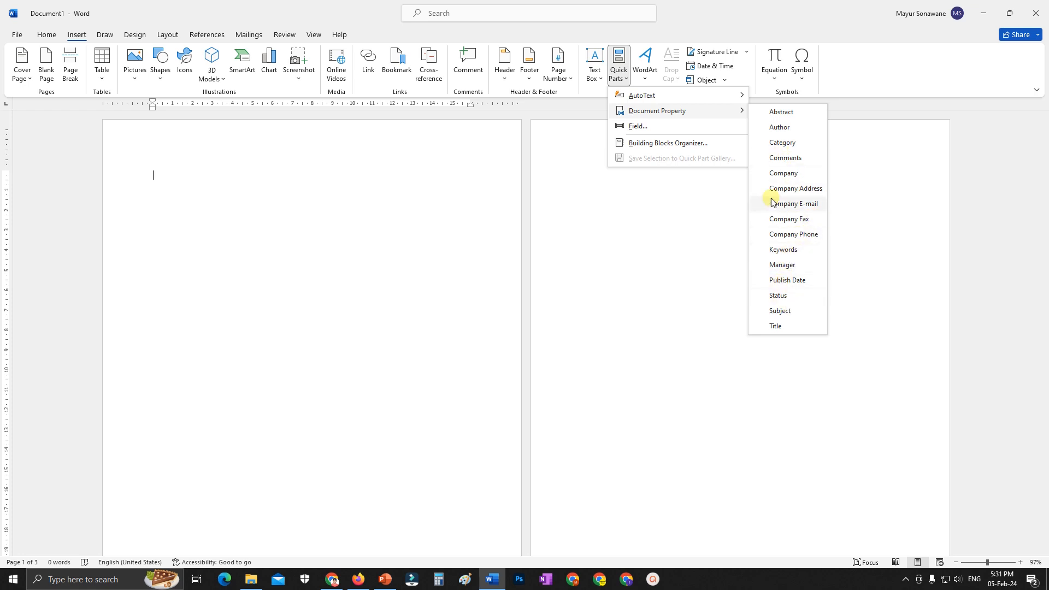
click(786, 127)
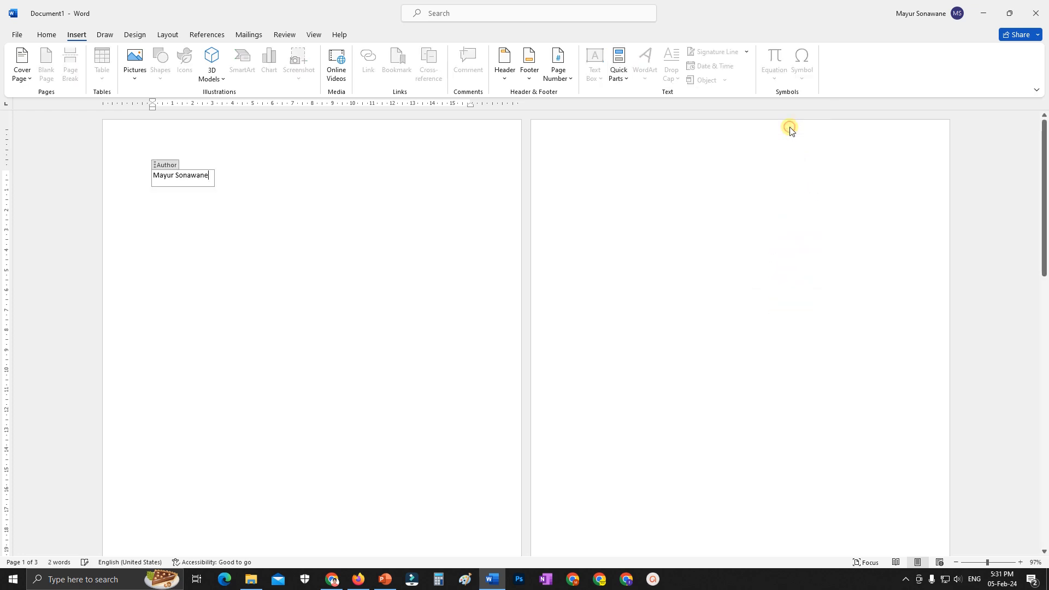
click(171, 220)
double_click(188, 177)
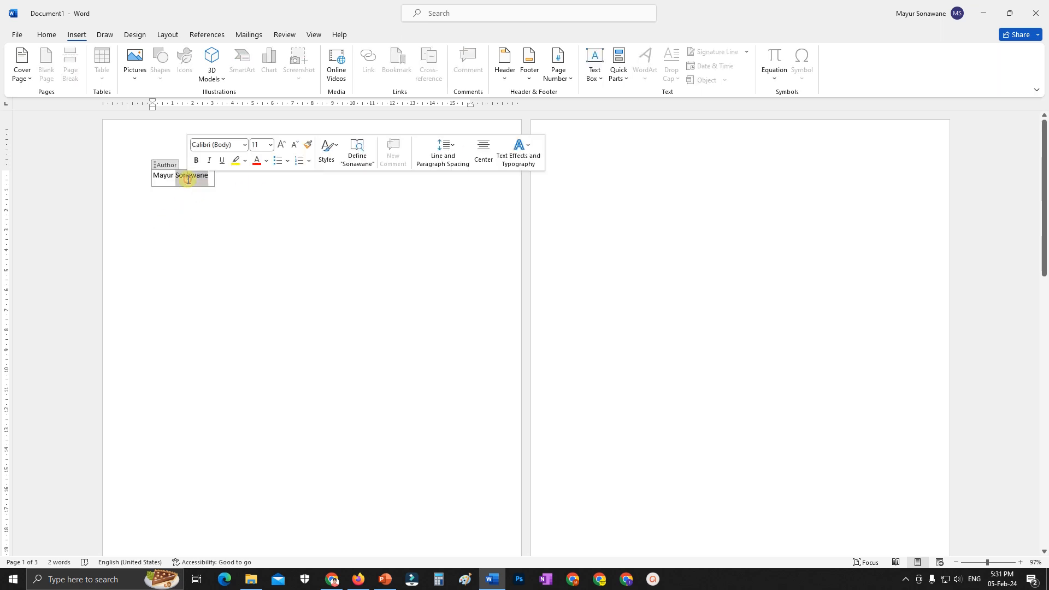
click(196, 213)
double_click(165, 177)
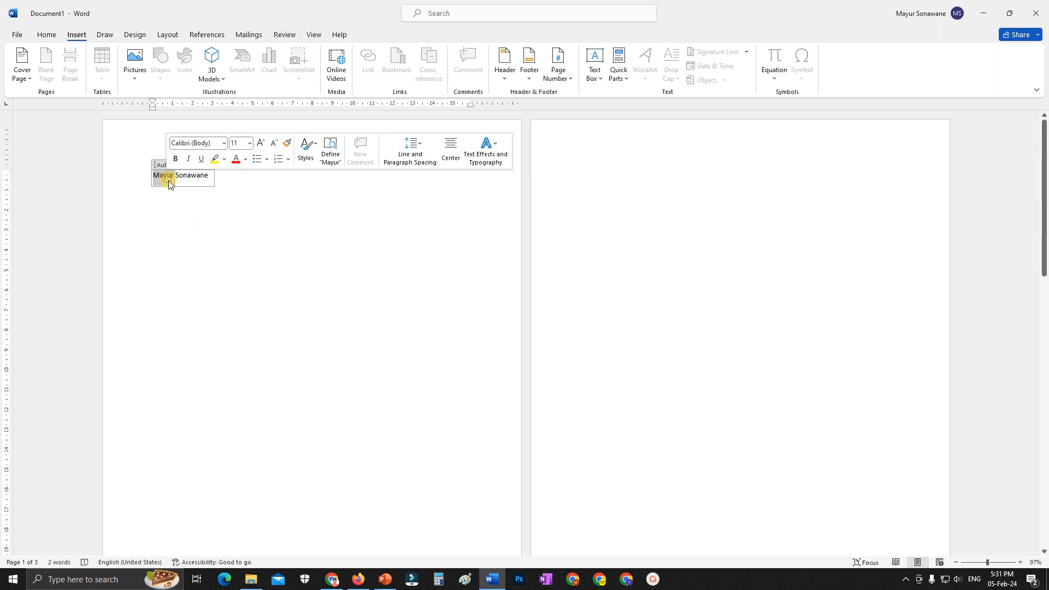
click(174, 205)
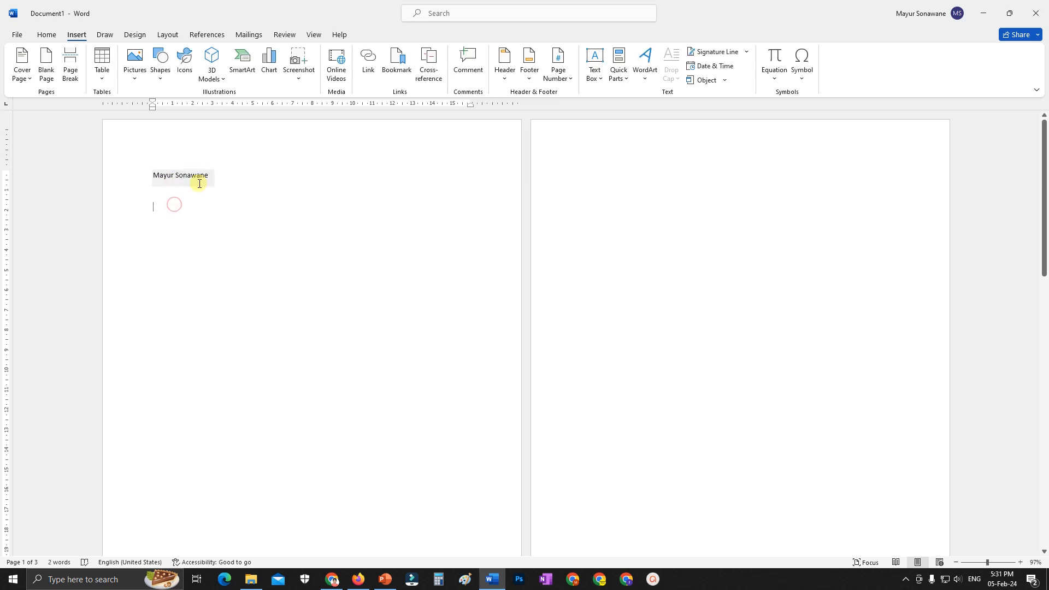
Insert the Category document property below the author and fill it in with "Book"
click(621, 79)
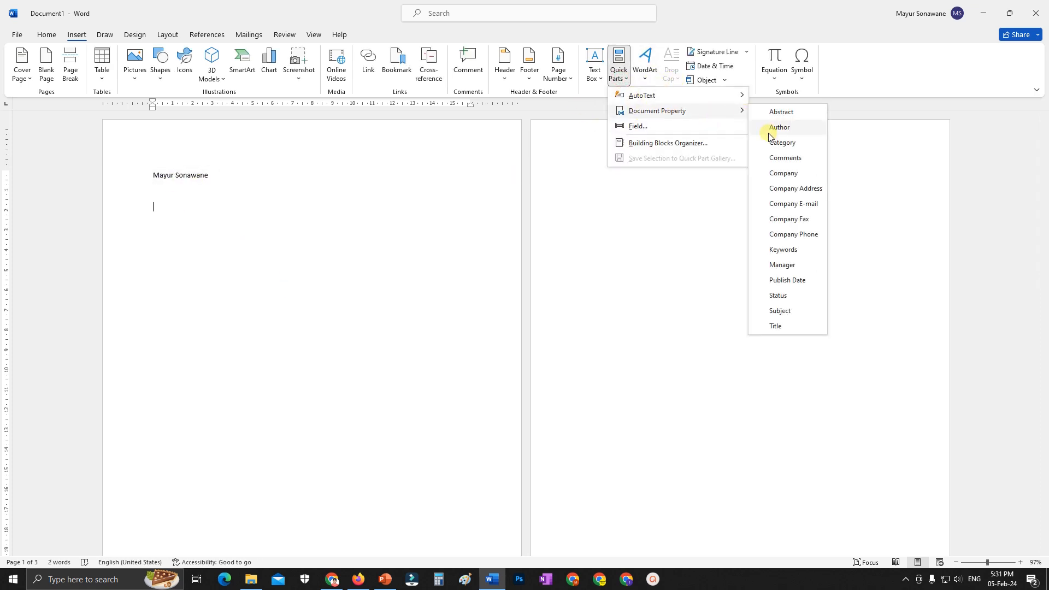
click(782, 142)
click(222, 236)
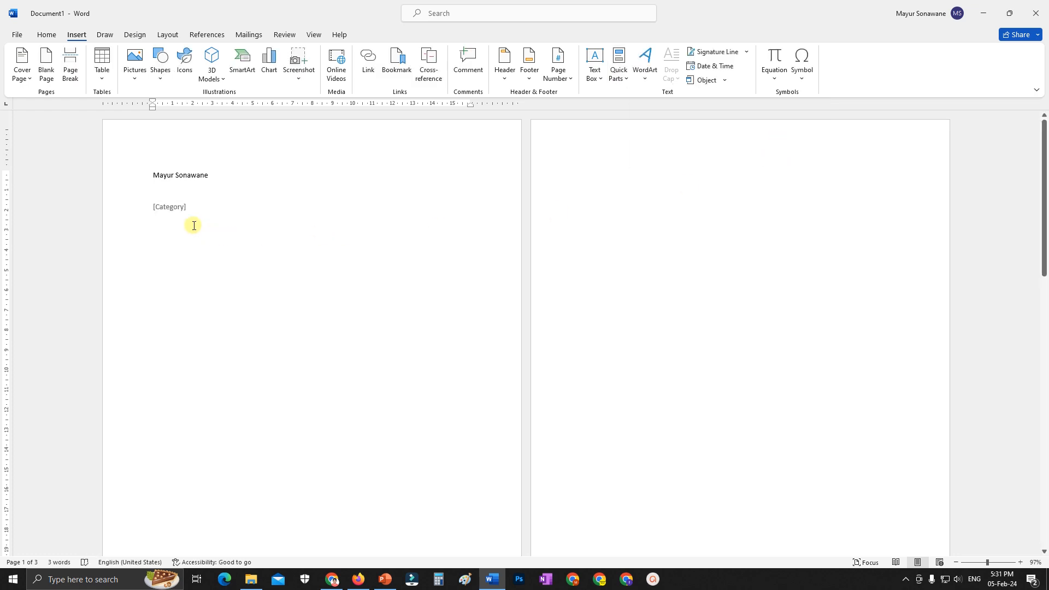
click(164, 209)
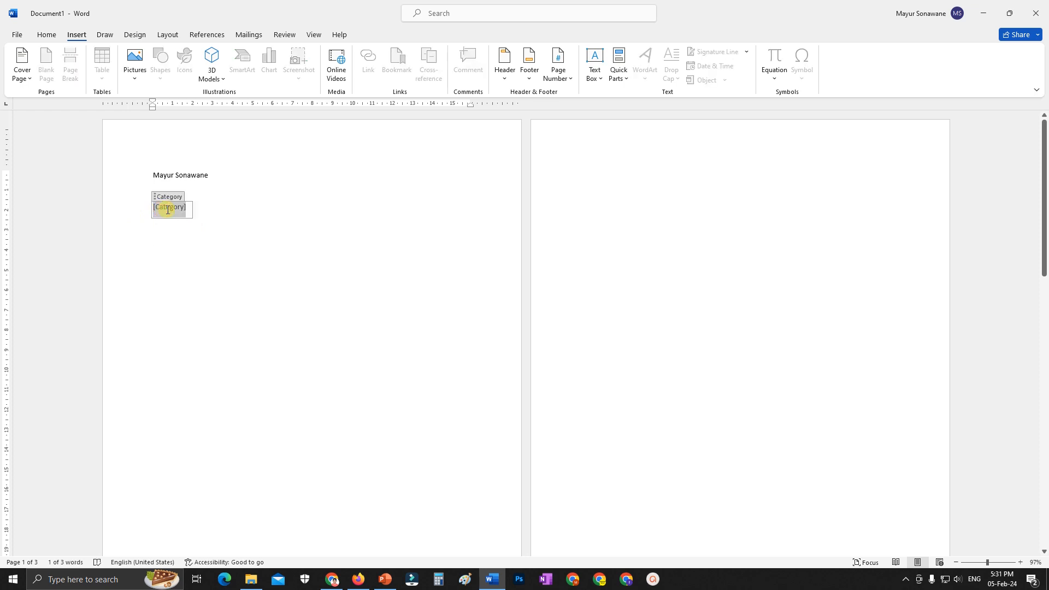
text(Book)
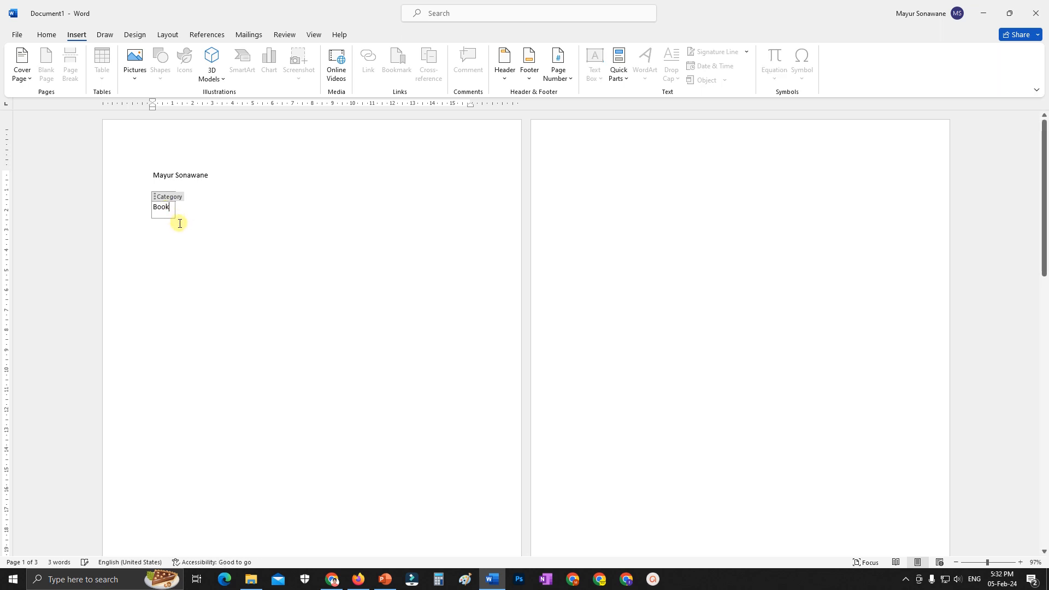
click(197, 247)
click(162, 208)
click(272, 261)
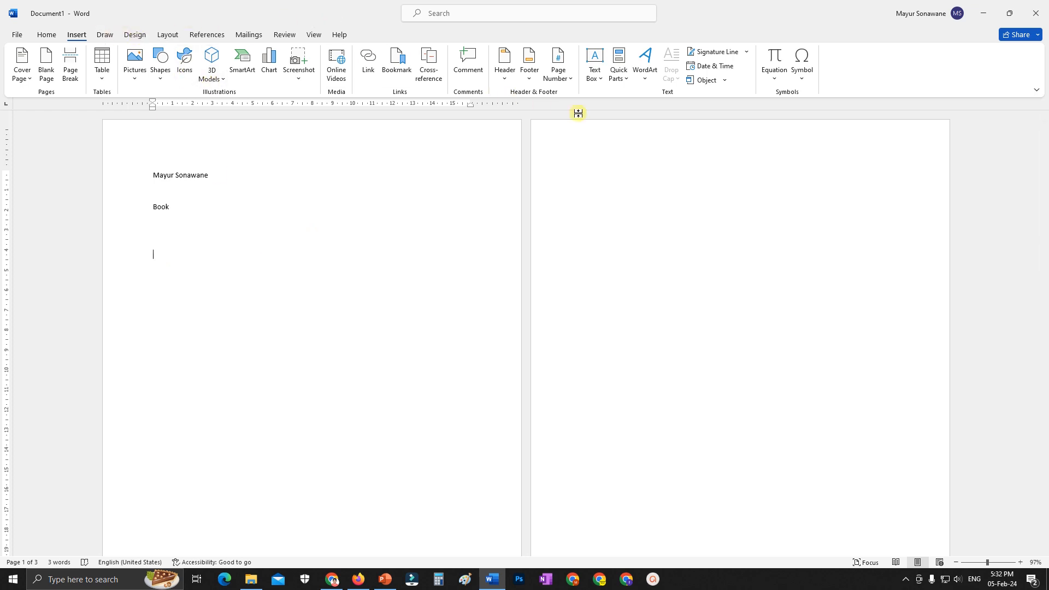
Insert the Company E-mail document property below the "Book" category and delete it again
click(626, 78)
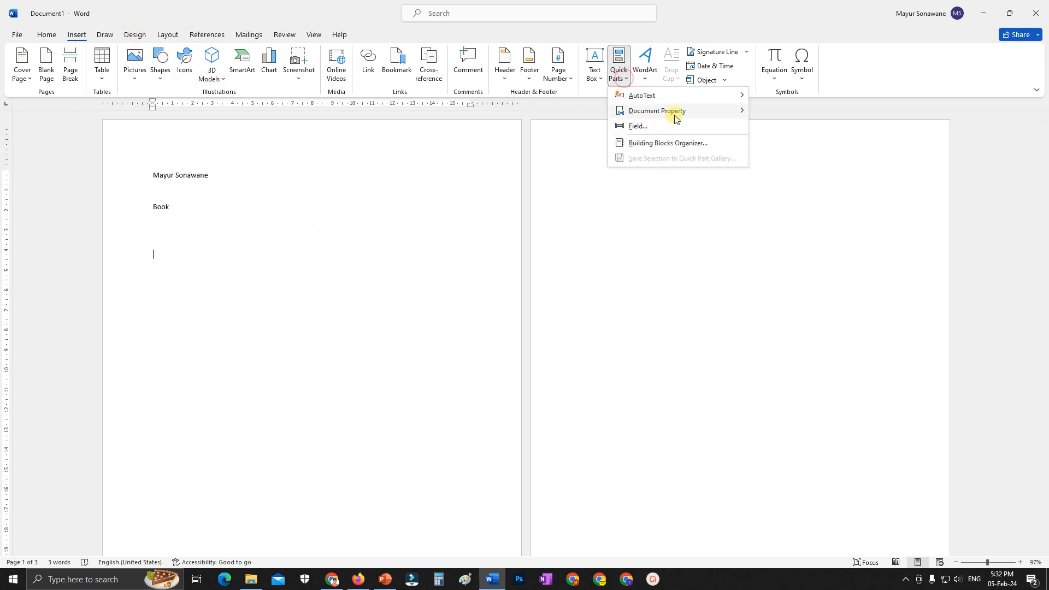
mouse_move(678, 118)
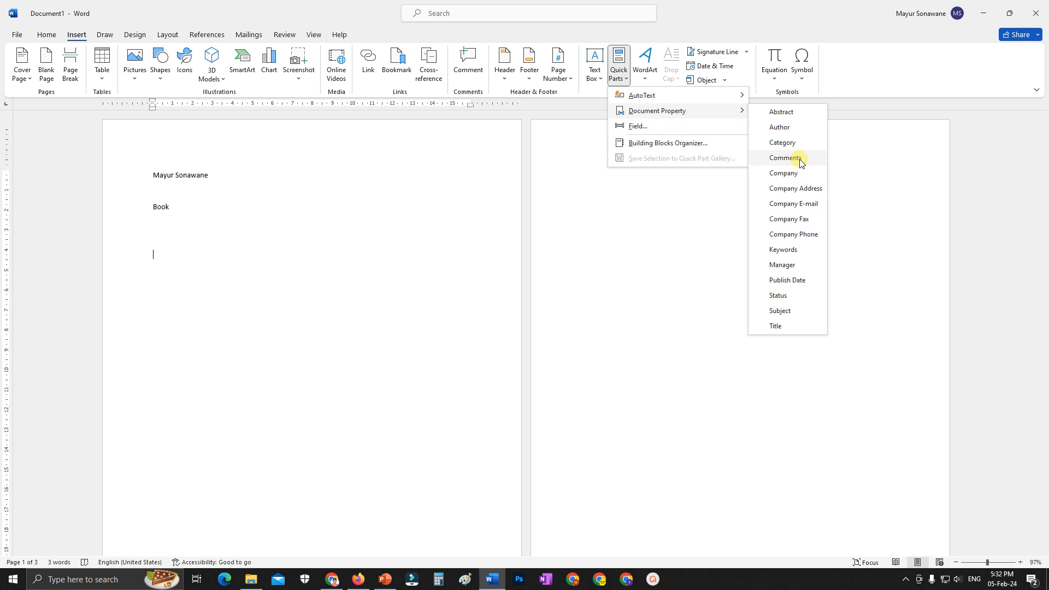
click(806, 204)
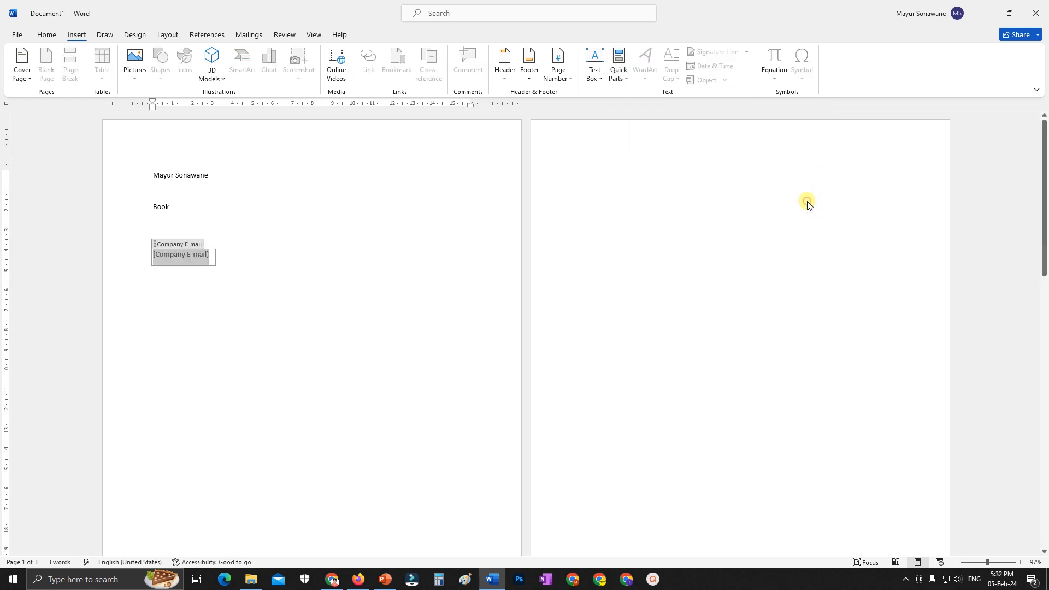
click(180, 245)
key(Delete)
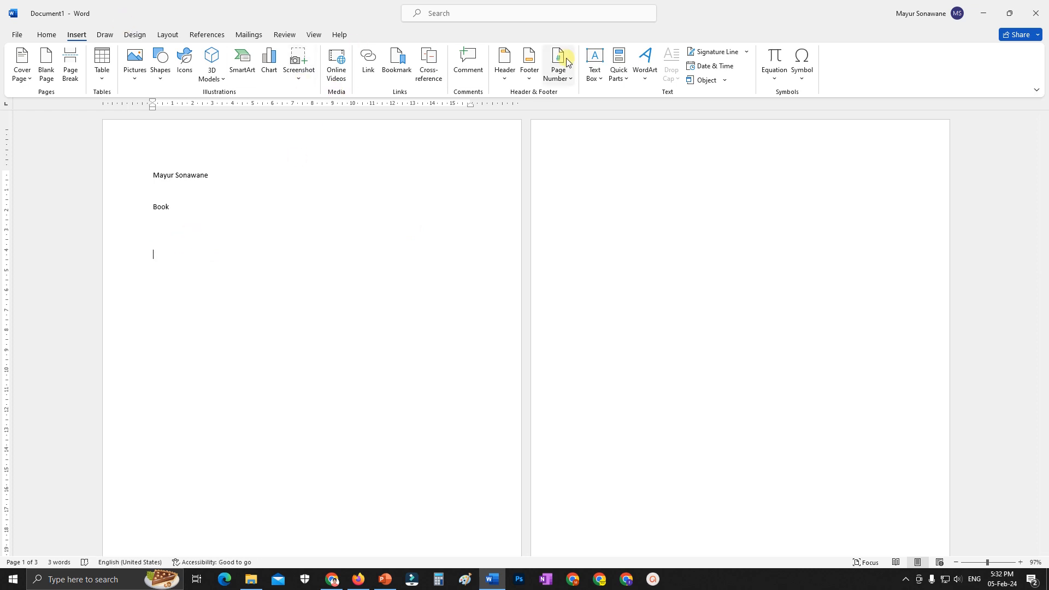
Insert the Title document property below the "Book" category and remove it again
click(619, 71)
mouse_move(740, 111)
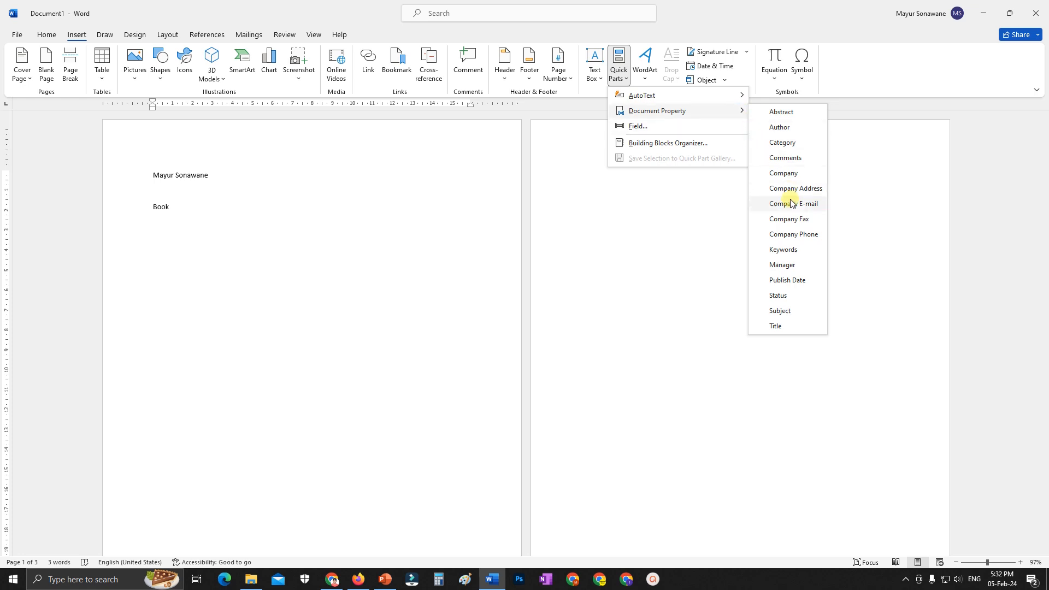
click(789, 328)
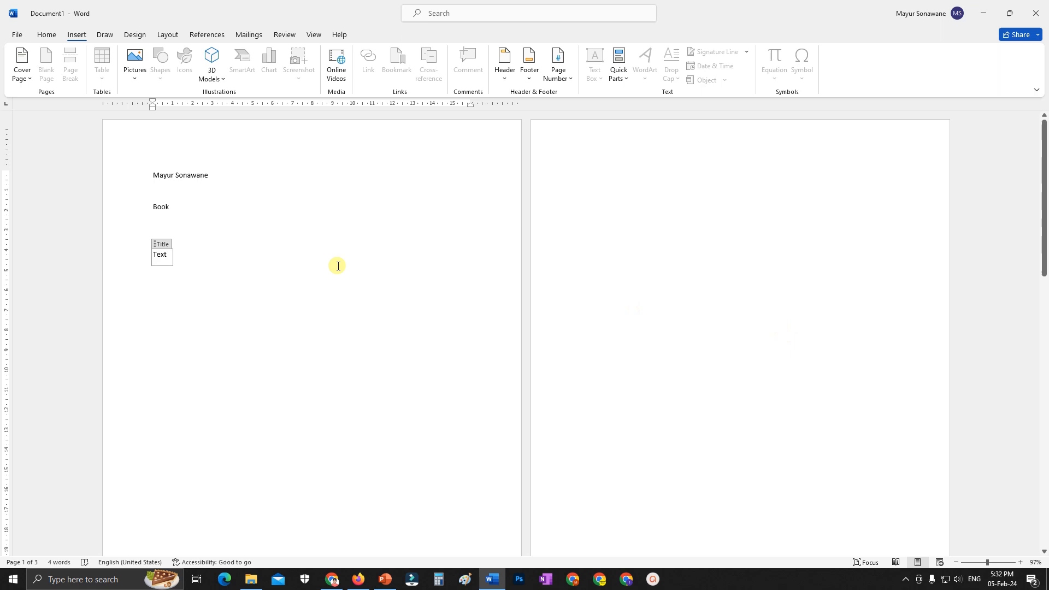
click(161, 250)
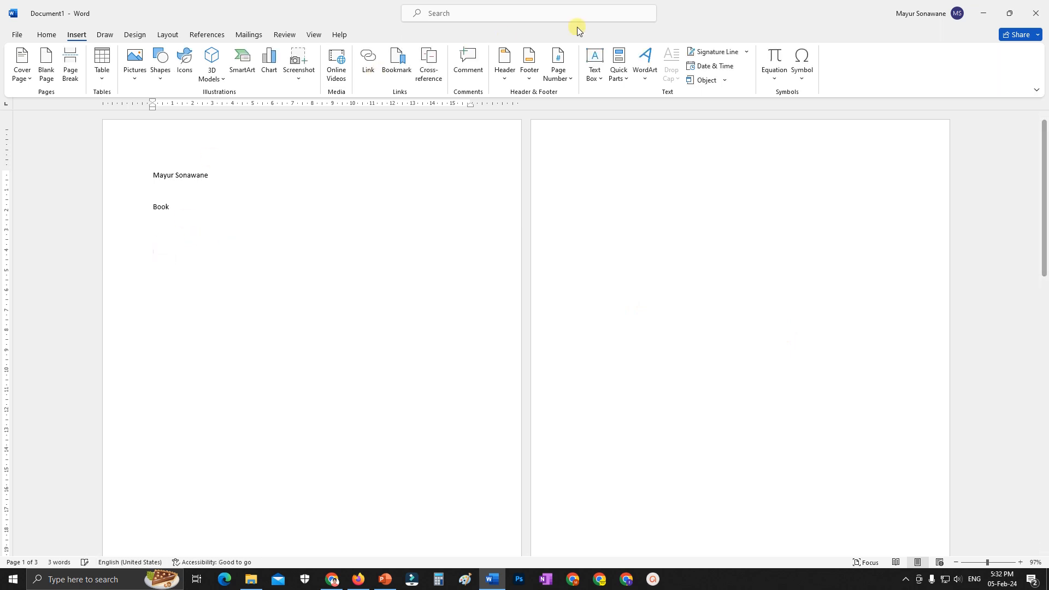
Insert the Publish Date document property below the "Book" category and set its date to 5 February 2024
click(625, 82)
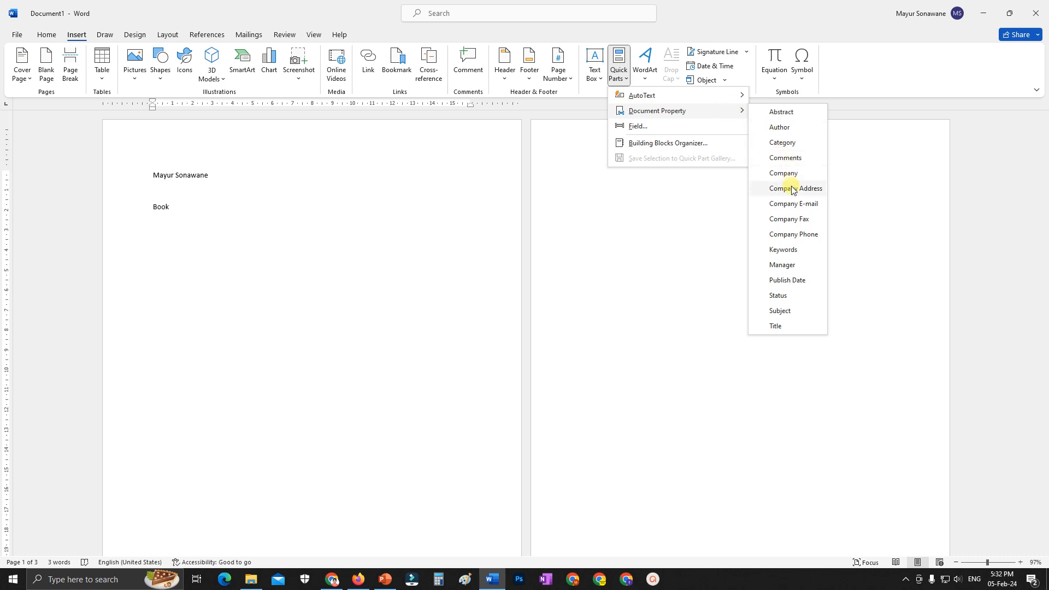
click(802, 285)
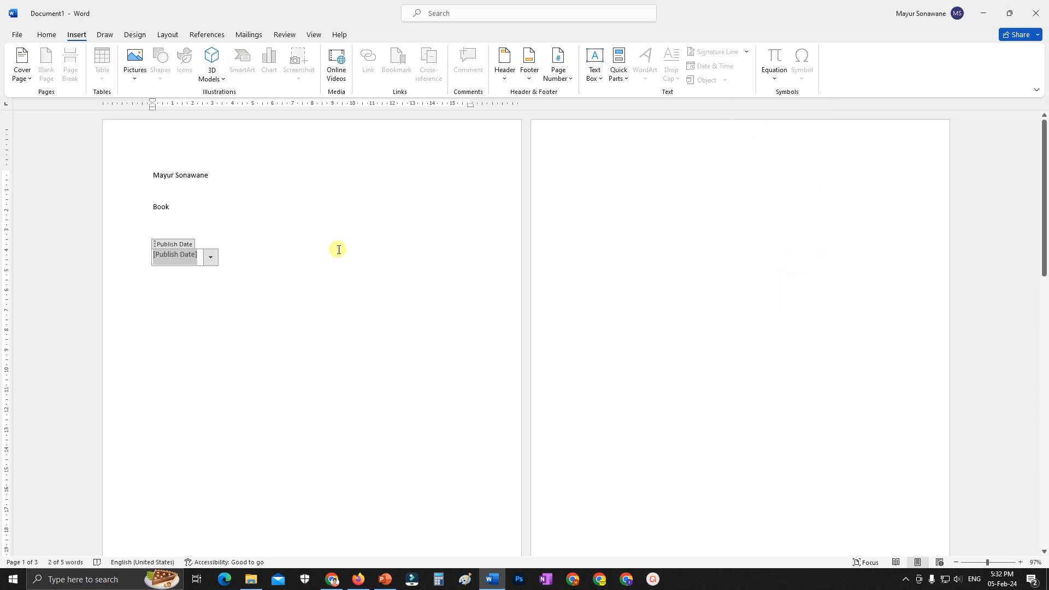
click(207, 257)
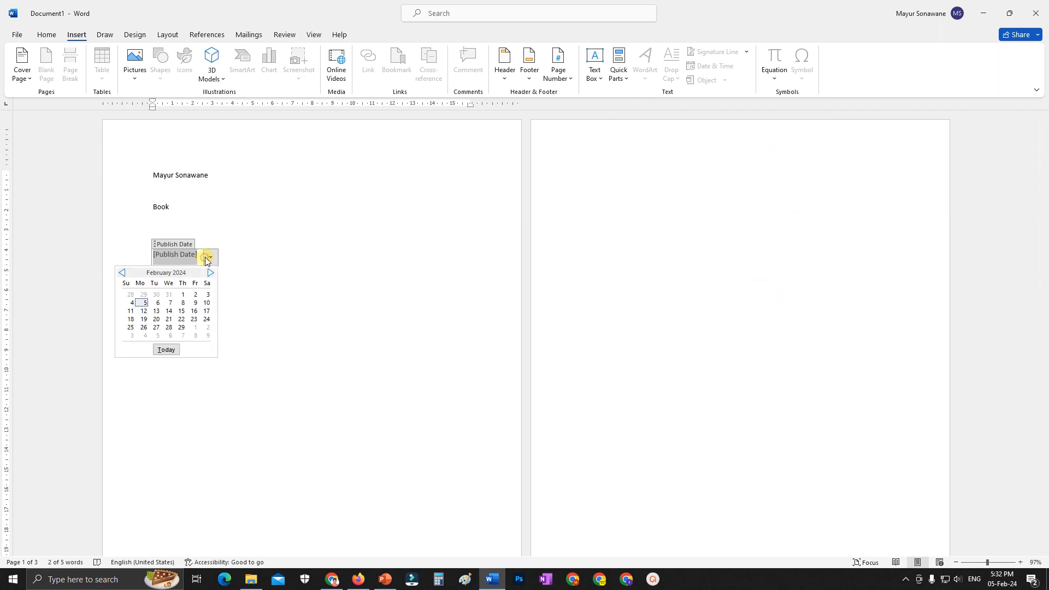
click(142, 304)
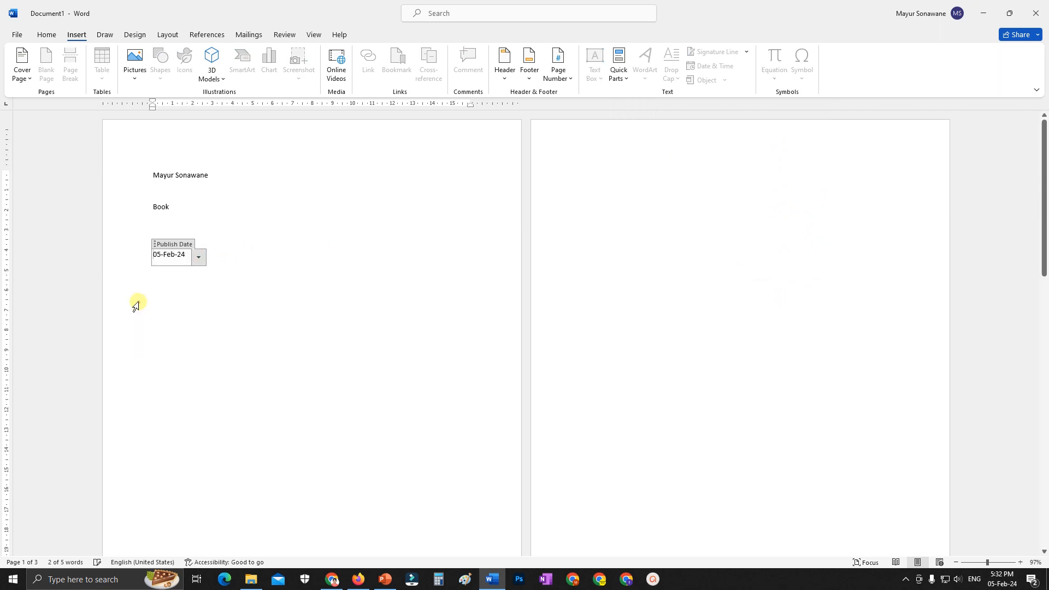
click(246, 309)
Delete the Publish Date, Category and Author property fields from page 1
click(173, 254)
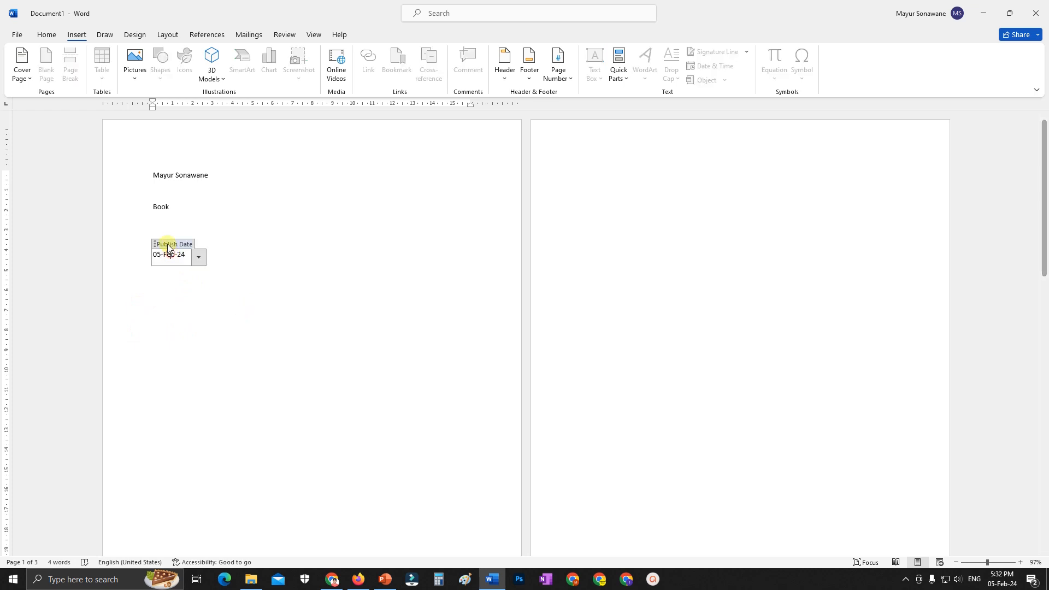
click(169, 242)
key(Delete)
click(169, 206)
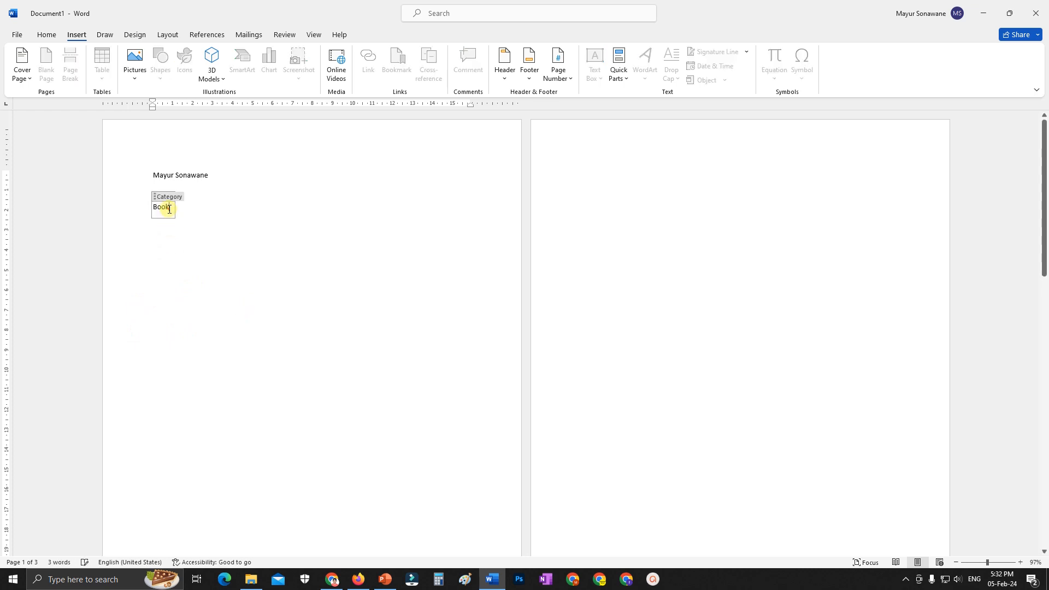
click(168, 198)
key(Delete)
click(179, 176)
click(165, 164)
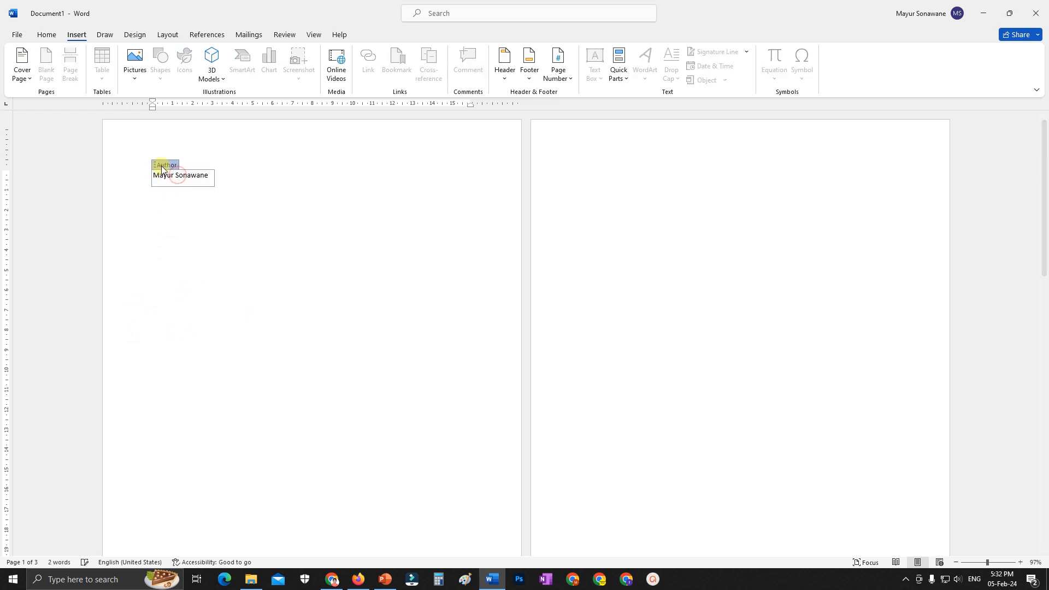
key(Delete)
Insert a CreateDate field from the Date and Time category on page 1, using the "Monday, February 5, 2024" format
click(619, 79)
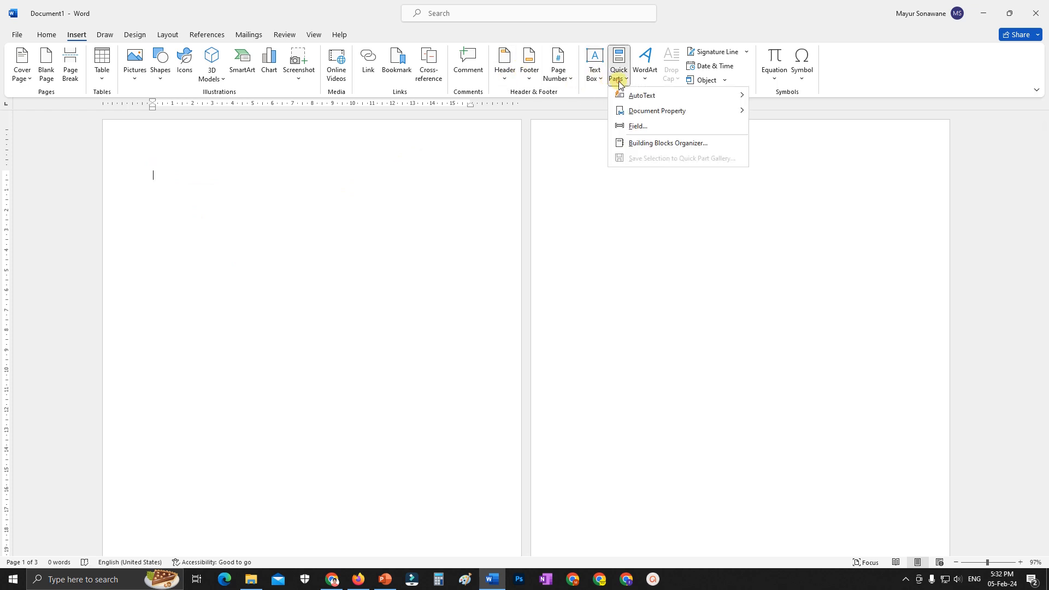
click(687, 127)
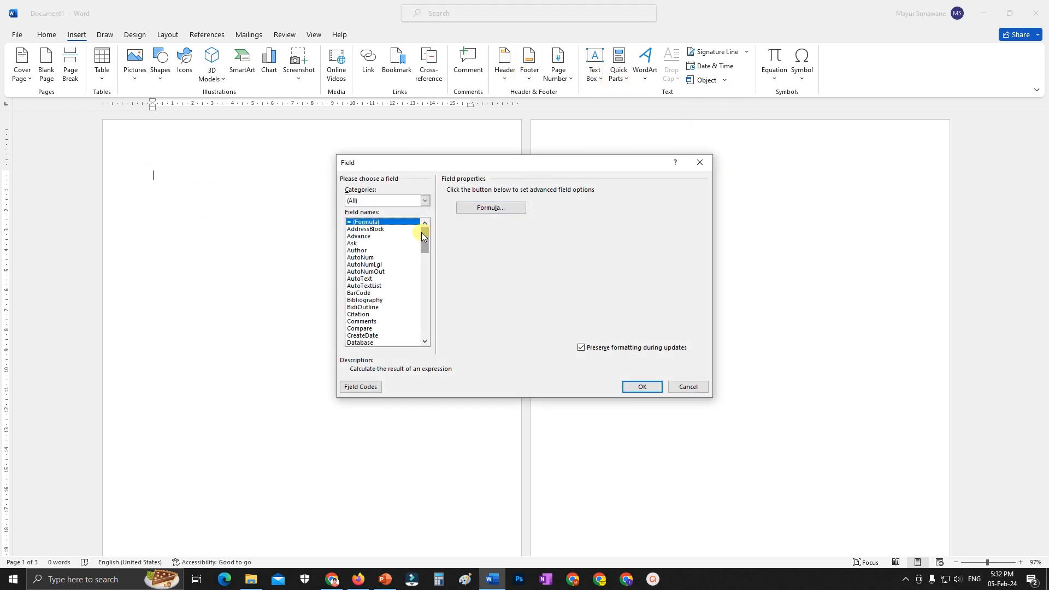
click(425, 201)
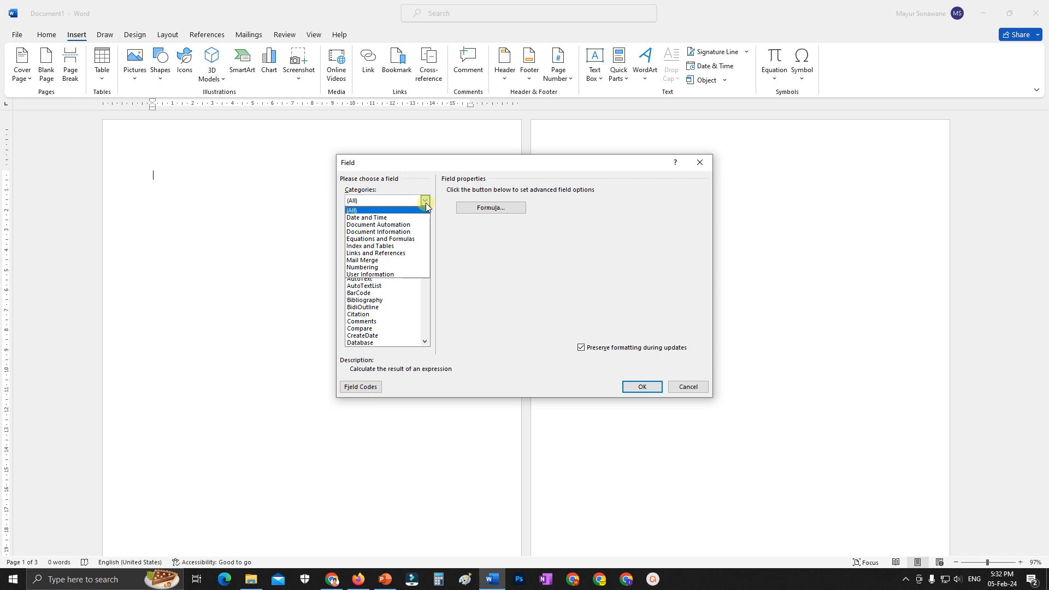
click(405, 218)
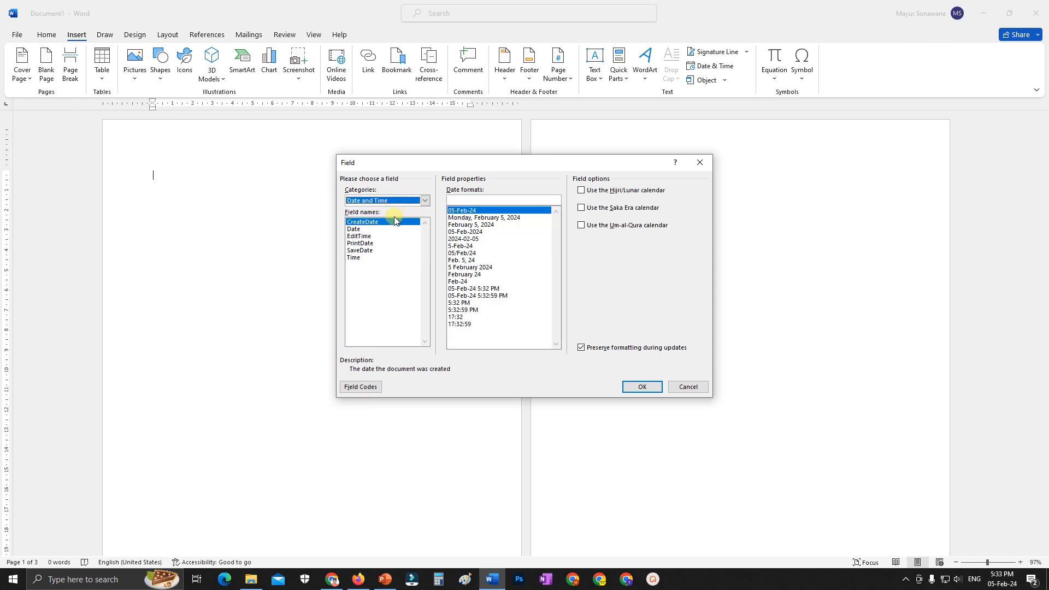
click(456, 219)
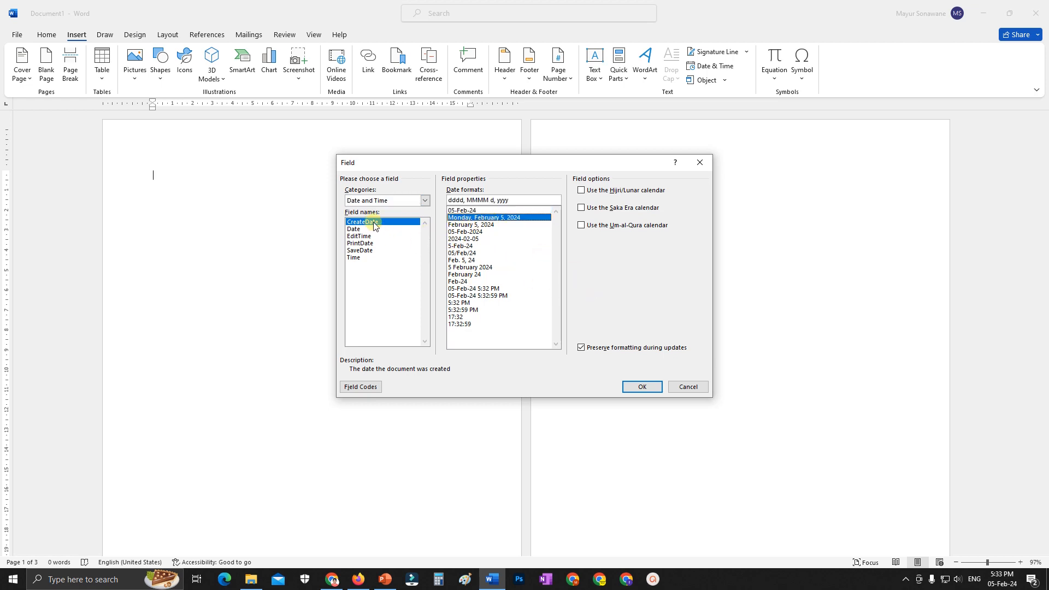
click(640, 384)
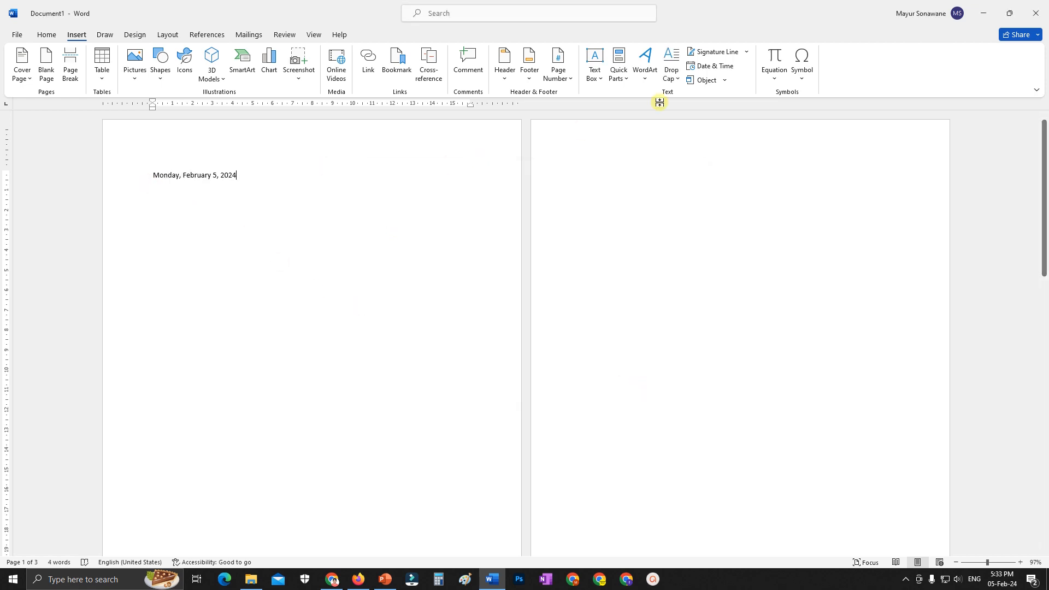
Open the Field dialog and examine the fields in the Document Automation category, including GoToButton
click(622, 81)
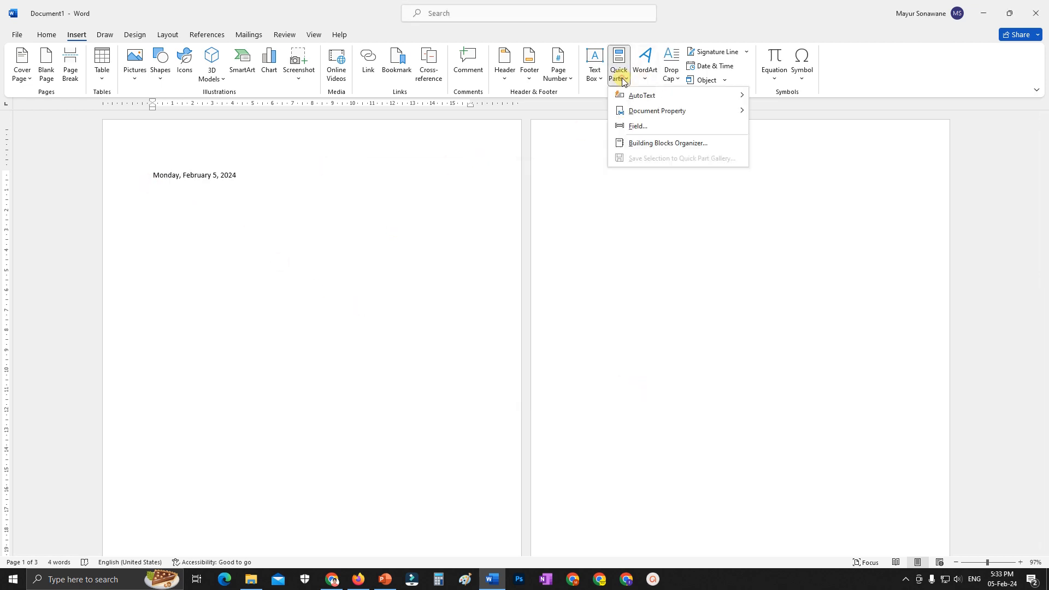
click(658, 127)
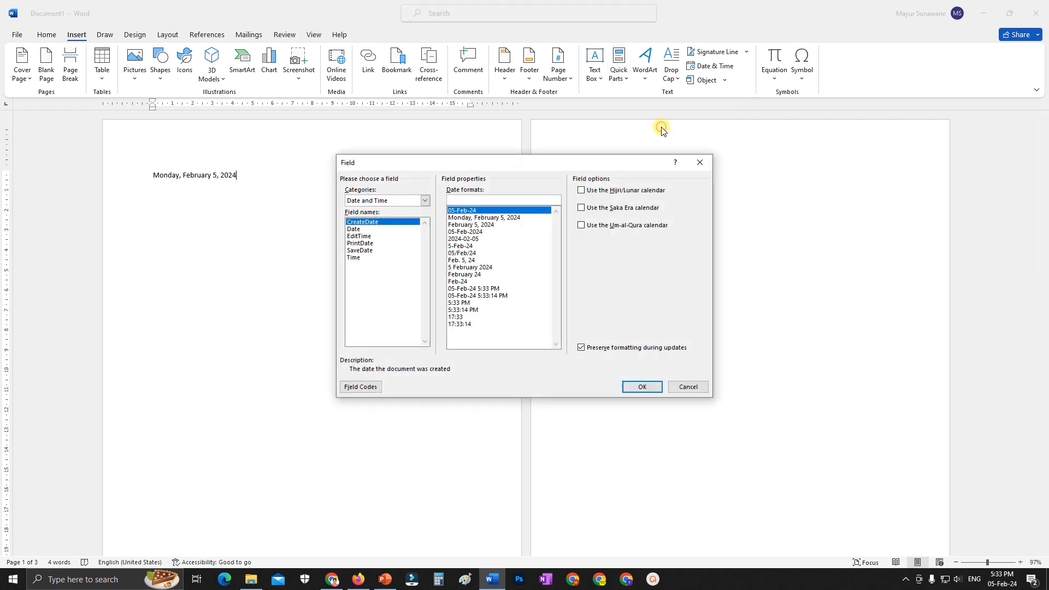
click(425, 201)
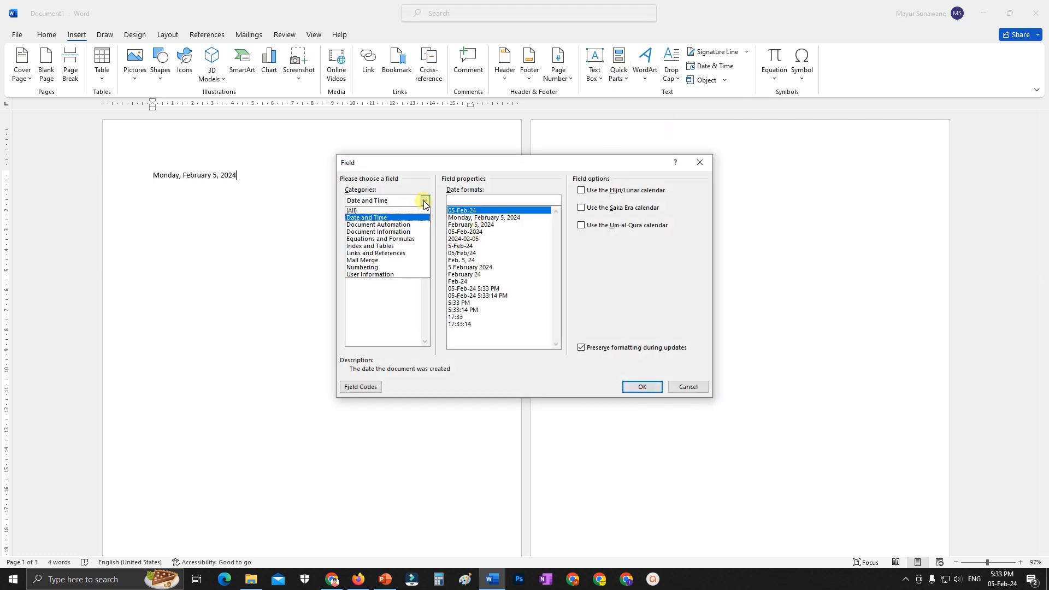
click(402, 224)
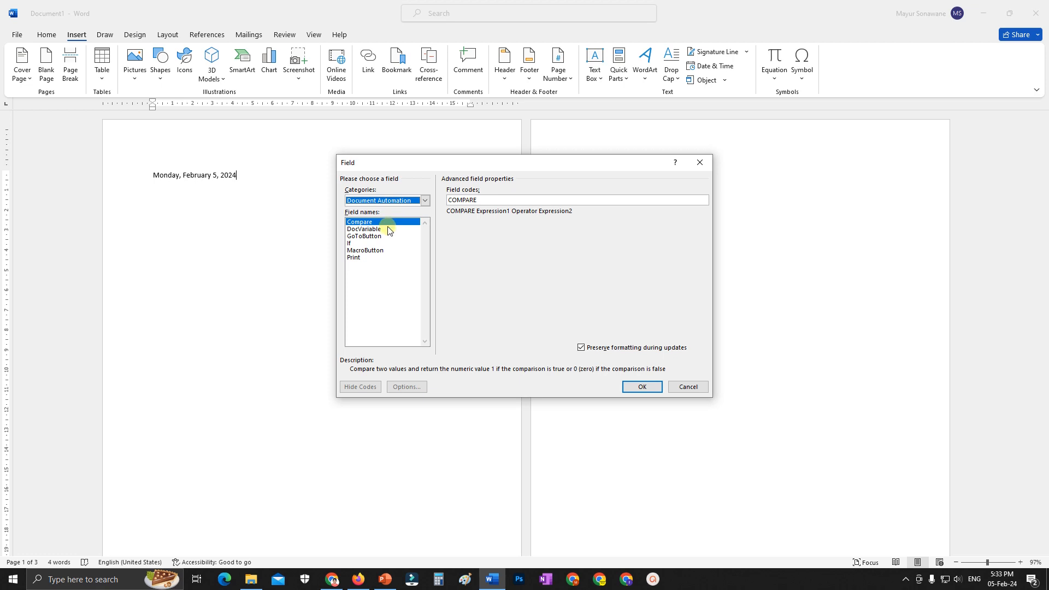
click(381, 237)
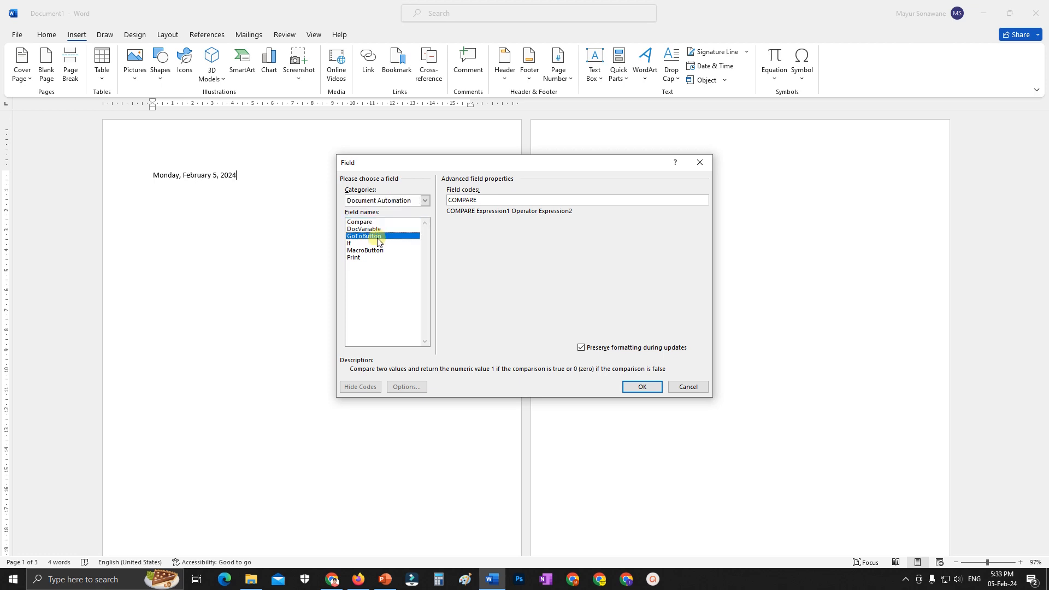
Insert an Author field in Title case format after the date on page 1, separated from it by a space
click(426, 200)
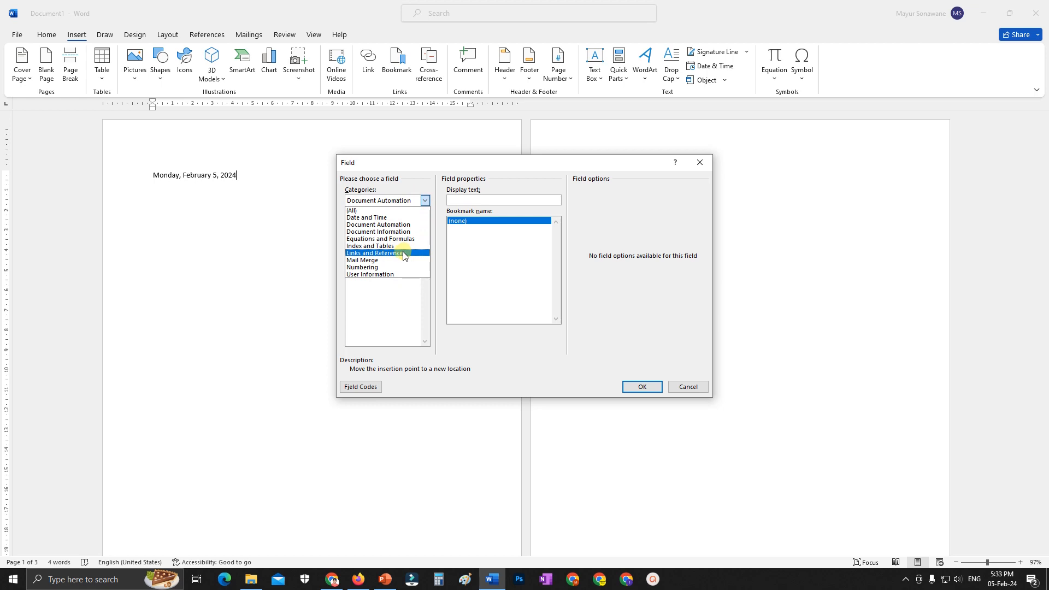
click(383, 201)
click(383, 201)
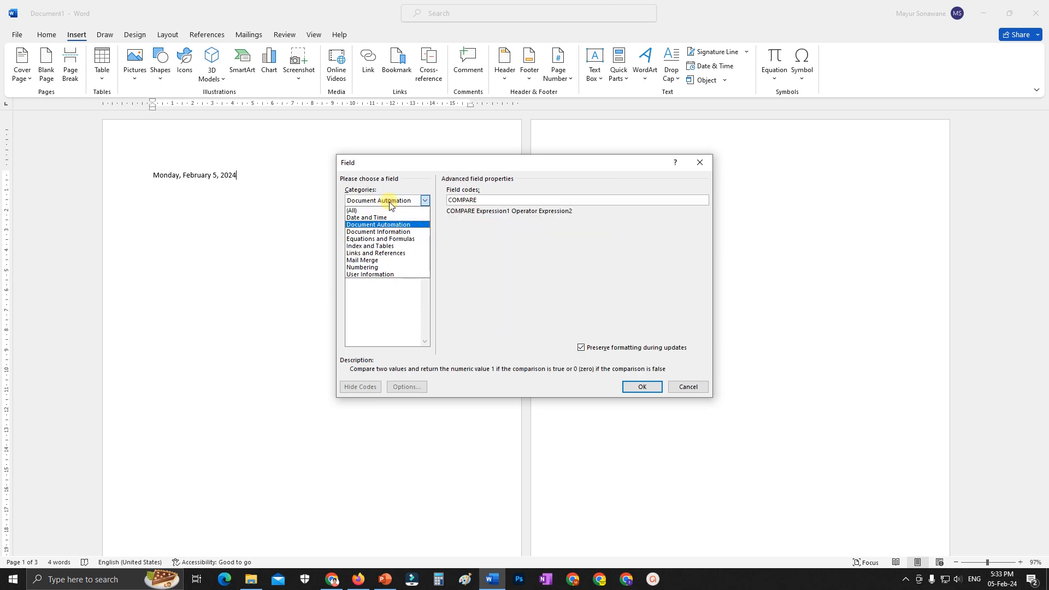
click(381, 208)
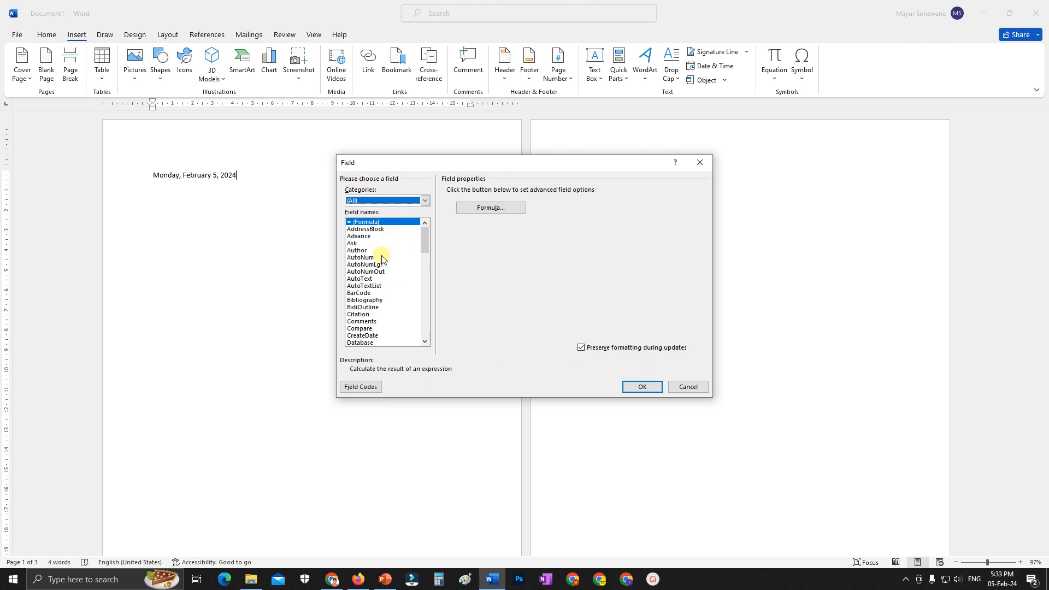
click(361, 251)
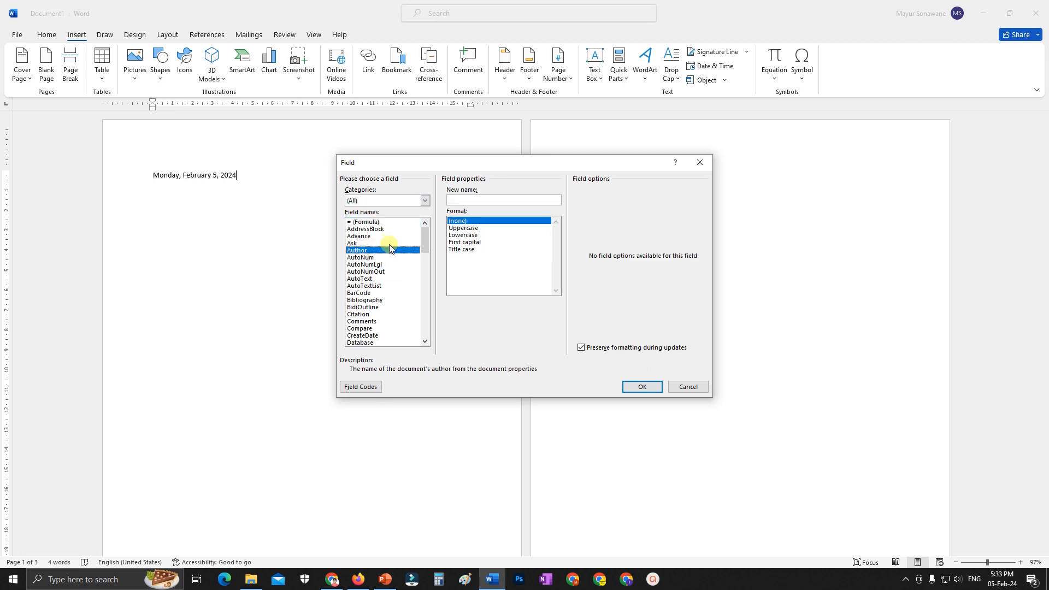
click(469, 250)
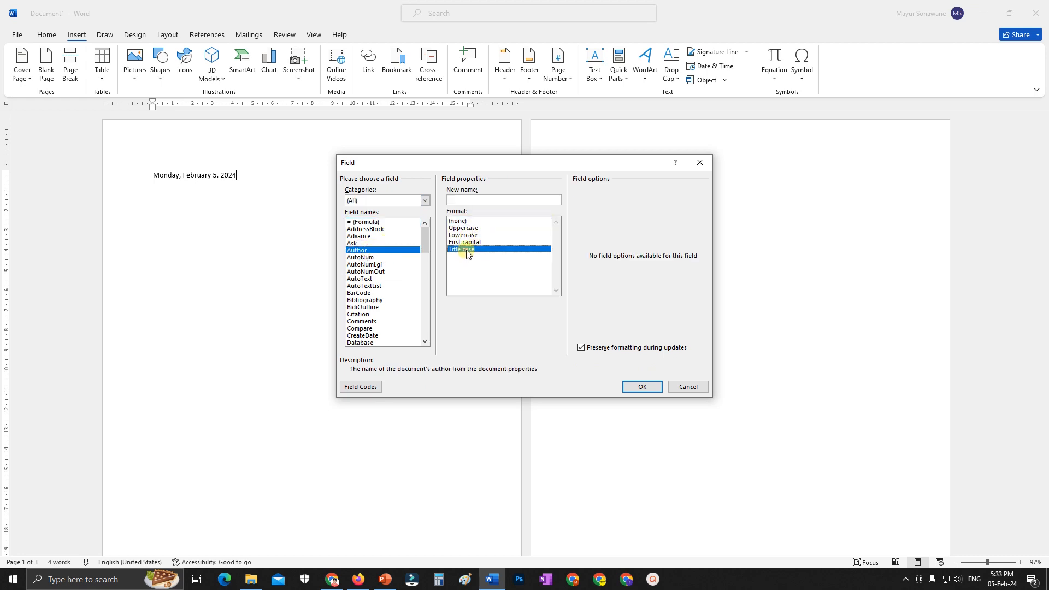
click(645, 386)
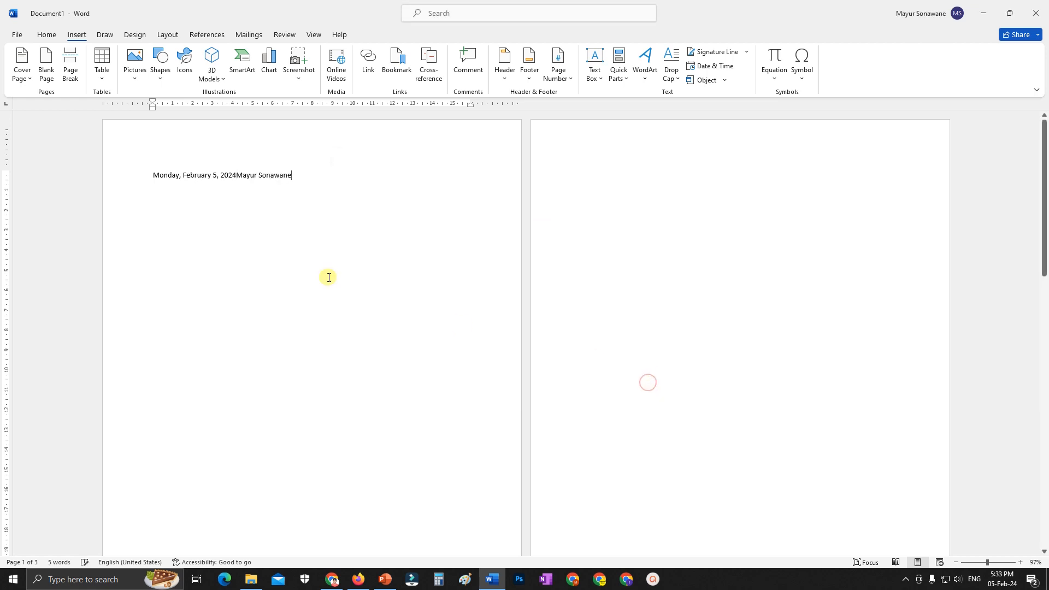
click(237, 177)
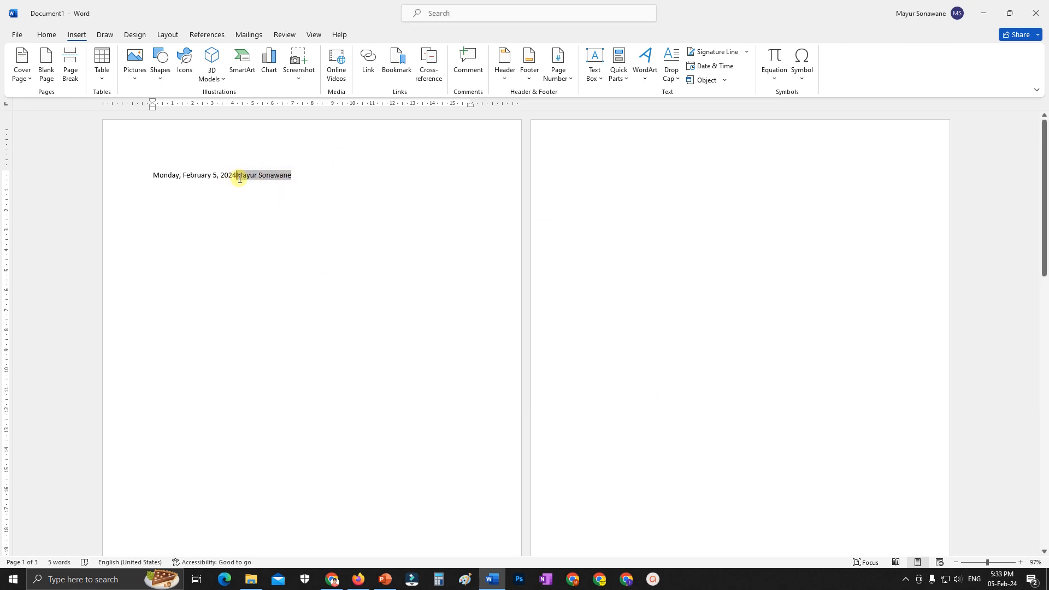
Look through the full list of available fields and the Formula field's settings without inserting anything
click(625, 82)
click(646, 125)
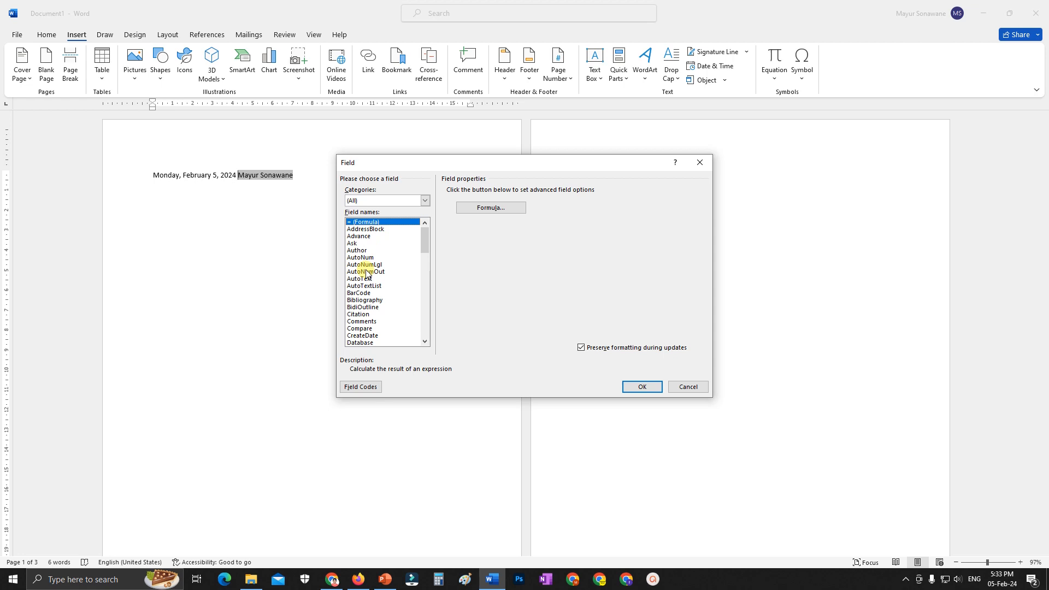
scroll(367, 271, down, 6)
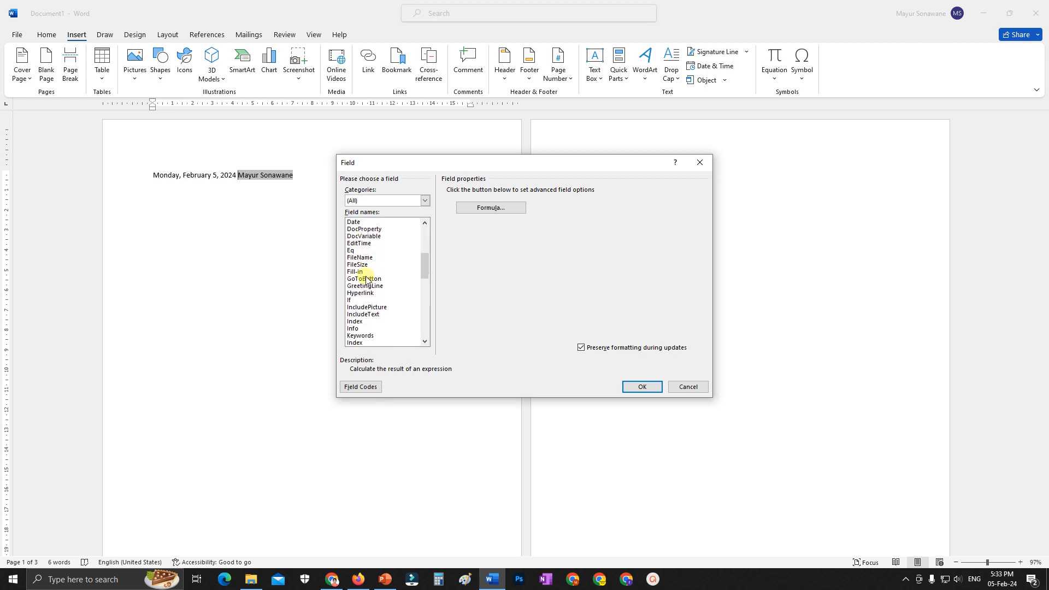
scroll(366, 279, down, 1)
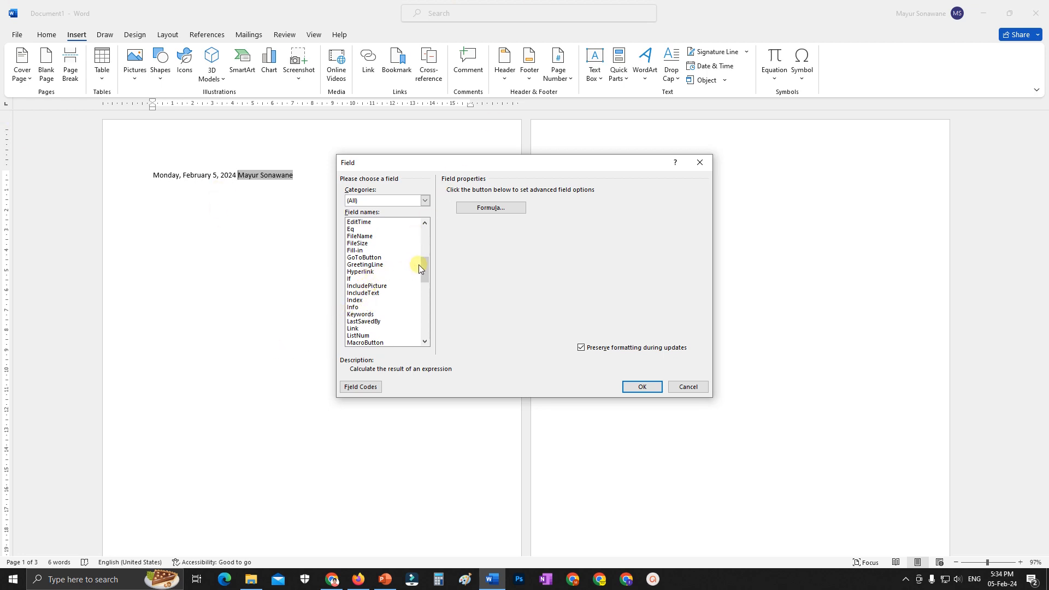
drag(419, 268, 426, 295)
click(461, 207)
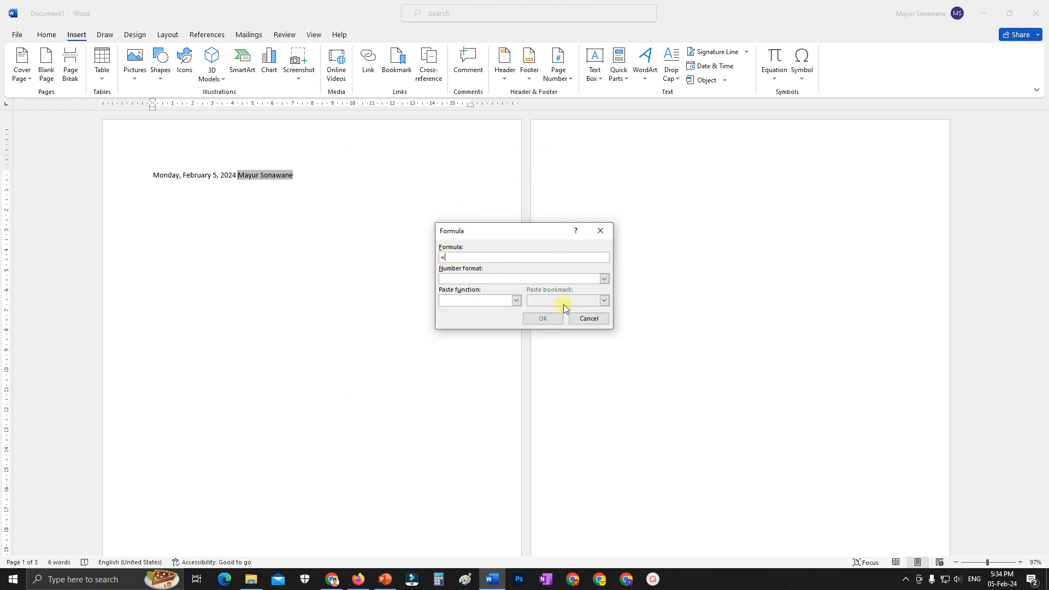
click(589, 319)
Look through the available cover pages, equations, footers and headers in the Building Blocks Organizer, then close it
click(619, 78)
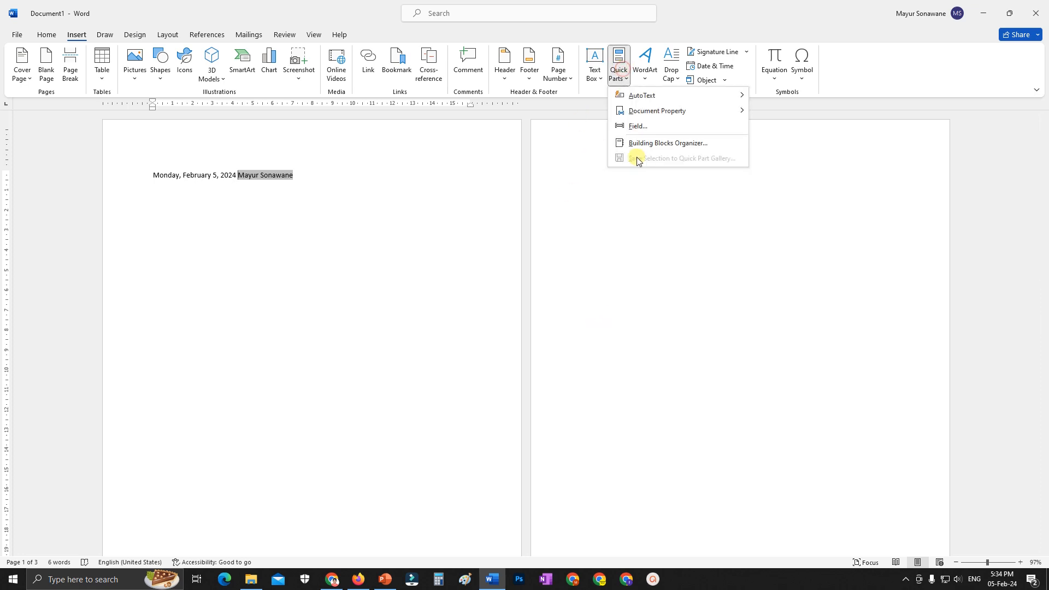
click(653, 142)
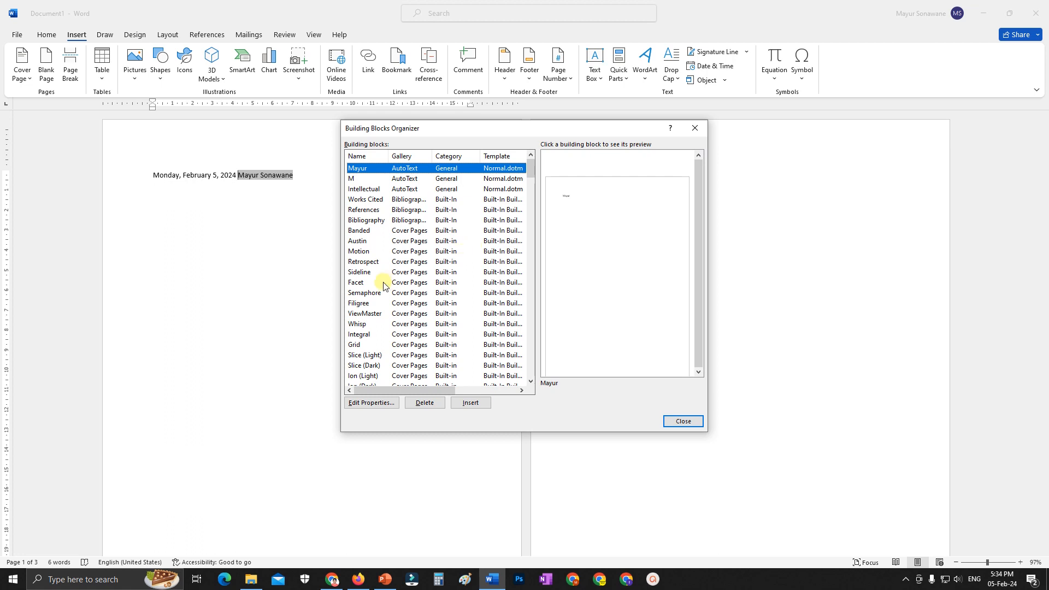
scroll(400, 327, down, 3)
scroll(399, 327, down, 5)
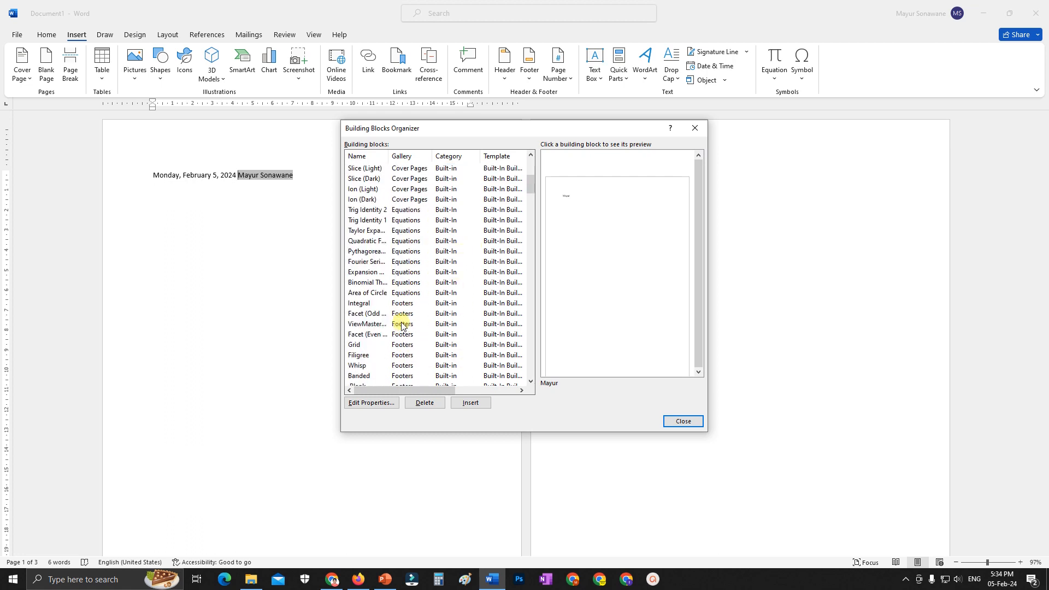
scroll(403, 325, down, 3)
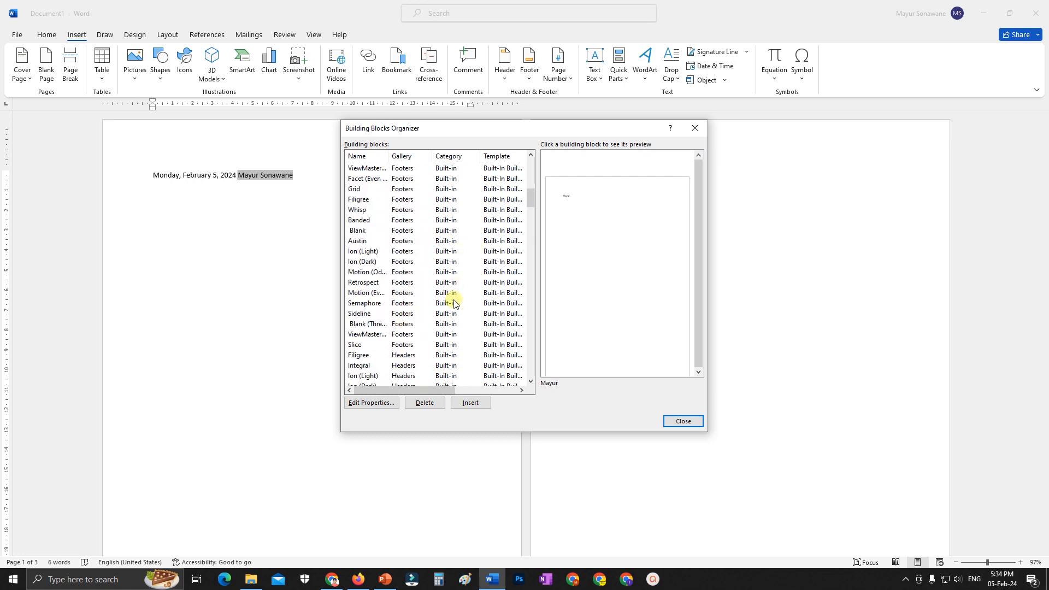
drag(530, 204, 529, 168)
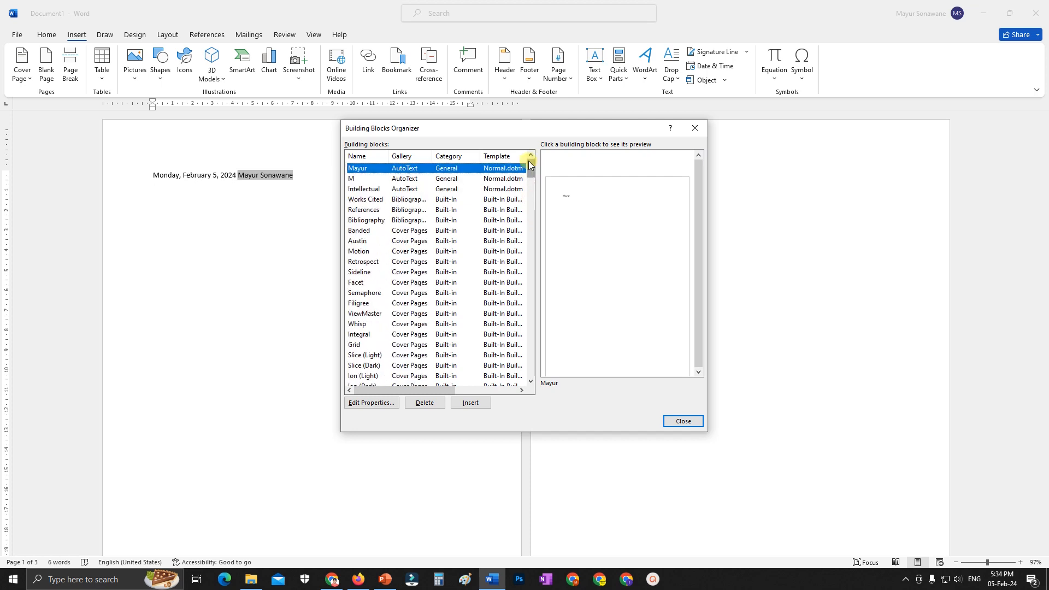
drag(530, 165, 560, 366)
click(683, 422)
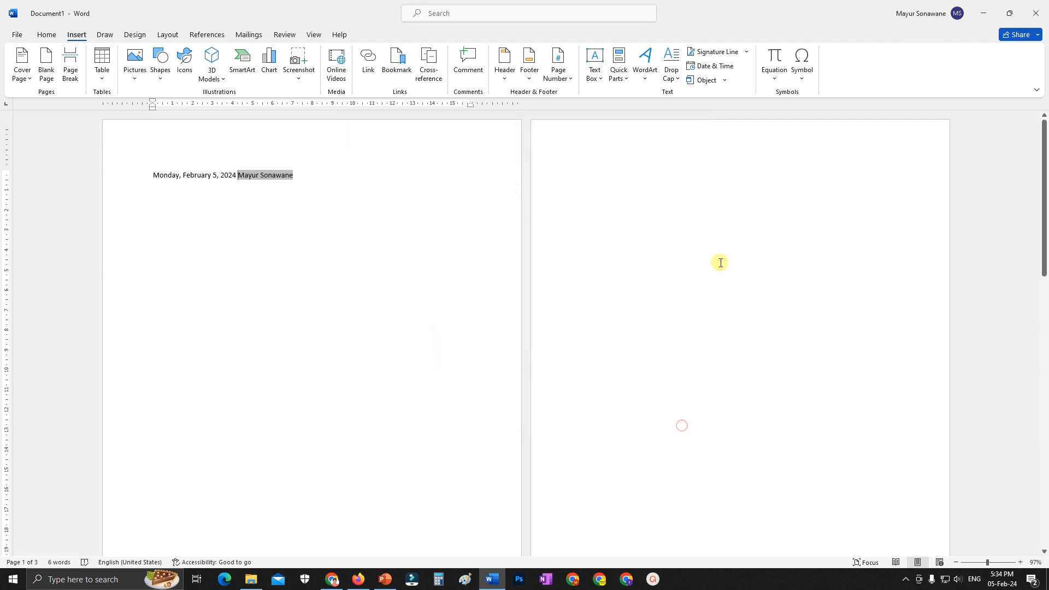
click(623, 79)
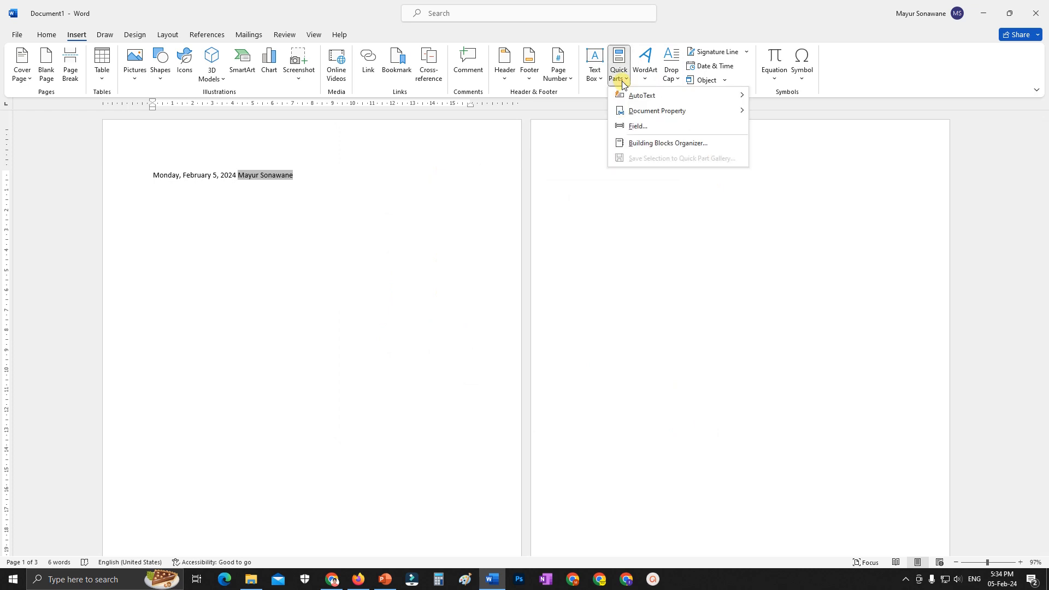
click(622, 80)
Insert WordArt in the light orange outlined style and move it below the date line on page 1
click(647, 80)
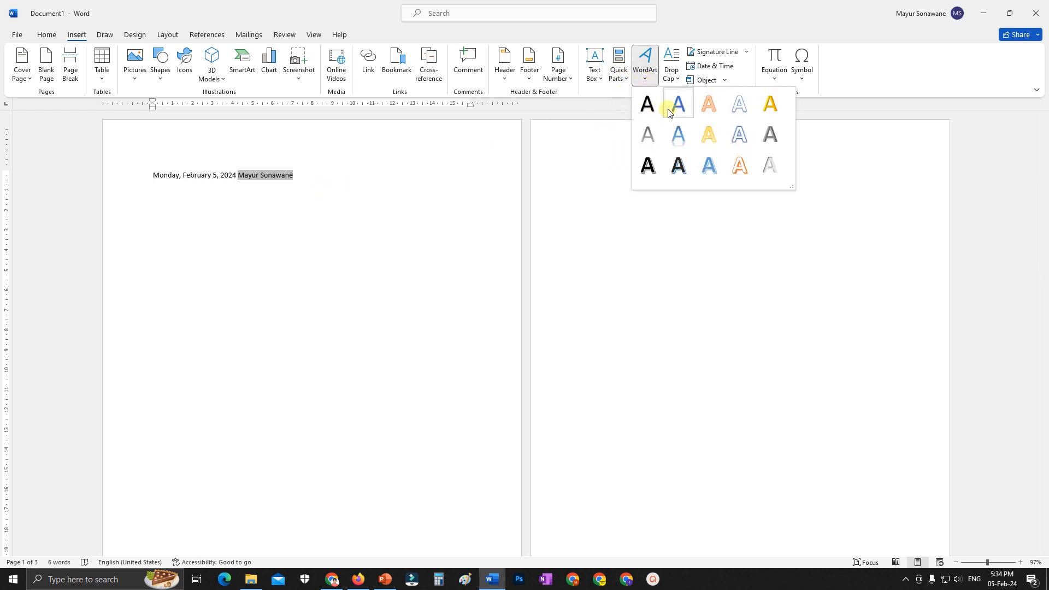
click(708, 105)
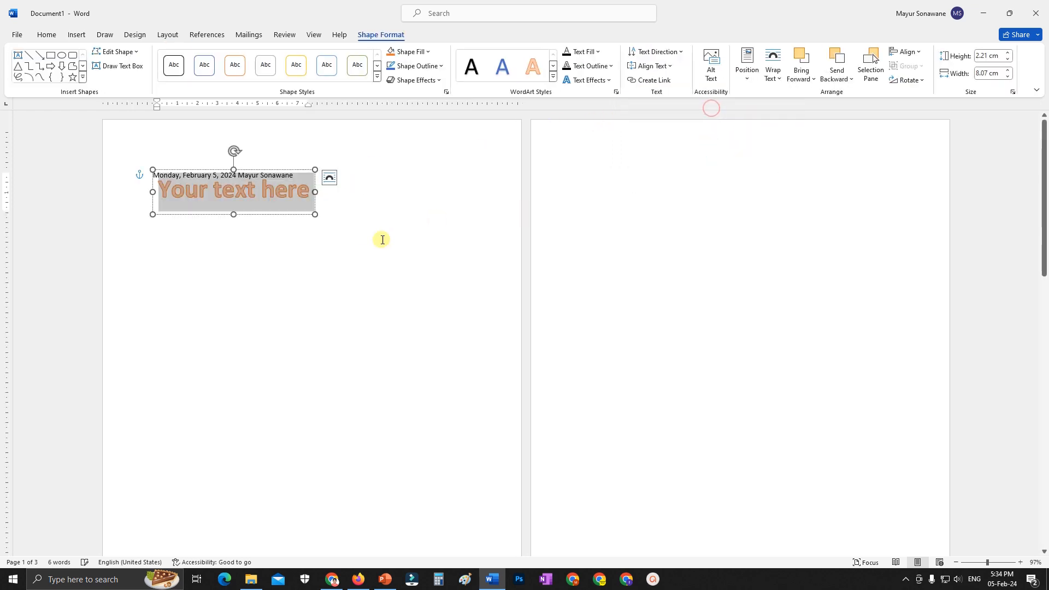
click(344, 236)
click(252, 192)
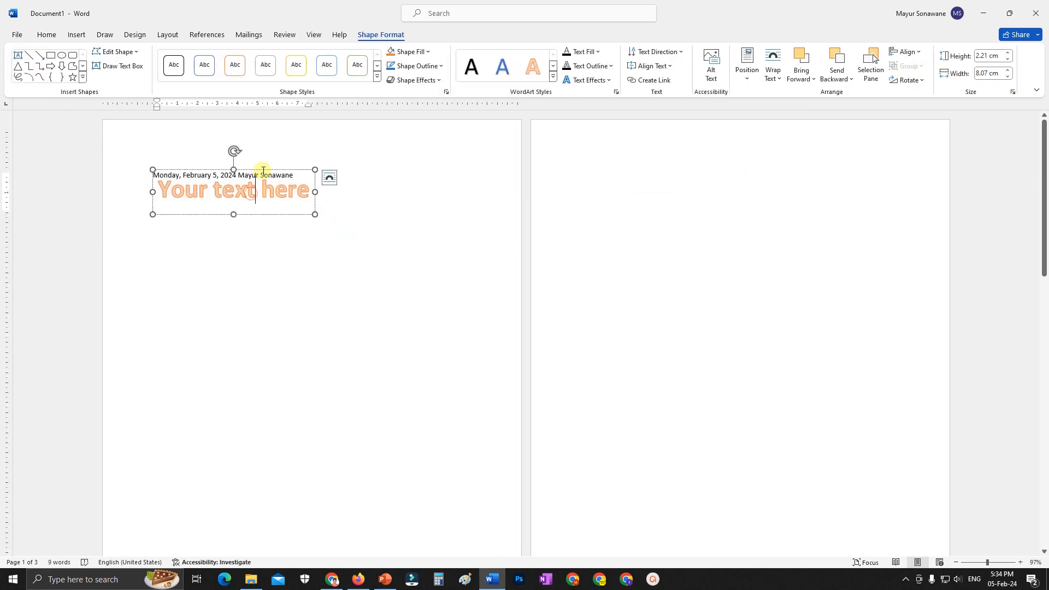
drag(264, 170, 269, 231)
Replace the WordArt's placeholder text with the person's first name
triple_click(227, 249)
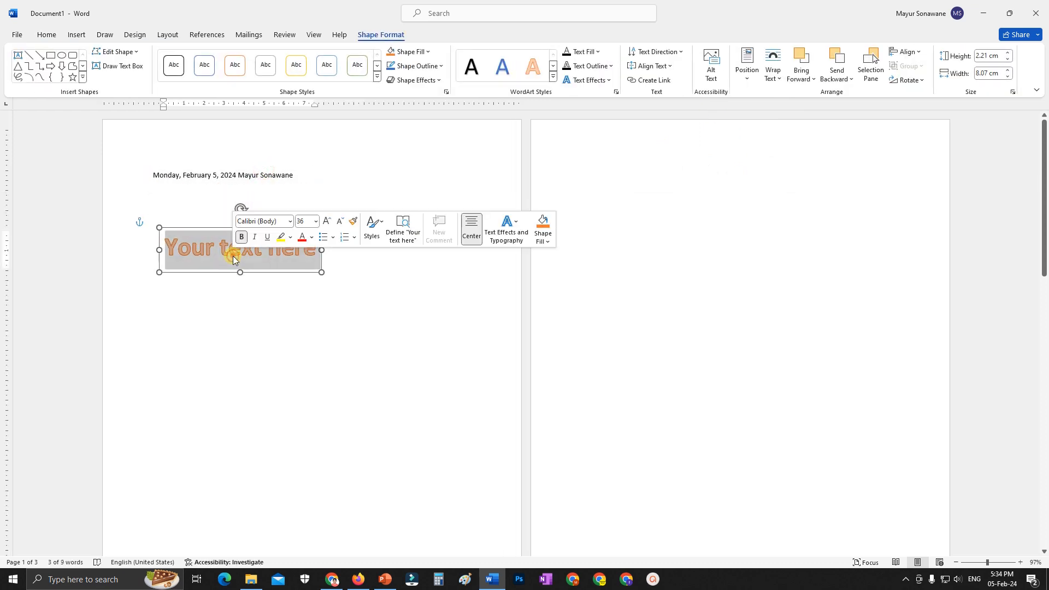
text(Mayur)
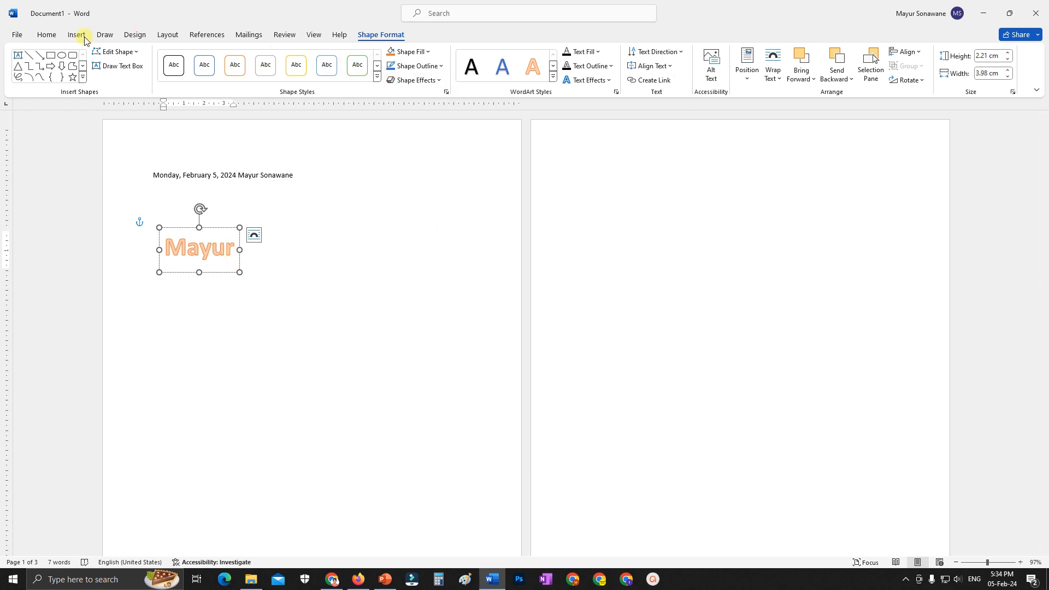
click(298, 261)
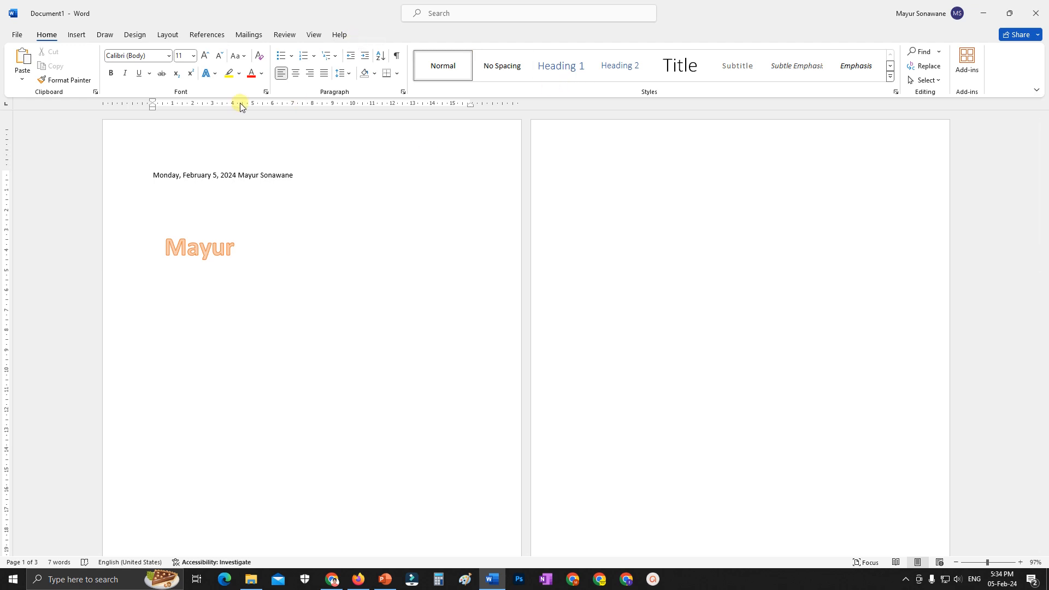
Change the text fill of the WordArt's name to a dark green theme color
double_click(211, 253)
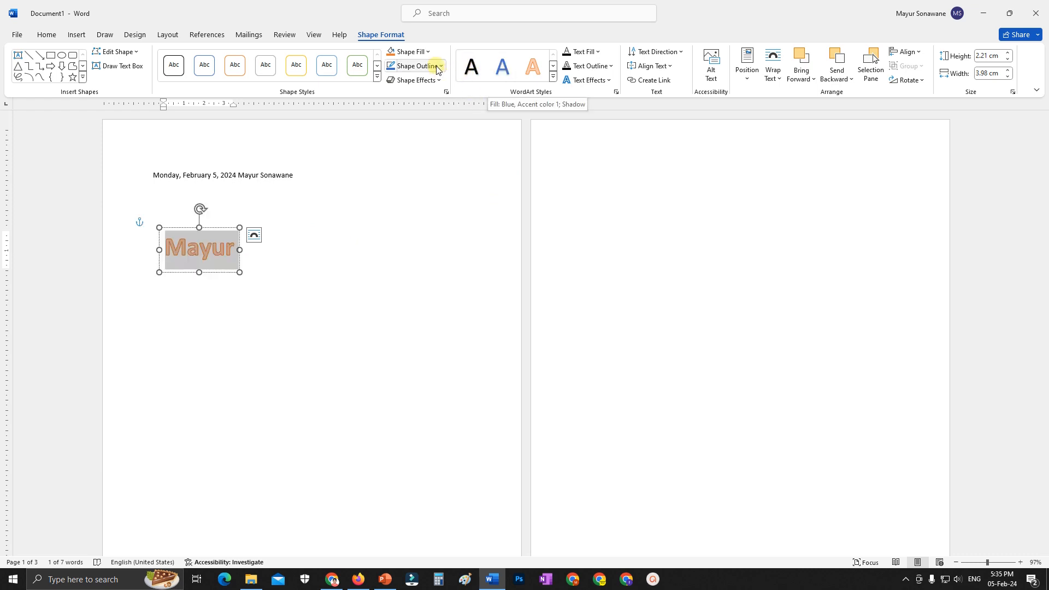
click(409, 52)
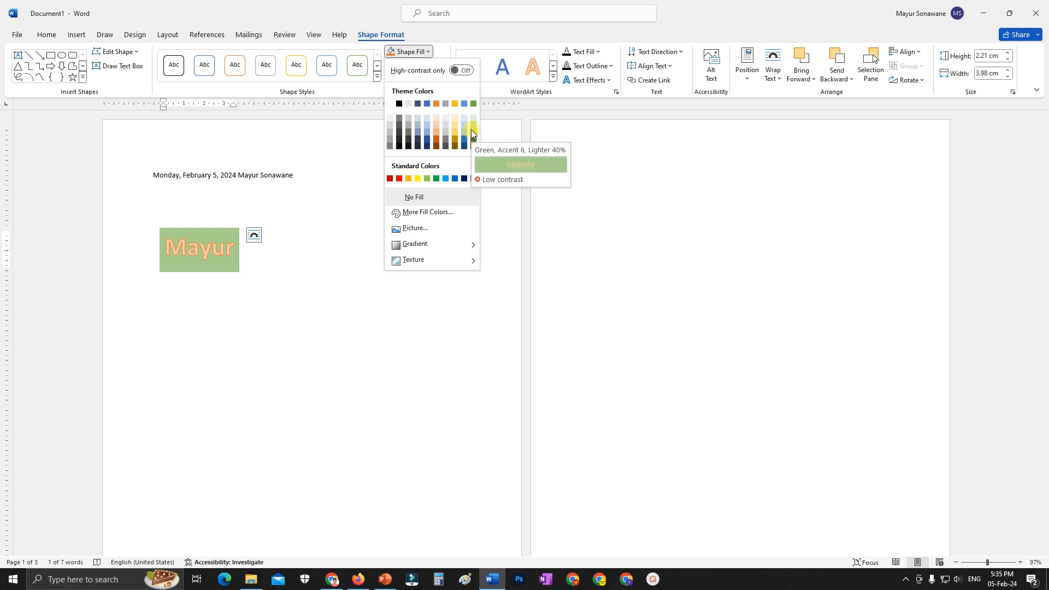
click(591, 51)
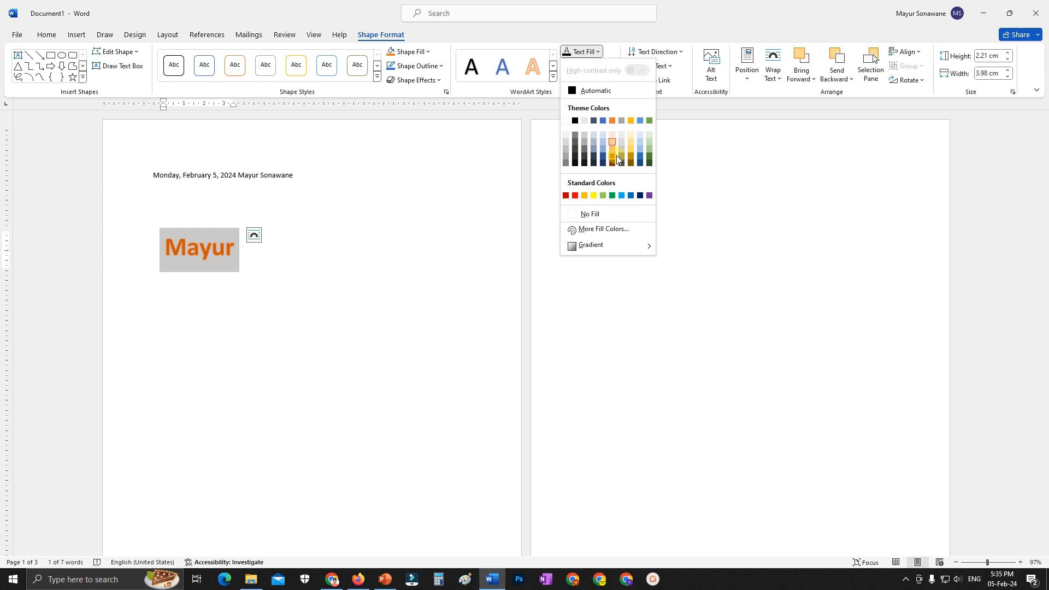
click(651, 157)
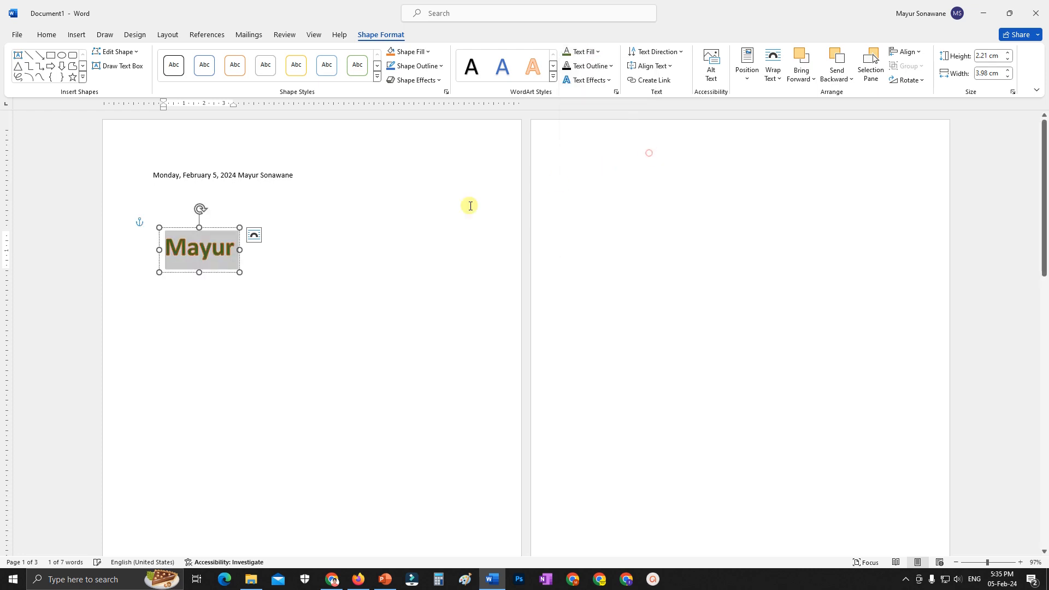
click(294, 267)
Delete the WordArt name object below the date line on page 1
click(213, 249)
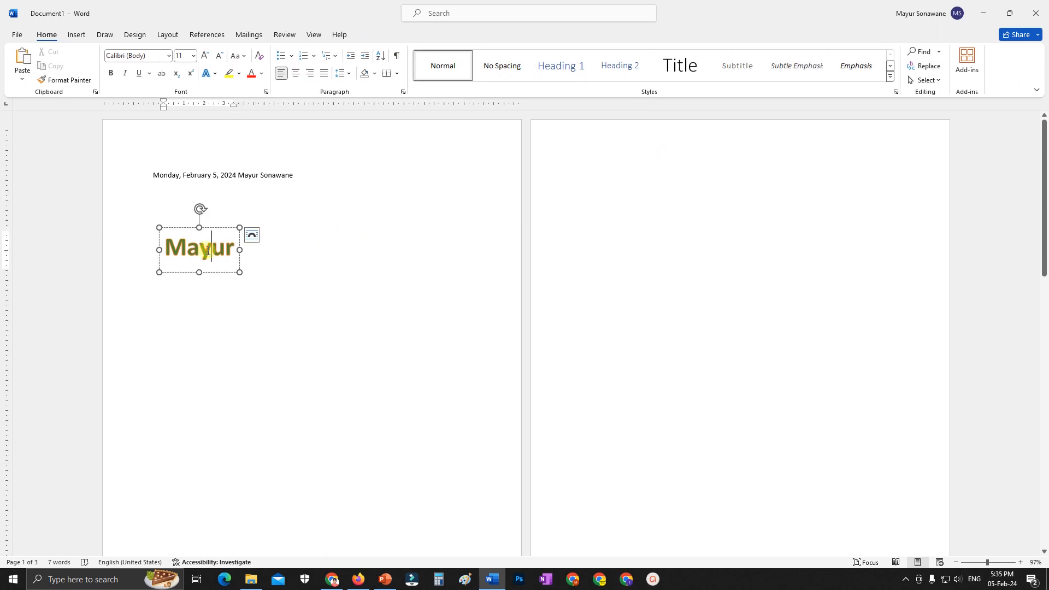
click(224, 230)
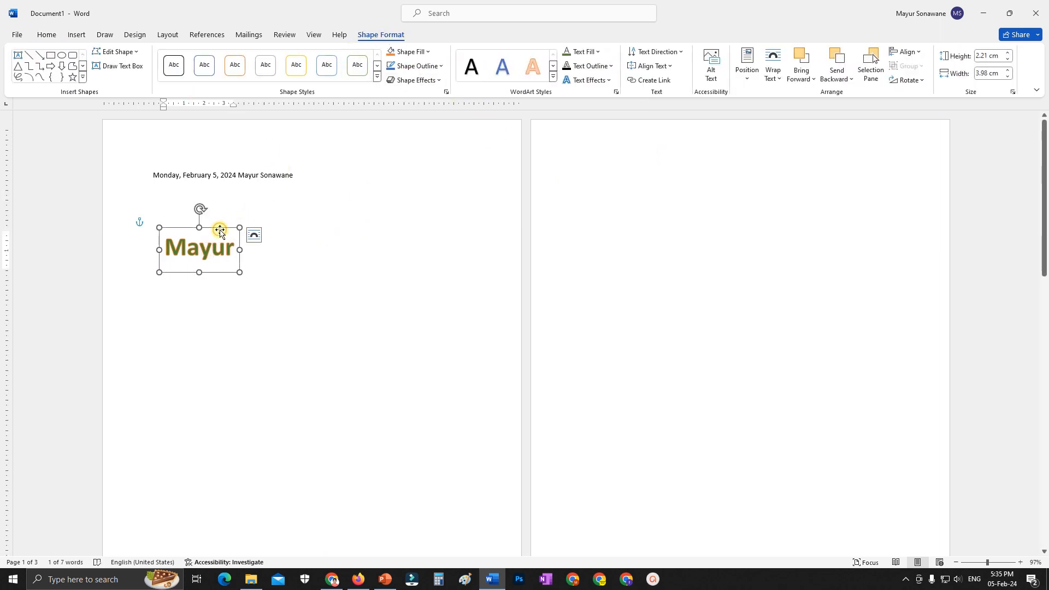
key(Delete)
Look at the Signature Line options and the Signature Setup fields, then close the dialog without adding a signature line
click(77, 35)
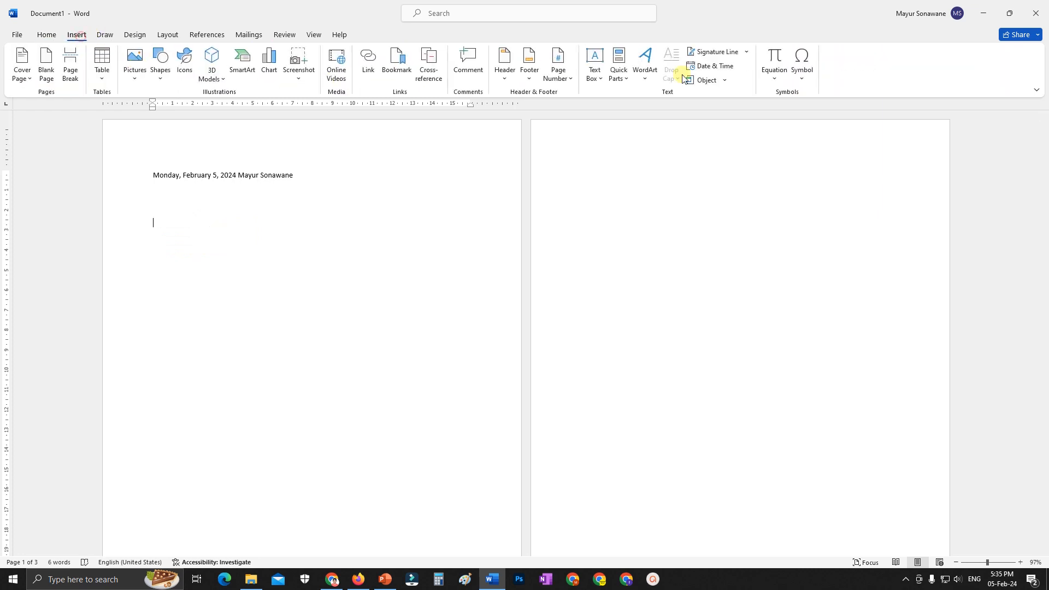
click(646, 80)
click(645, 81)
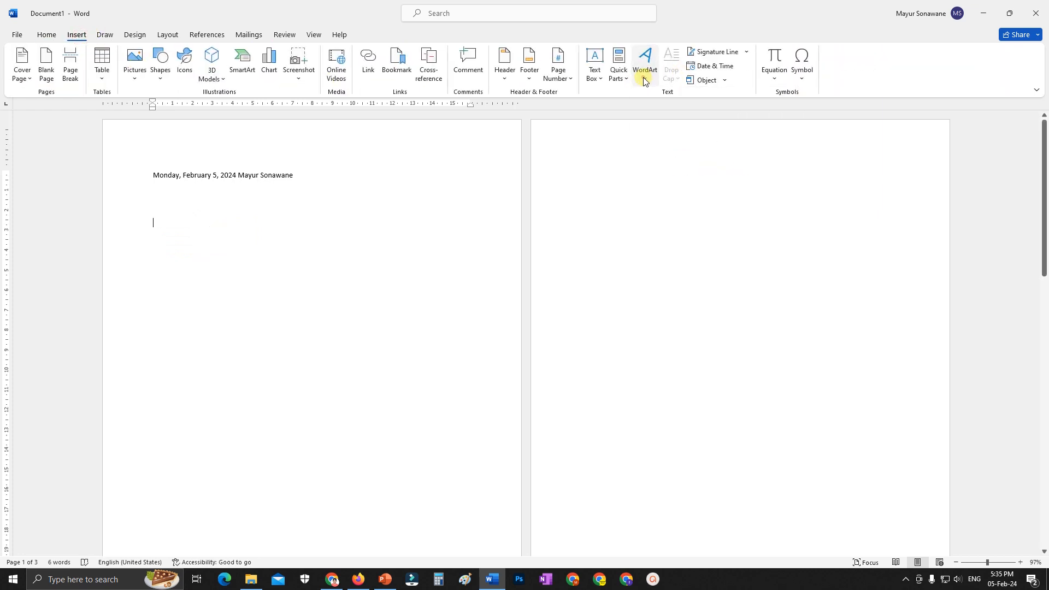
click(746, 53)
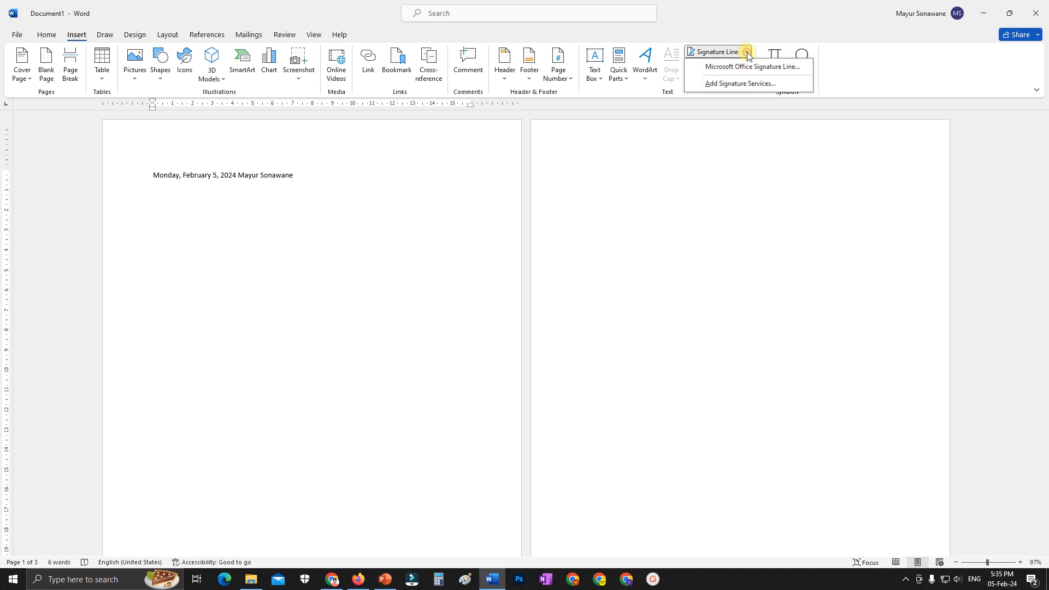
click(746, 54)
click(720, 52)
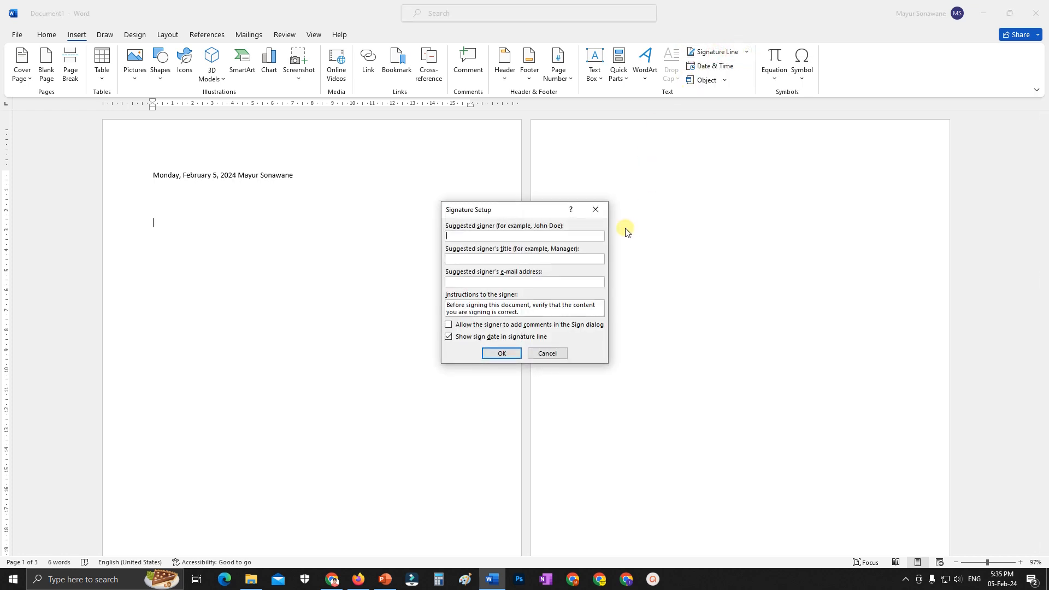
click(594, 211)
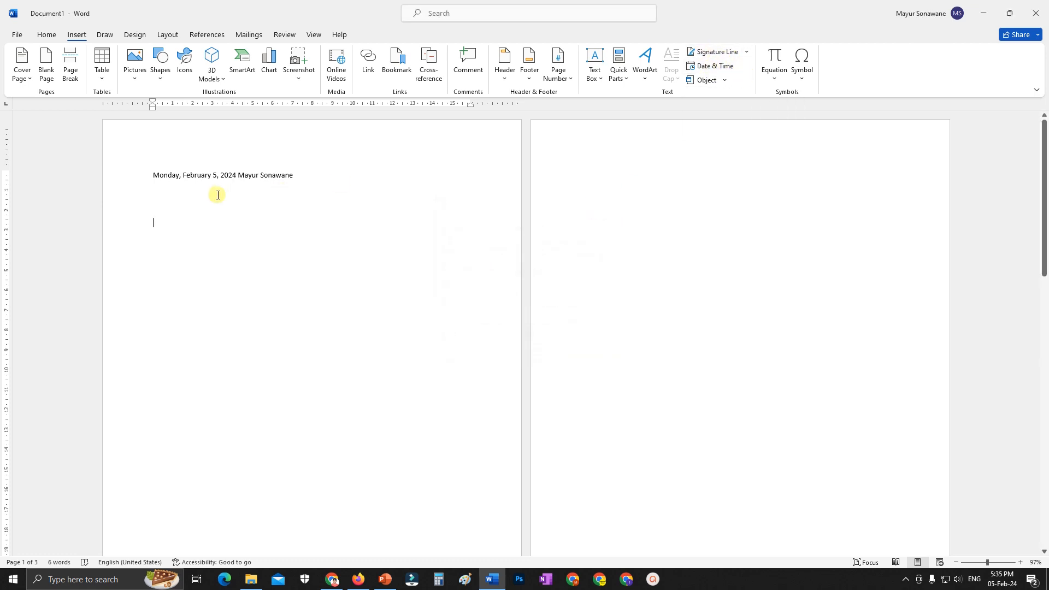
Insert the current date and time below the date line in the 05-Feb-24 5:35:47 PM format
click(712, 67)
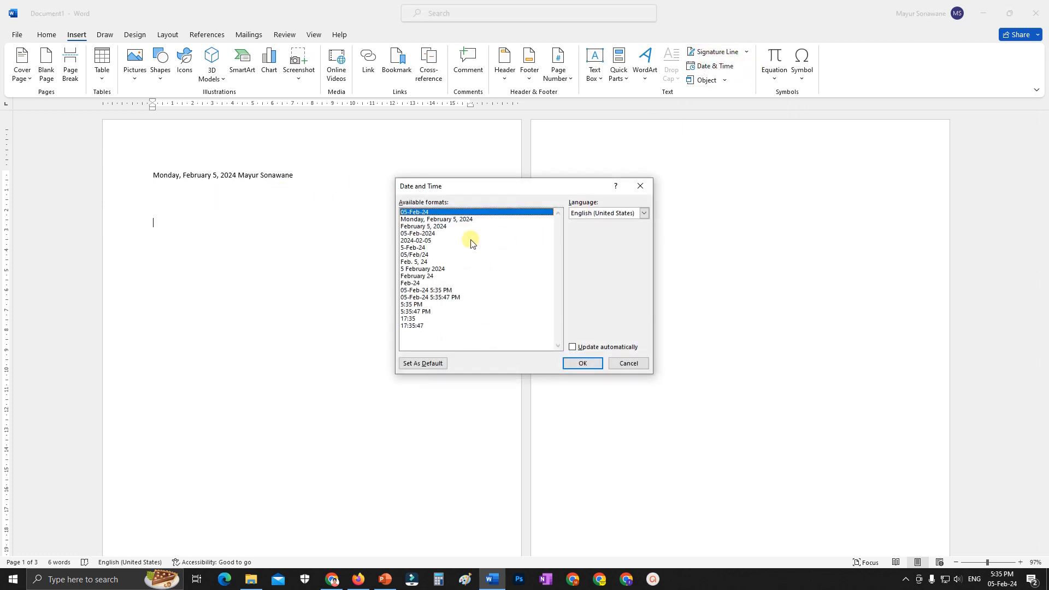
click(429, 298)
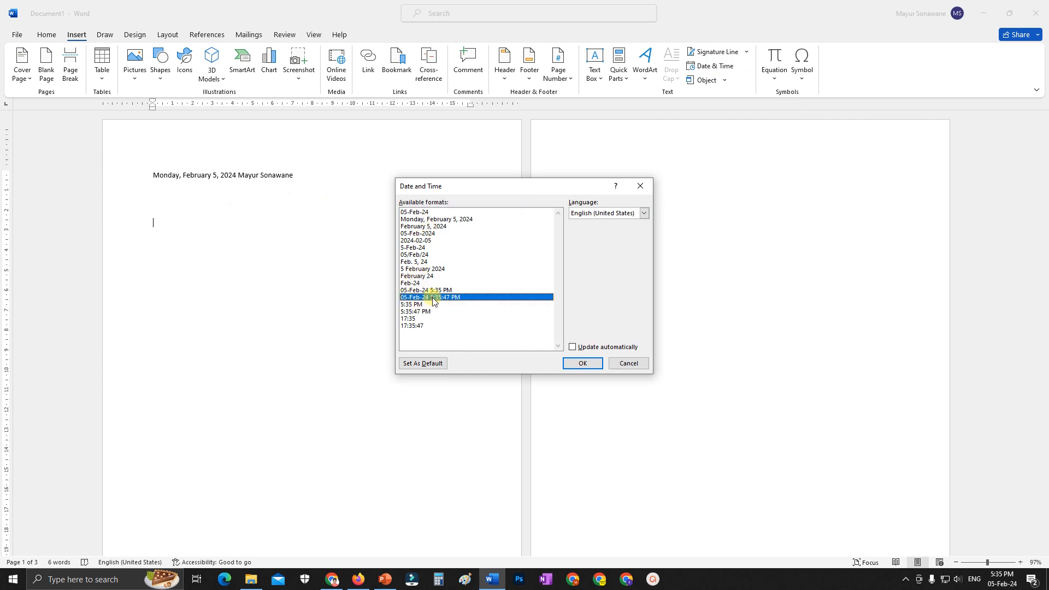
click(592, 364)
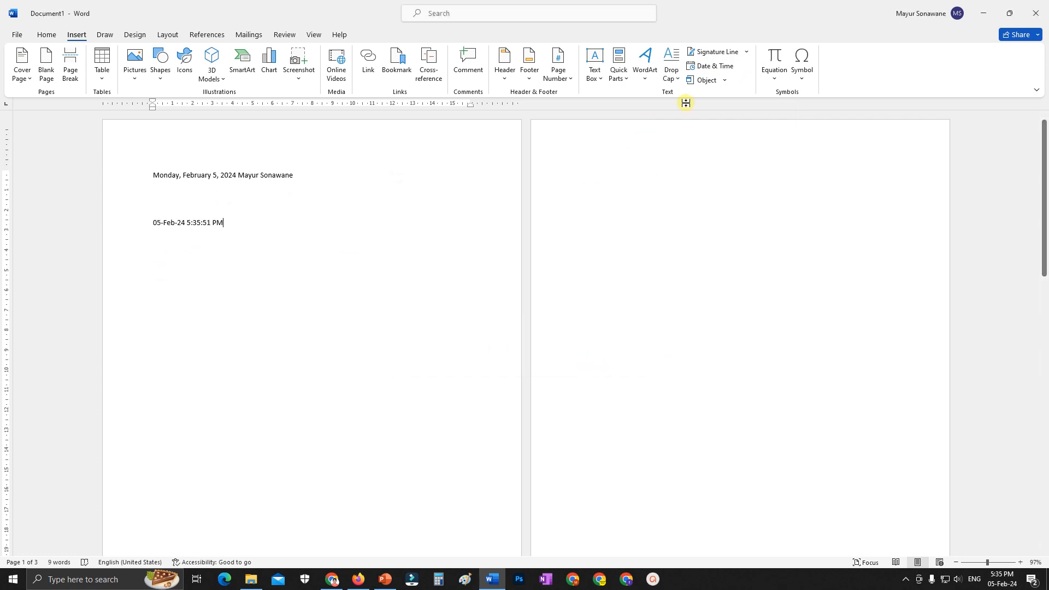
Review the new-object types and the Create from File options in the Object dialog, and try inserting without choosing a file
click(725, 80)
click(730, 93)
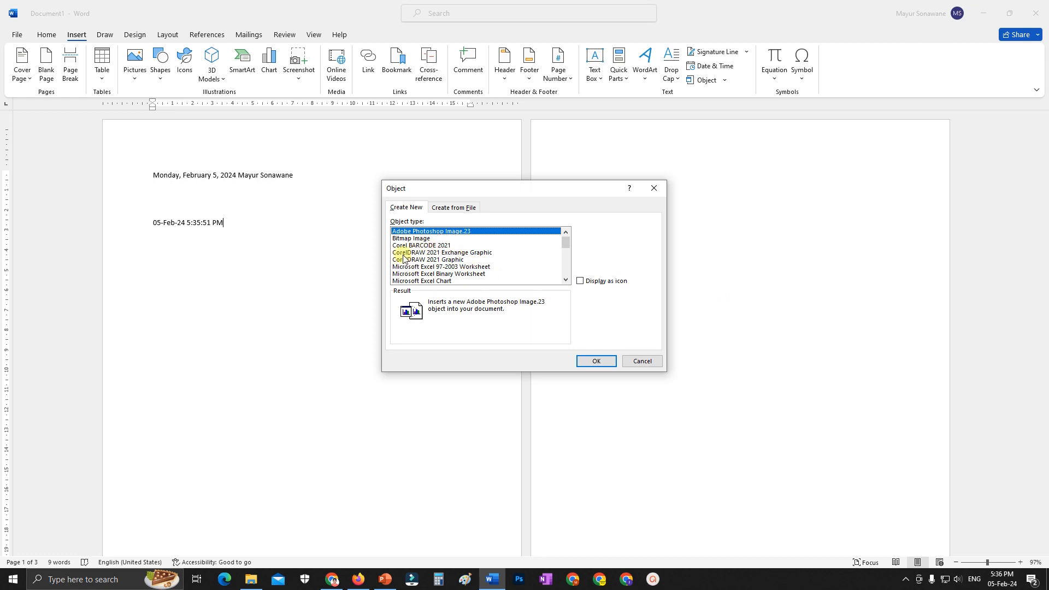
scroll(429, 265, down, 2)
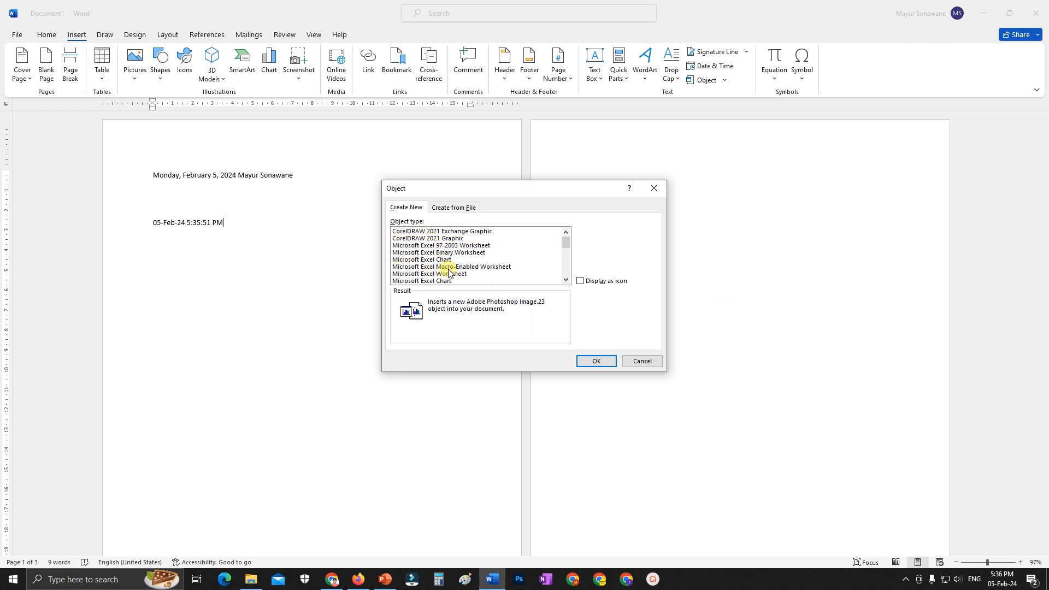
scroll(449, 271, up, 2)
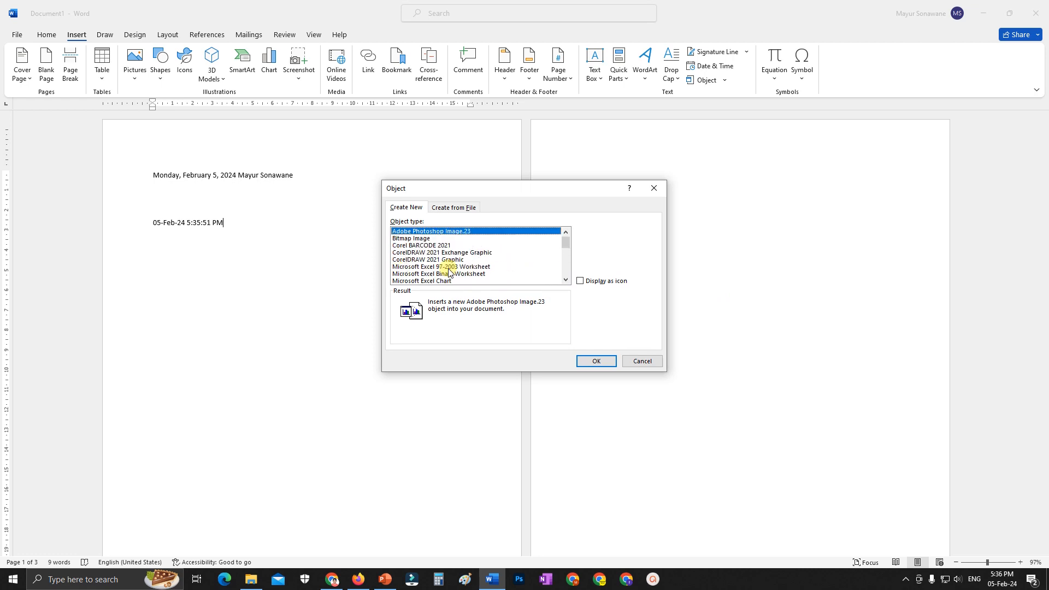
click(455, 207)
click(402, 210)
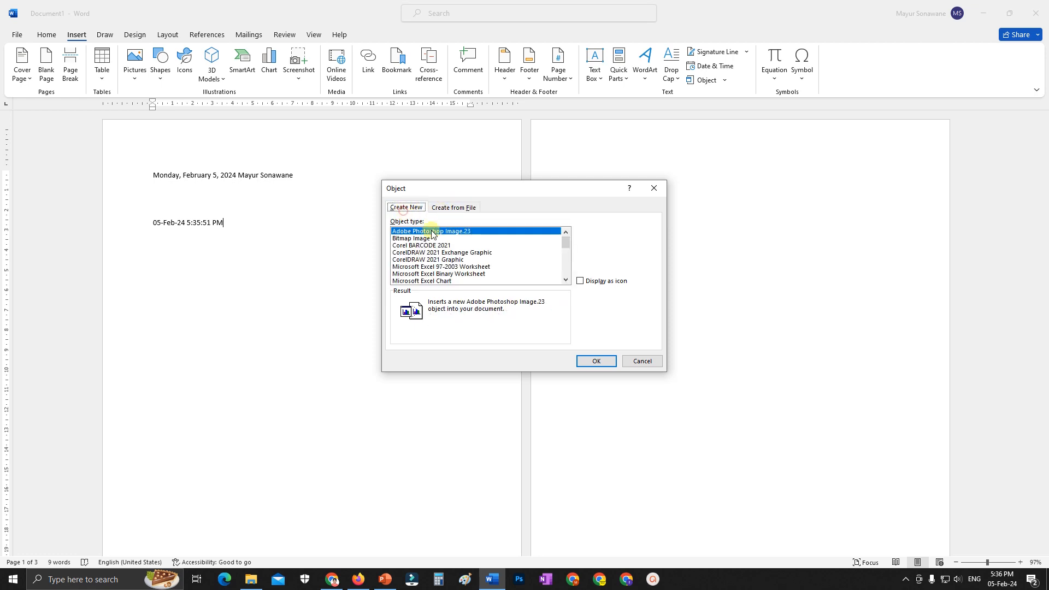
click(454, 208)
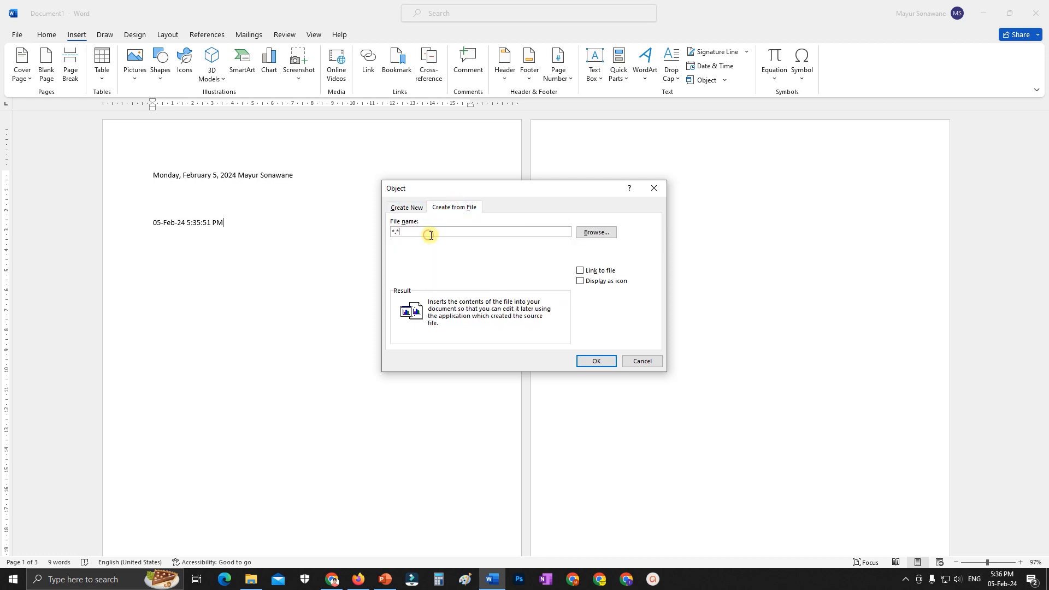
click(605, 363)
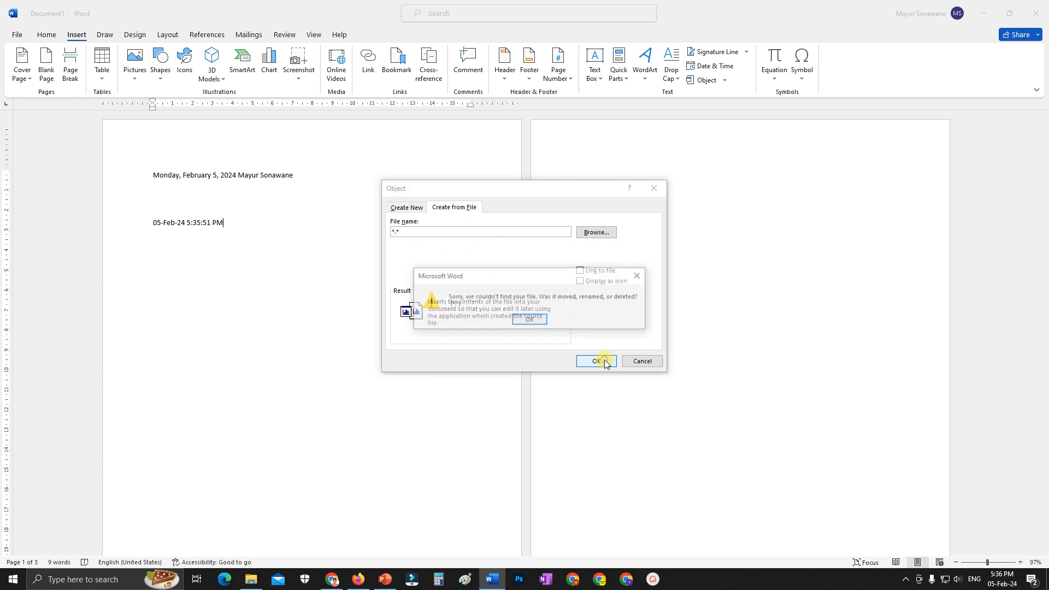
click(542, 321)
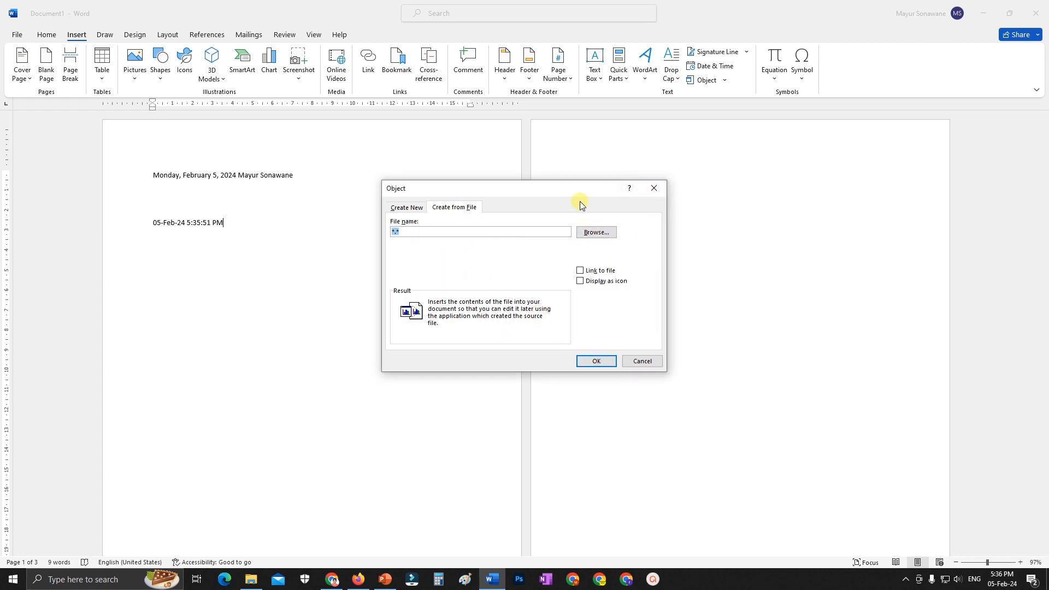
Insert a new CorelDRAW 2021 Graphic object after the date and time text
click(405, 208)
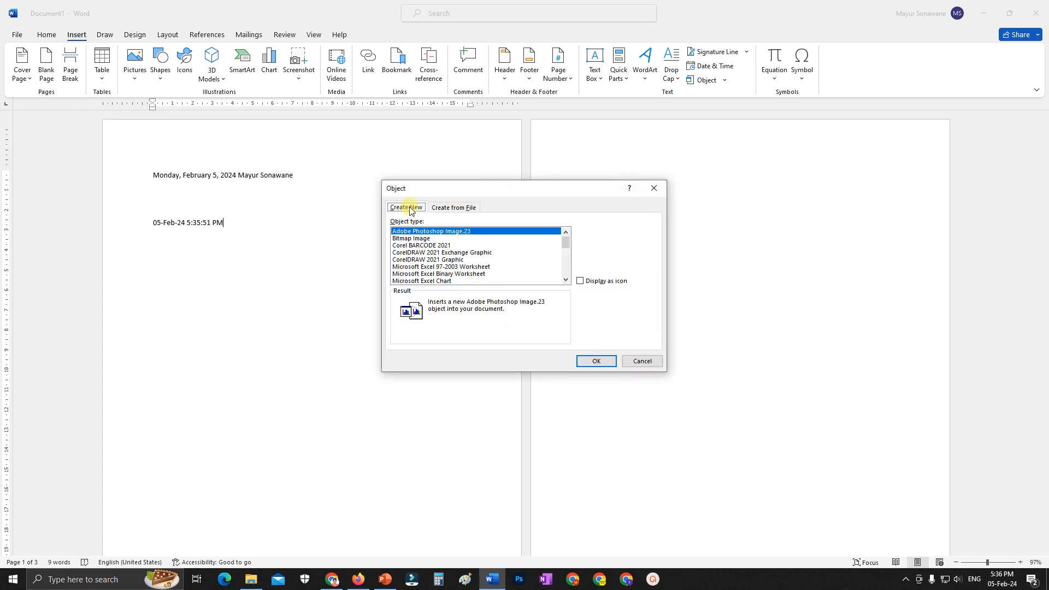
click(434, 232)
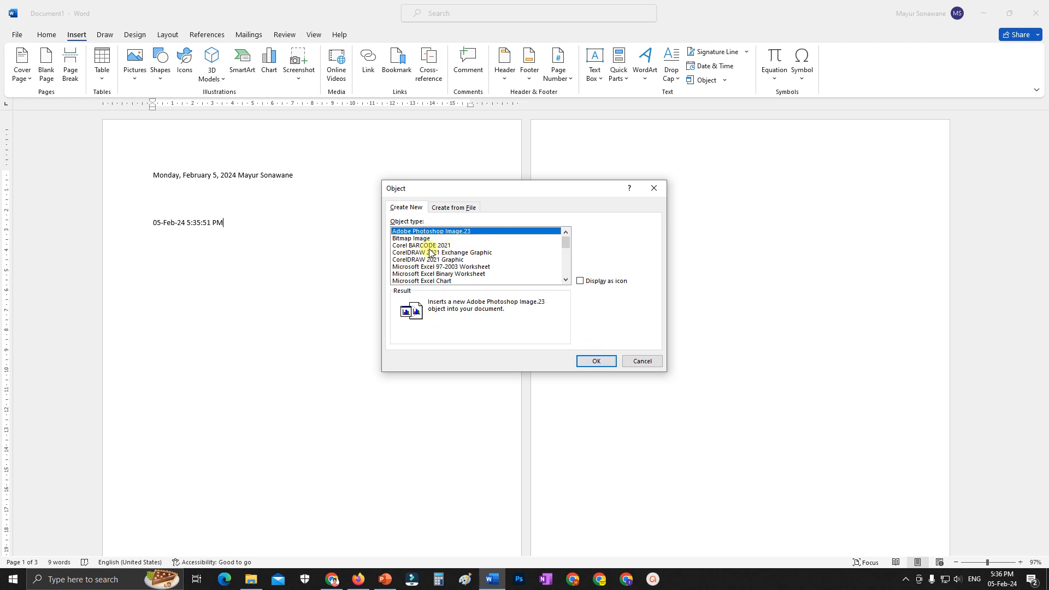
click(429, 246)
click(597, 360)
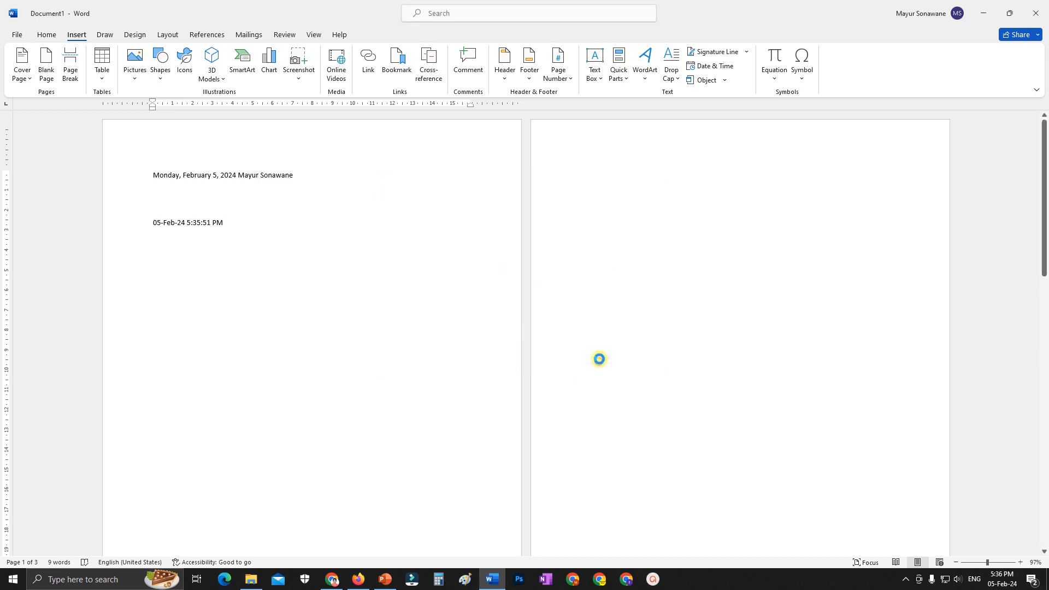
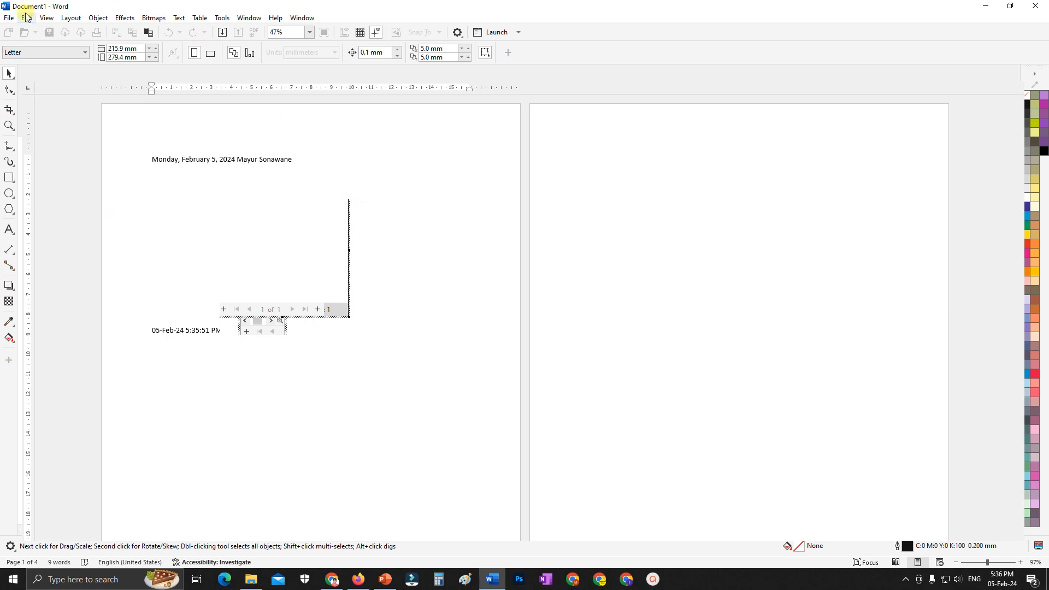
Set the embedded graphic's page size to A4, try to draw an ellipse in it, and return to the document
click(16, 50)
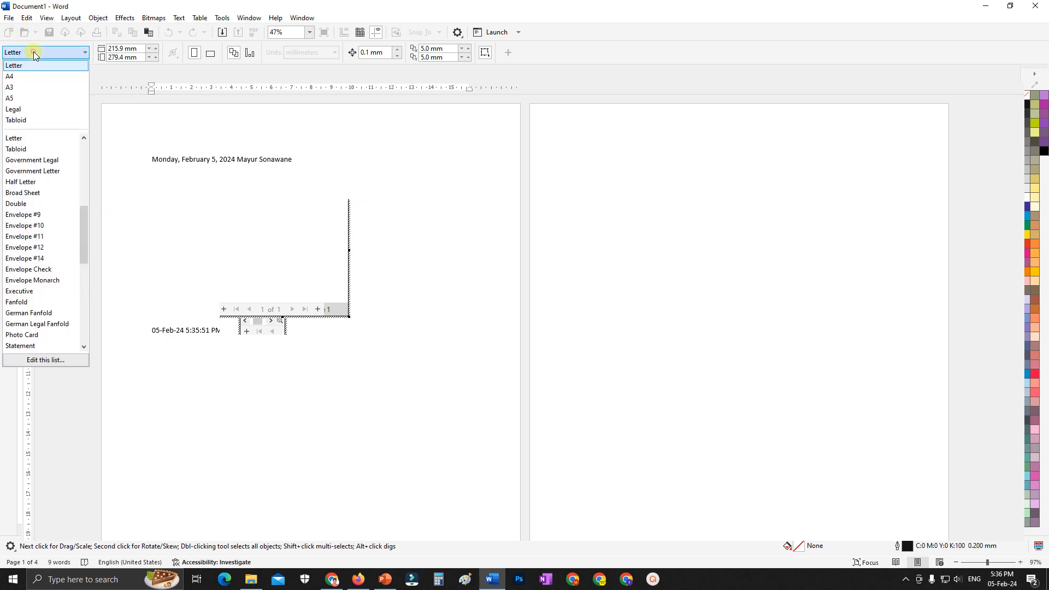
click(29, 79)
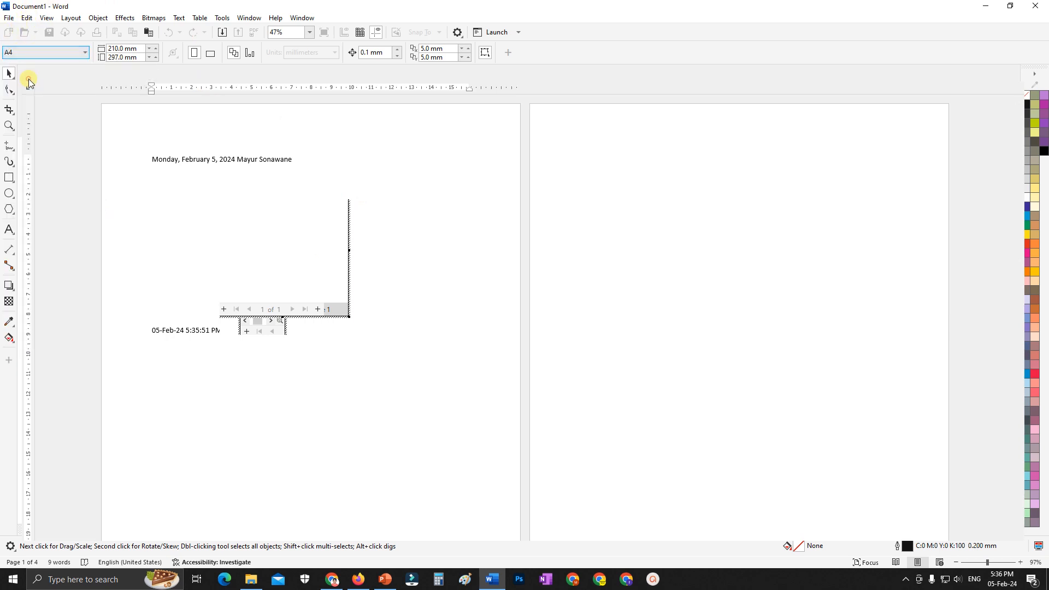
click(10, 193)
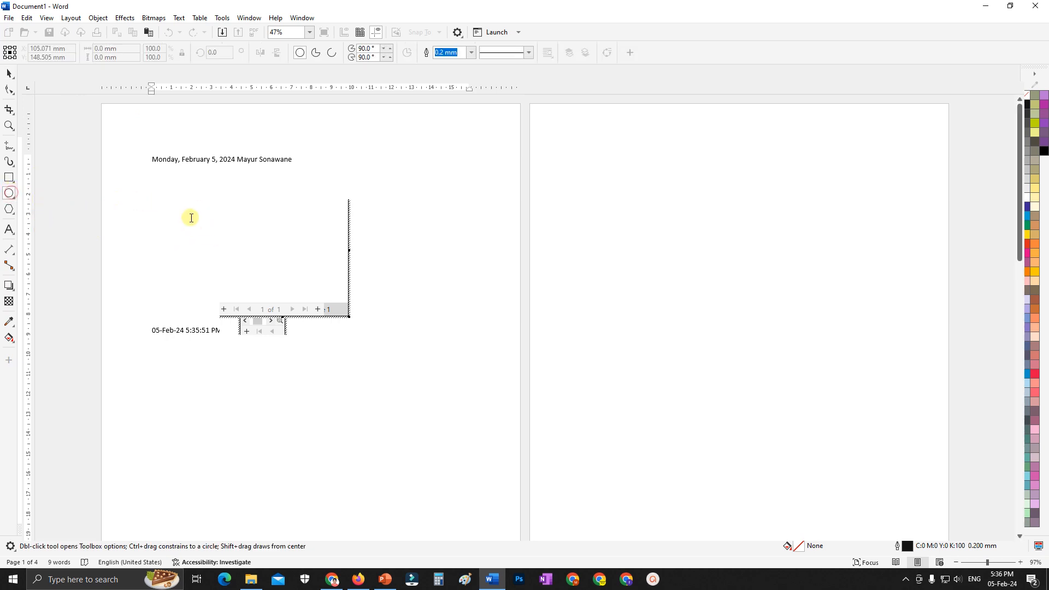
drag(183, 206, 223, 244)
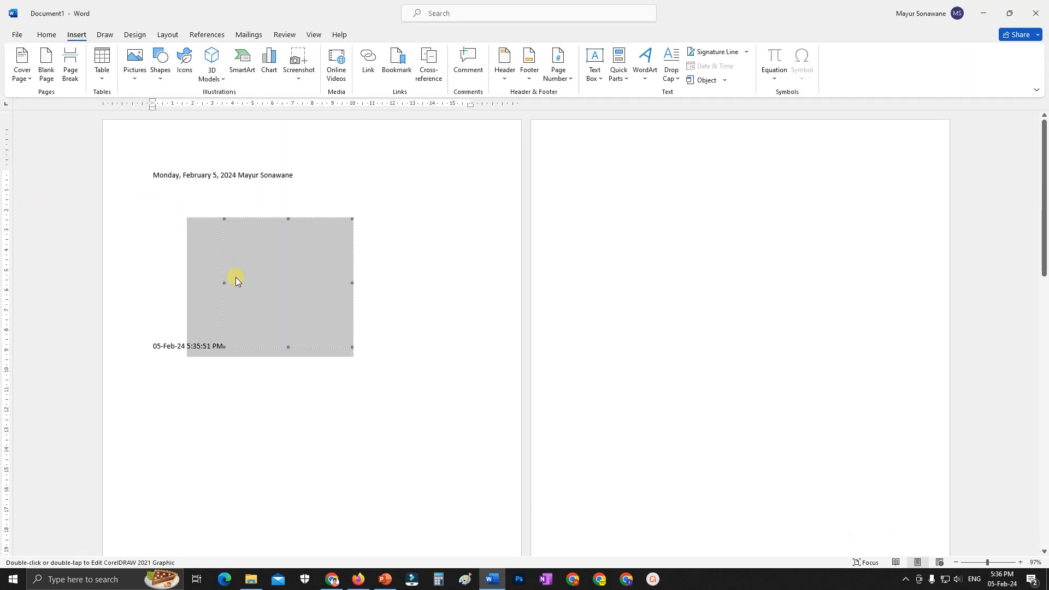
click(399, 281)
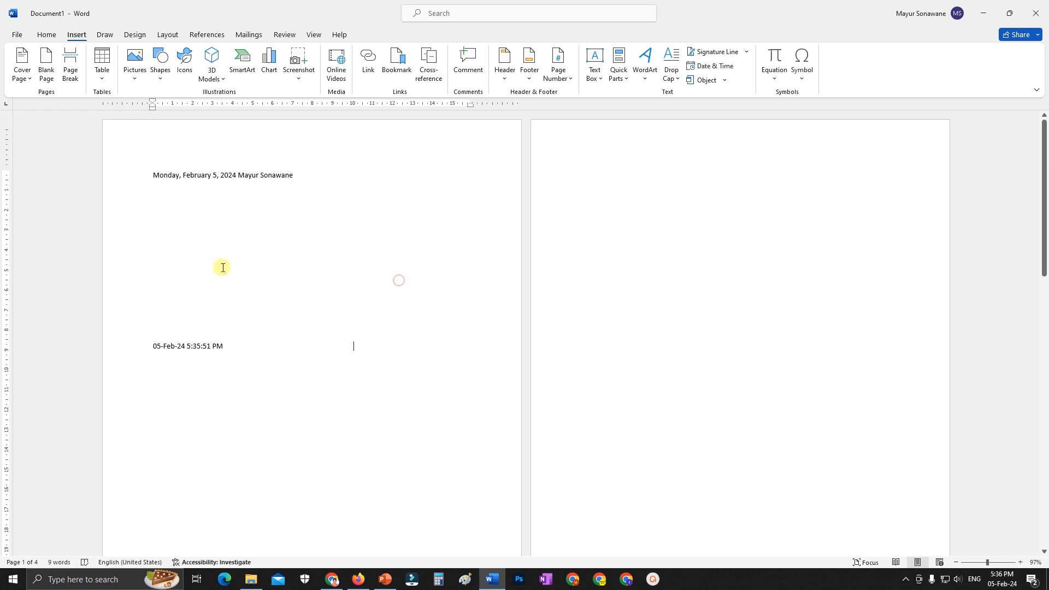
Delete the embedded CorelDRAW graphic beside the date and time text
click(287, 255)
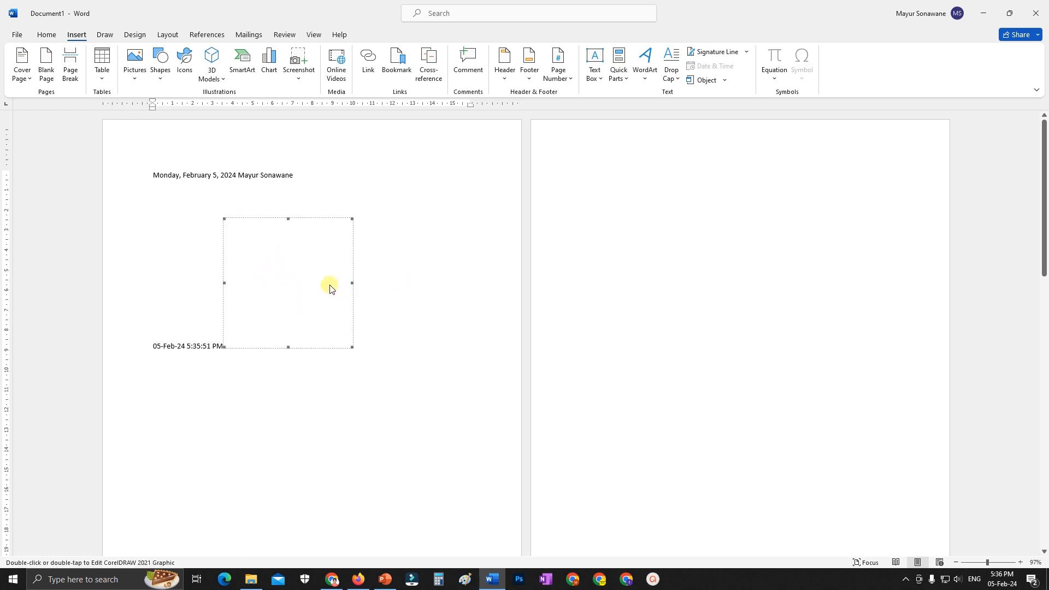
key(Delete)
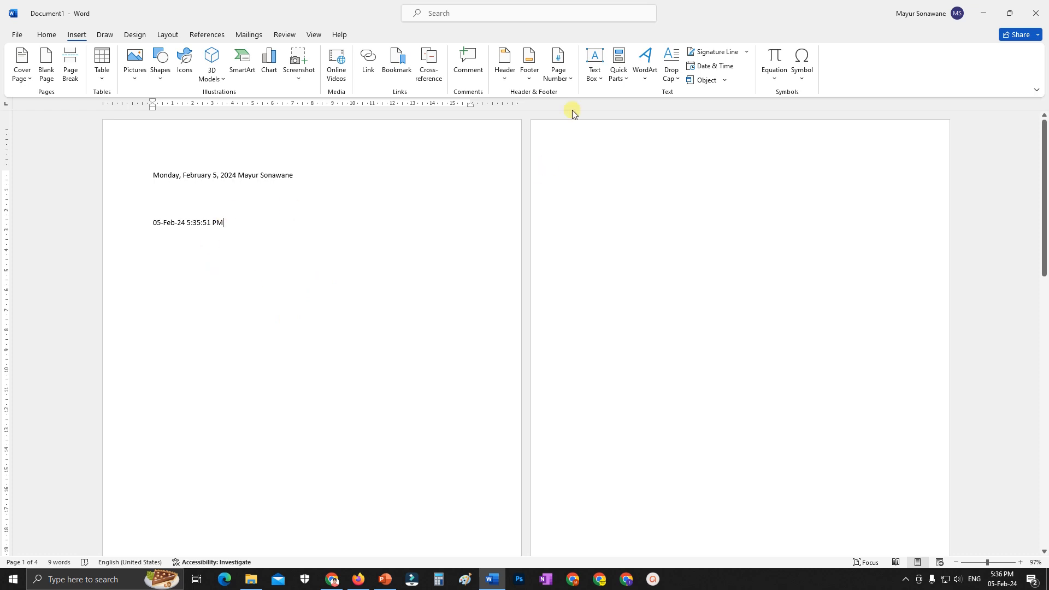
click(724, 79)
click(724, 79)
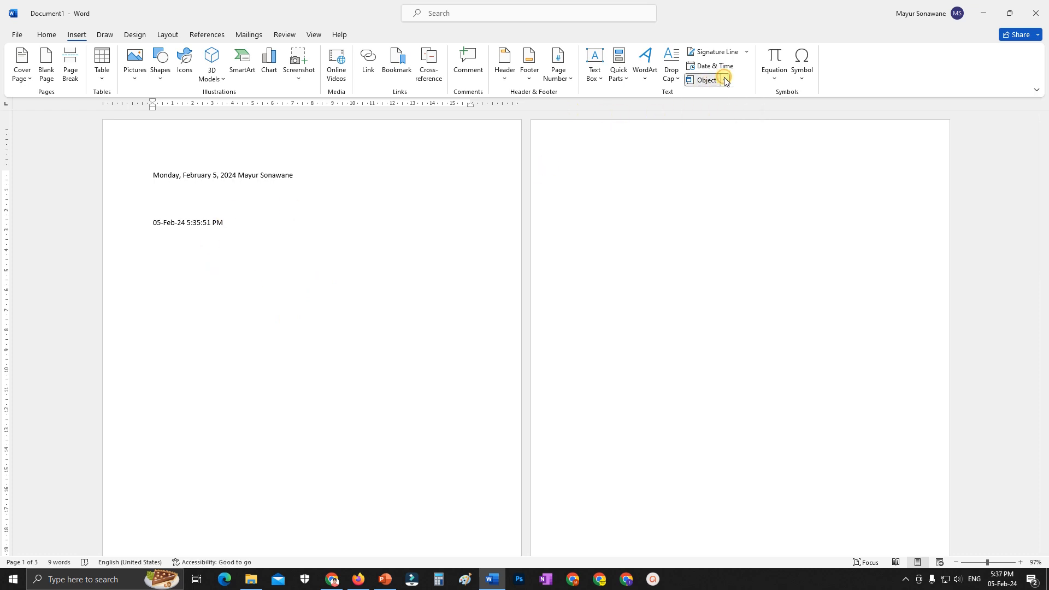
Look through the built-in equations, from Area of Circle to Trig Identity 2
click(773, 80)
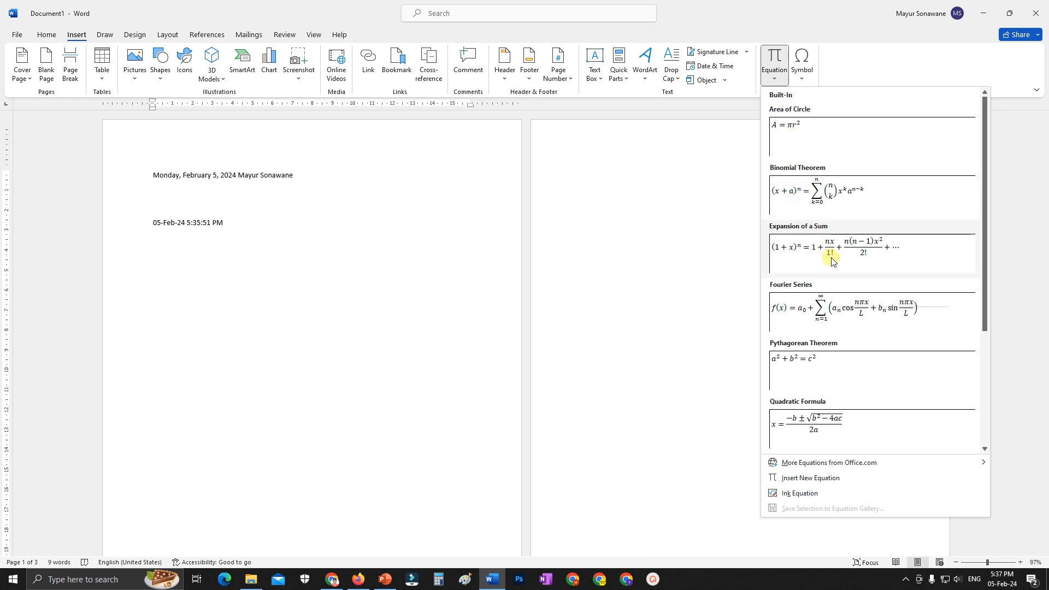
scroll(828, 379, down, 3)
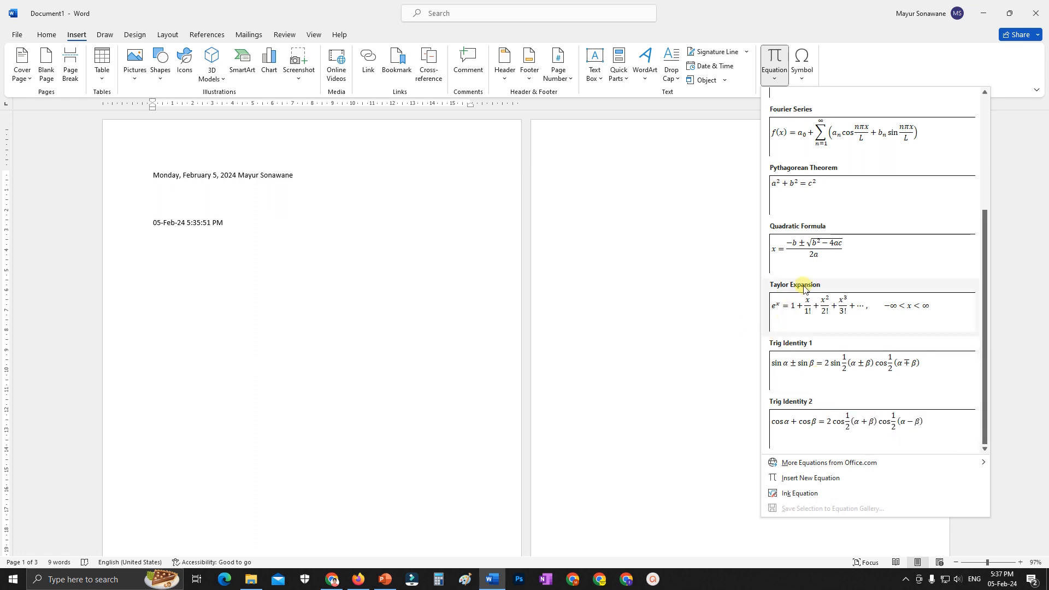
scroll(804, 299, up, 3)
Insert the Copyright special character directly after the date and time text
click(804, 78)
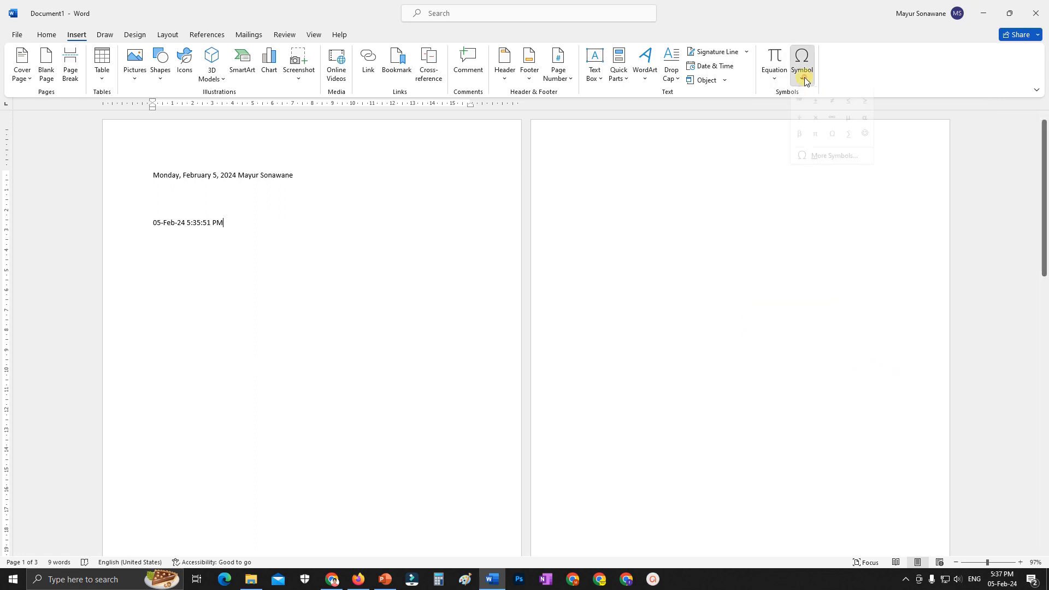
click(831, 167)
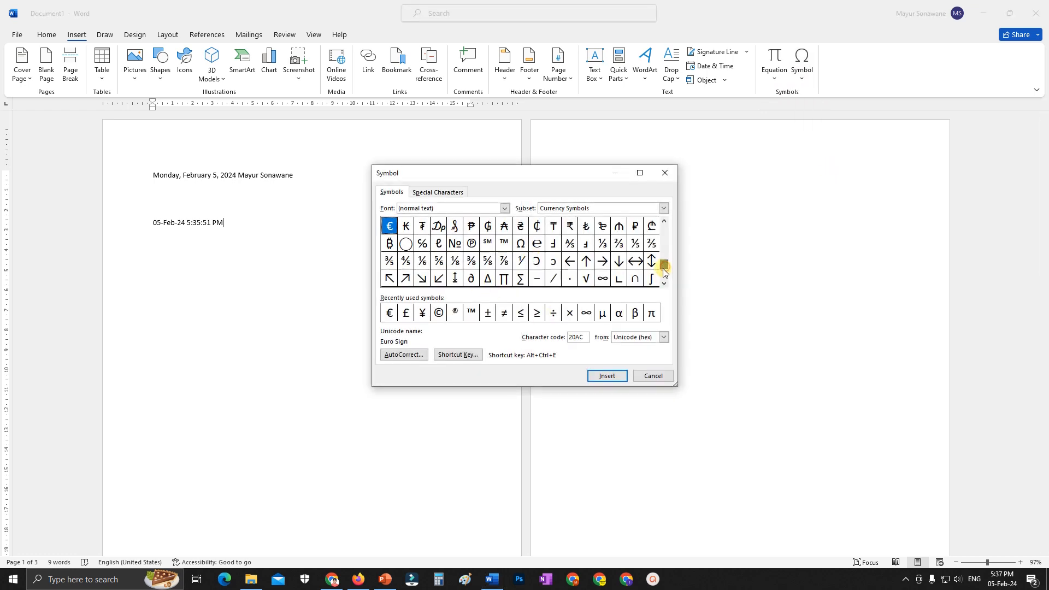
drag(664, 269, 663, 219)
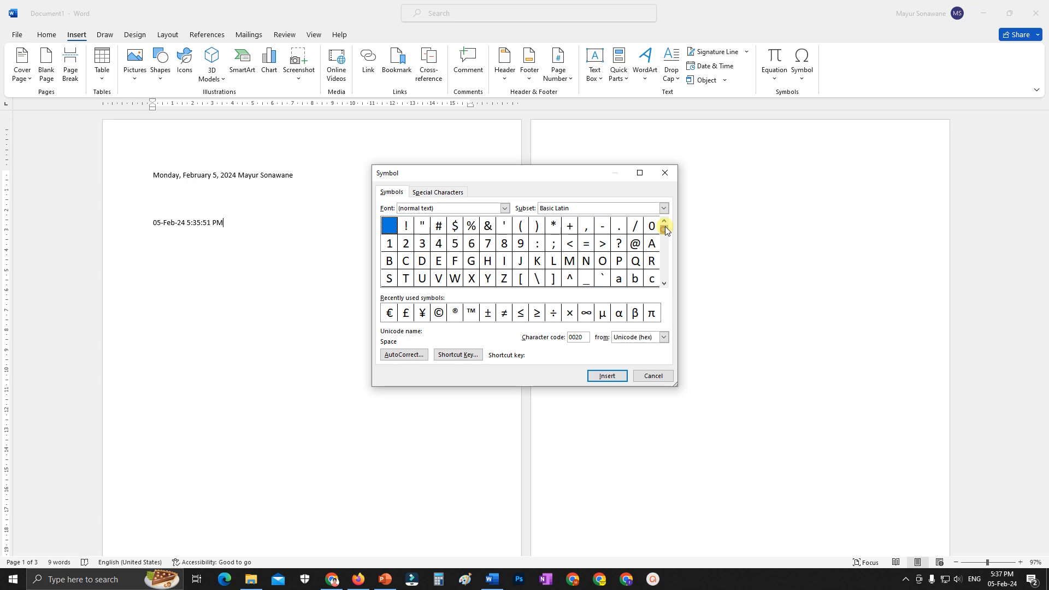
drag(667, 250, 665, 263)
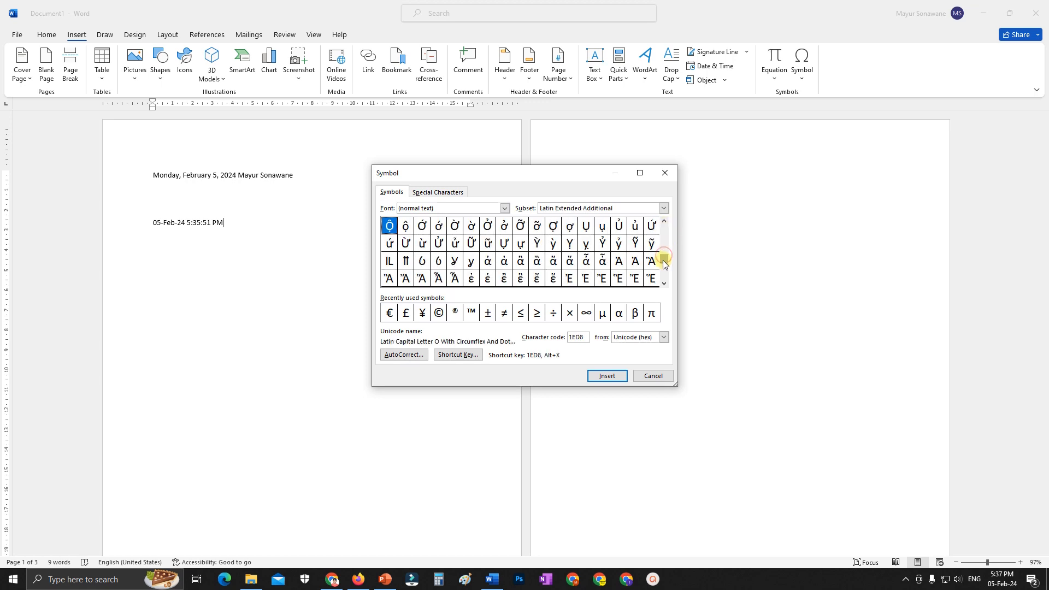
click(436, 194)
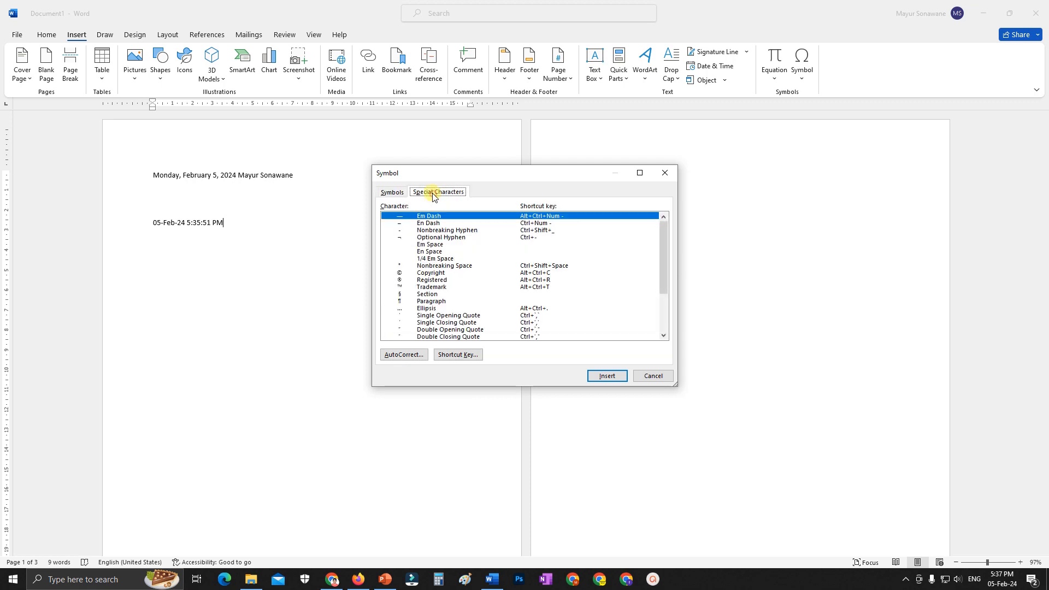
click(401, 273)
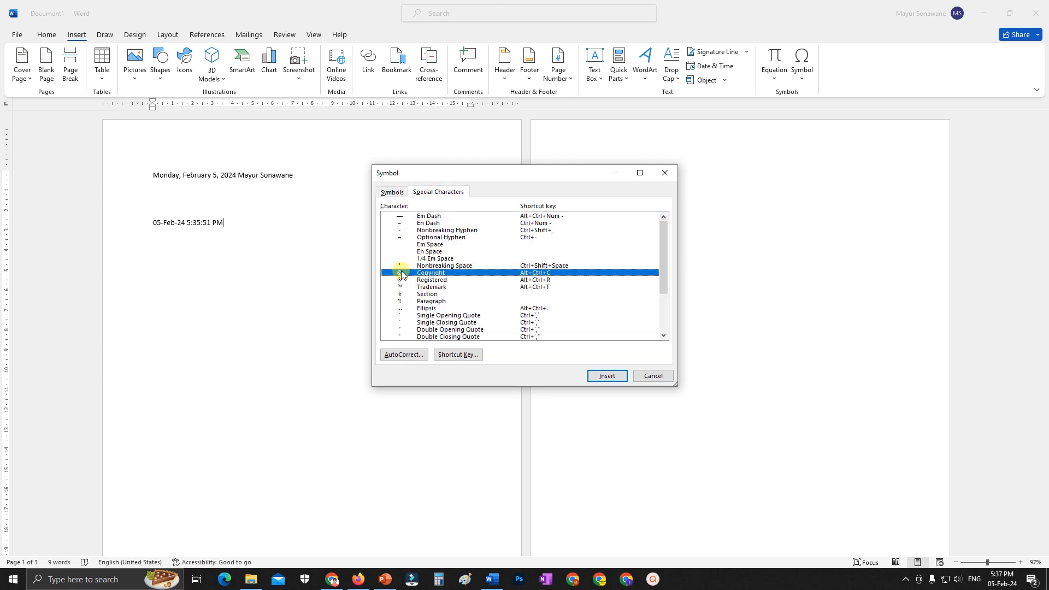
click(605, 377)
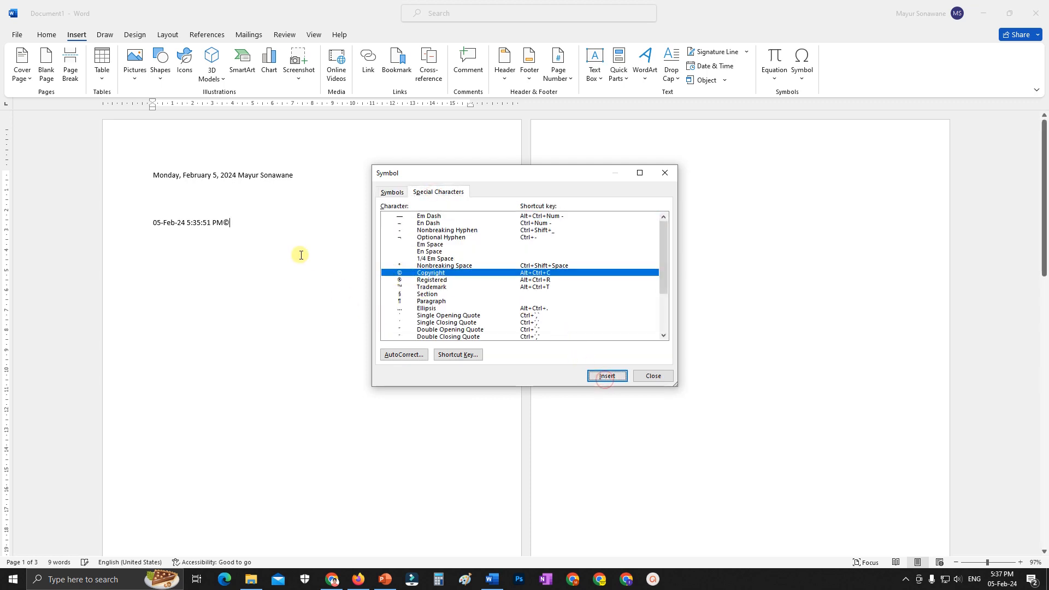
click(665, 173)
Increase the font size of the copyright symbol to 48
scroll(216, 229, up, 20)
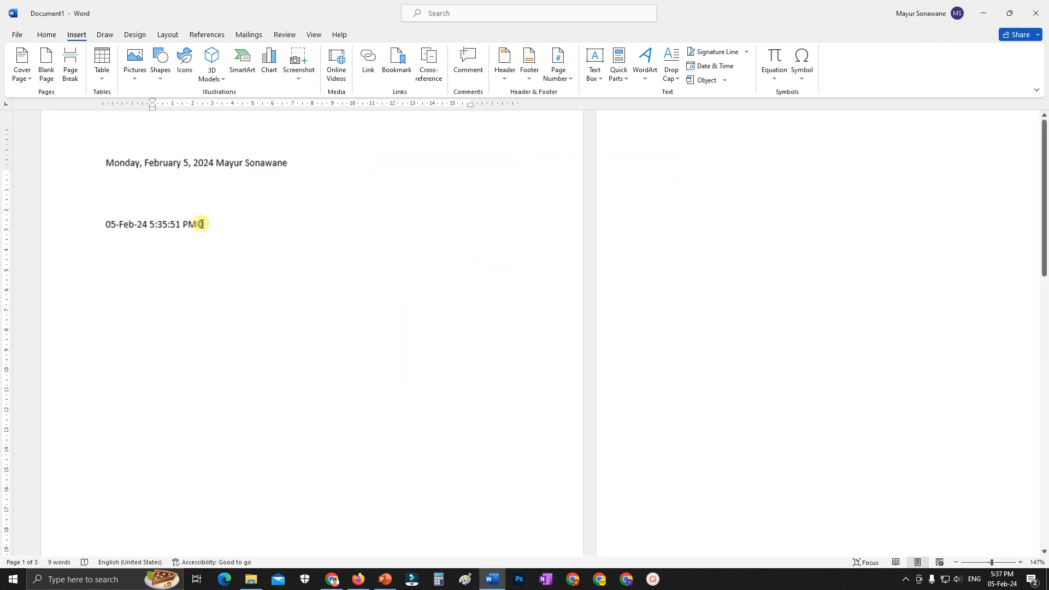
drag(213, 234, 260, 234)
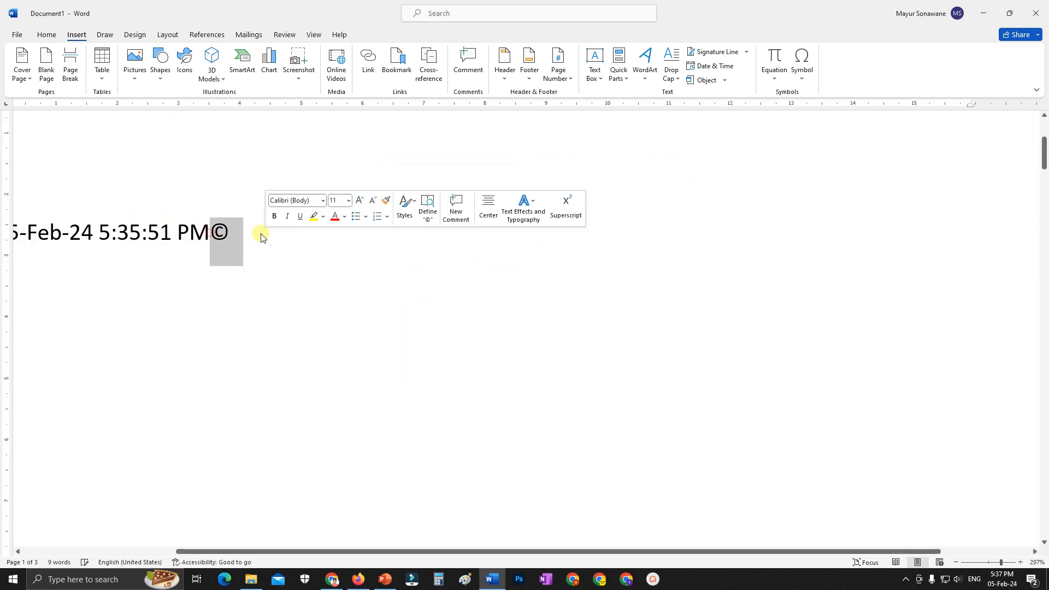
click(40, 31)
click(210, 57)
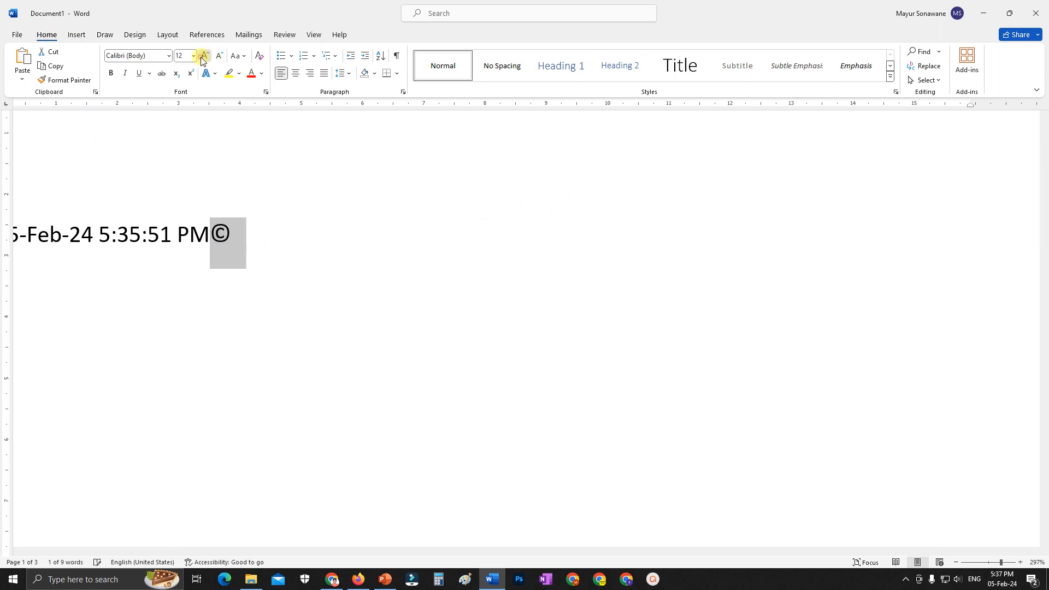
click(209, 57)
click(206, 58)
click(202, 57)
click(202, 58)
scroll(566, 295, down, 17)
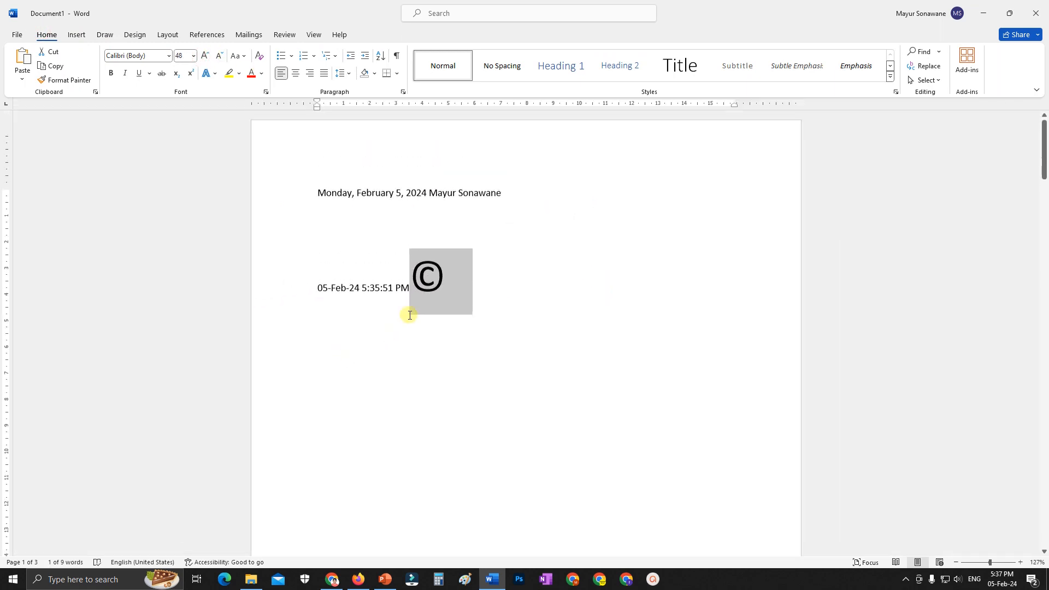
click(407, 271)
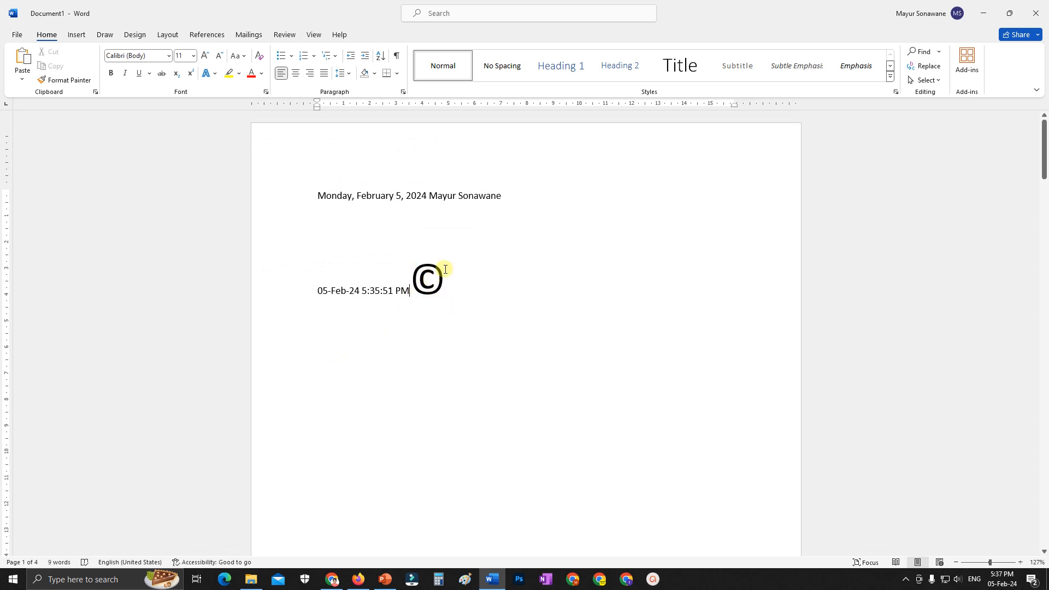
double_click(441, 276)
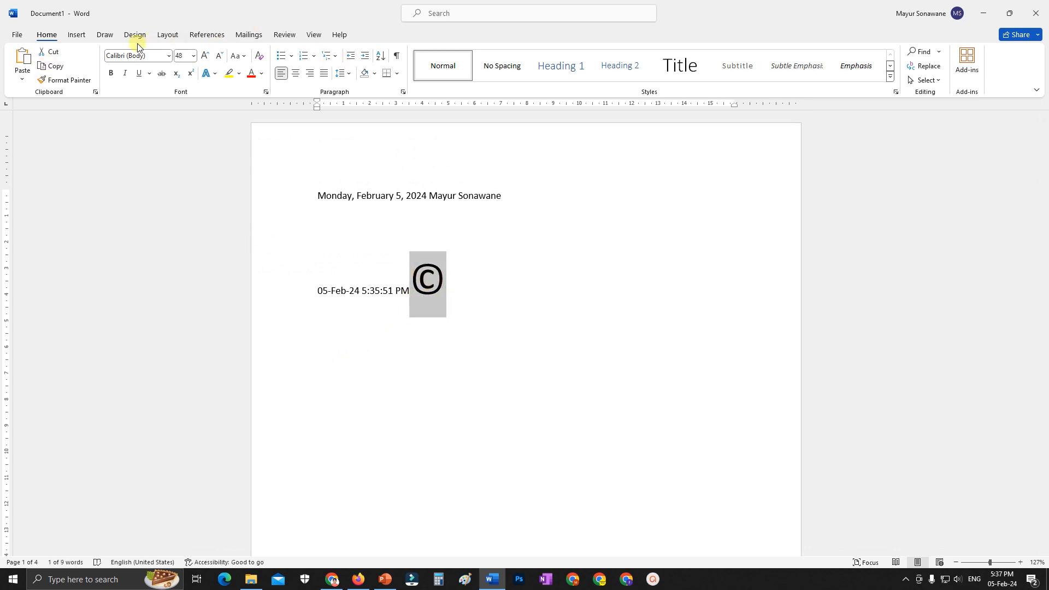
click(76, 34)
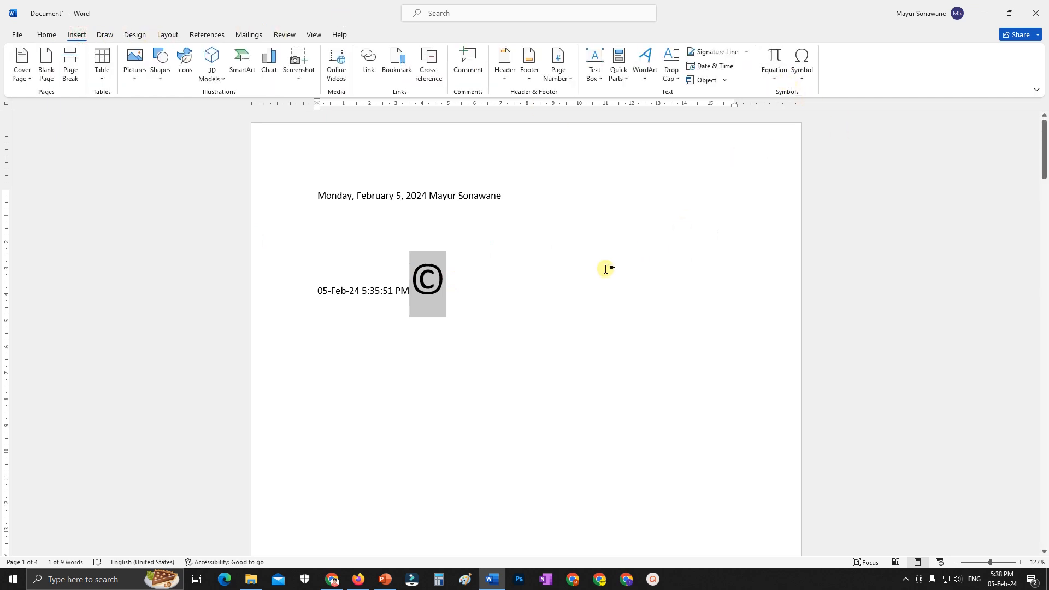
Switch to Firefox, examine the copyright notice in the footer of the fitnessindustry.fit home page, and return to Word
click(356, 577)
click(283, 8)
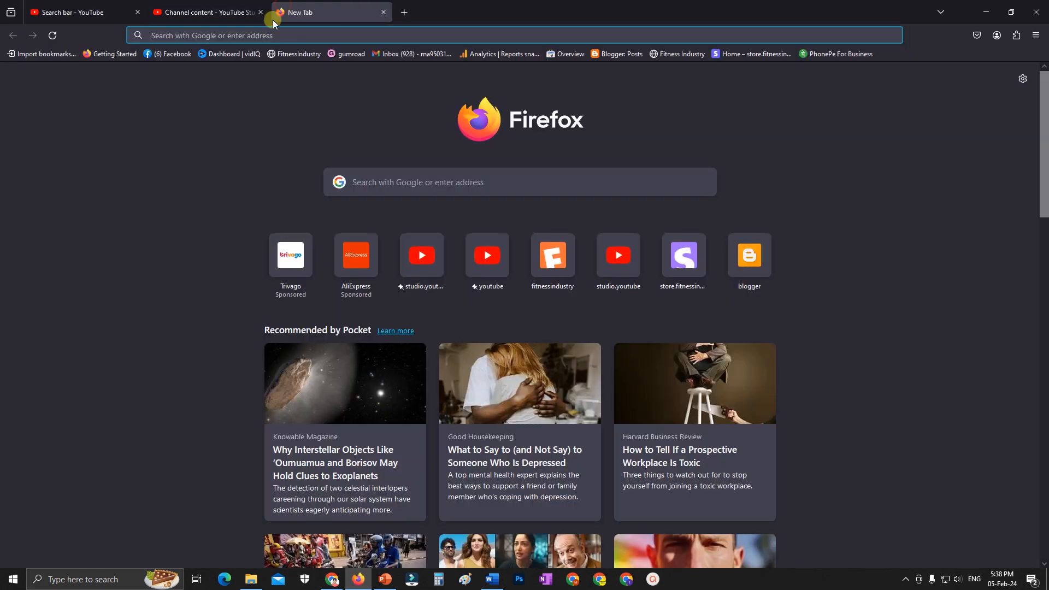
click(309, 55)
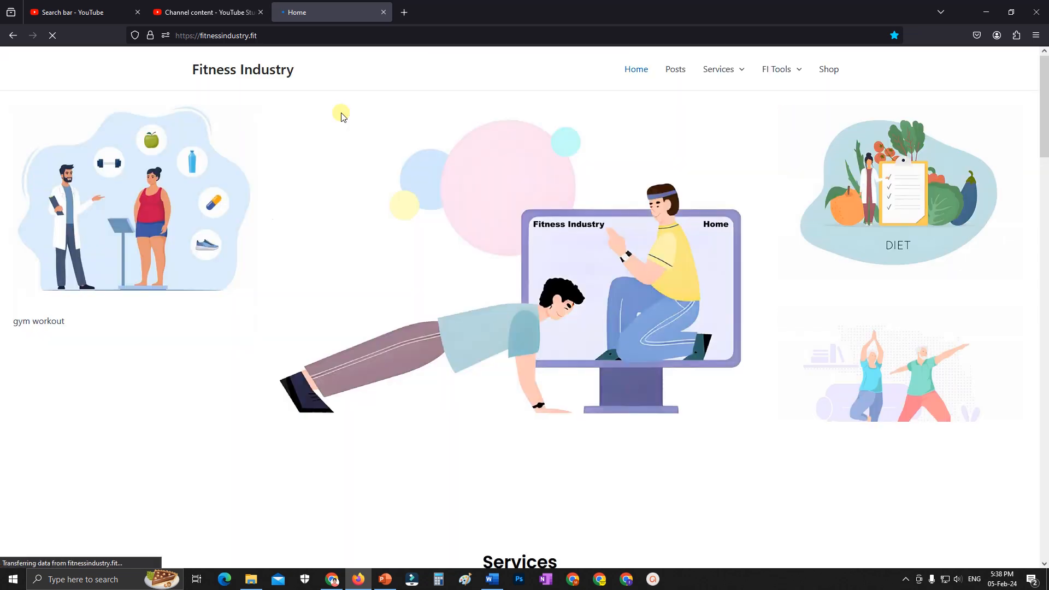
scroll(386, 147, down, 7)
scroll(396, 192, down, 20)
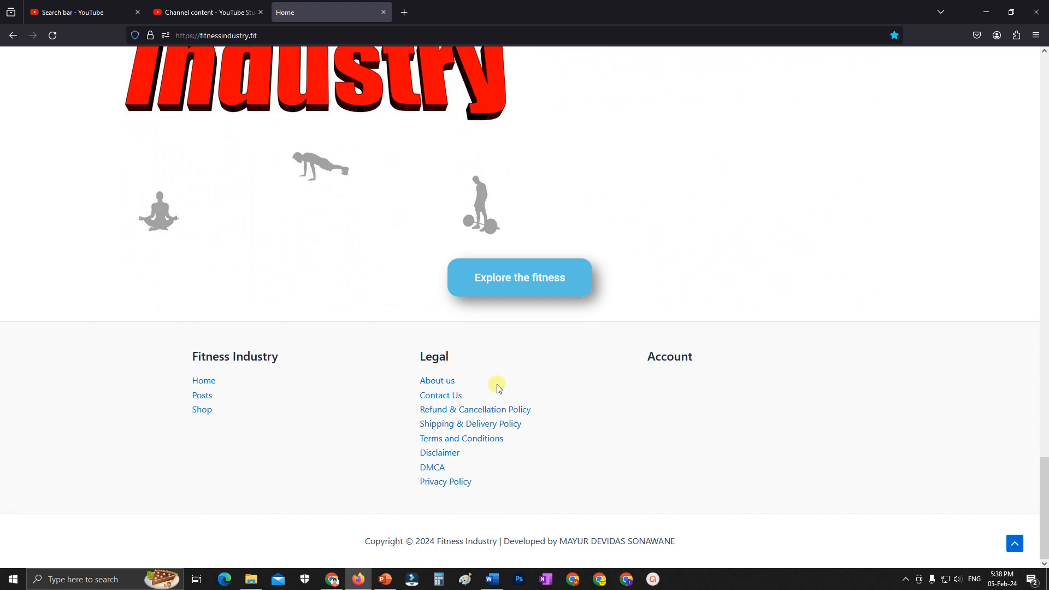
scroll(498, 388, up, 8)
scroll(549, 302, up, 3)
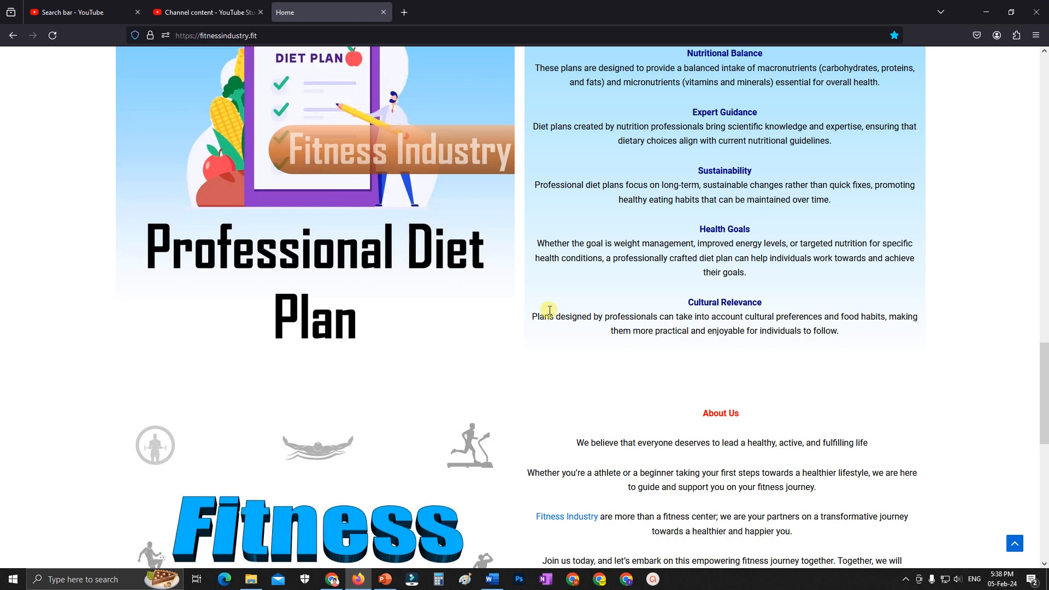
scroll(549, 310, down, 10)
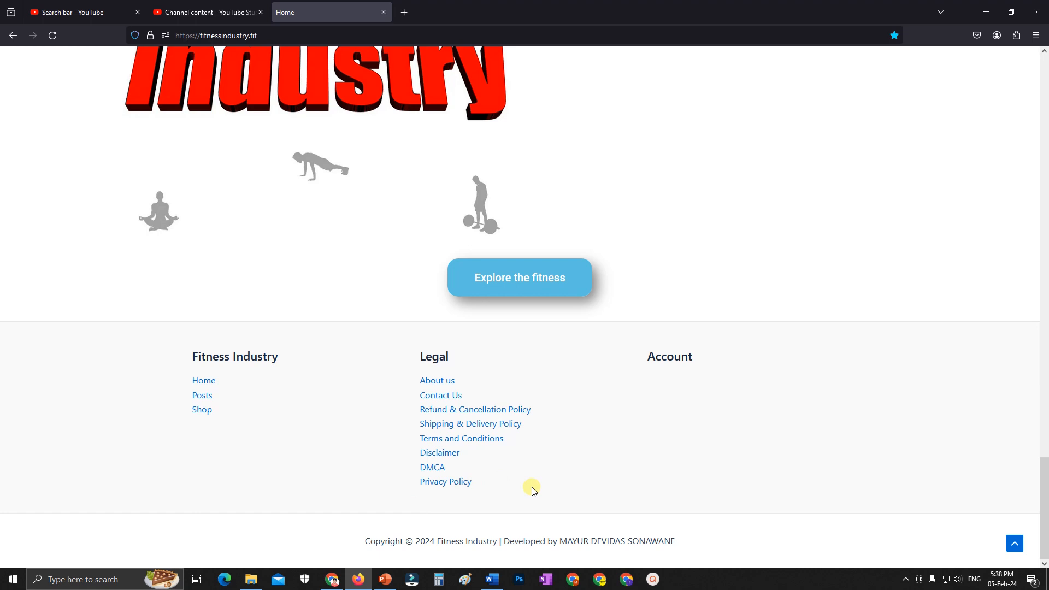
click(491, 579)
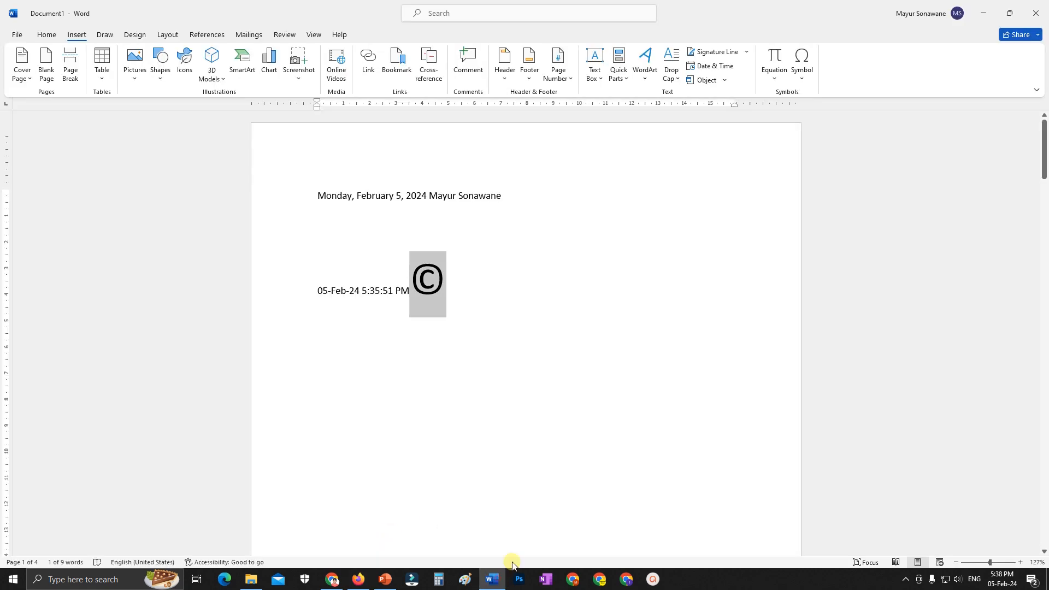
click(498, 301)
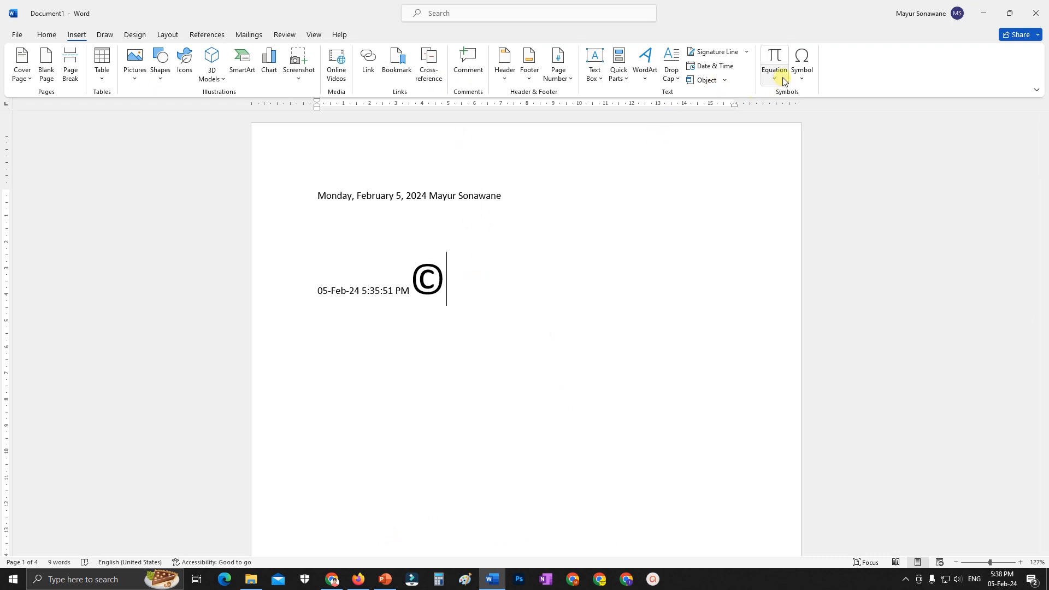
click(803, 76)
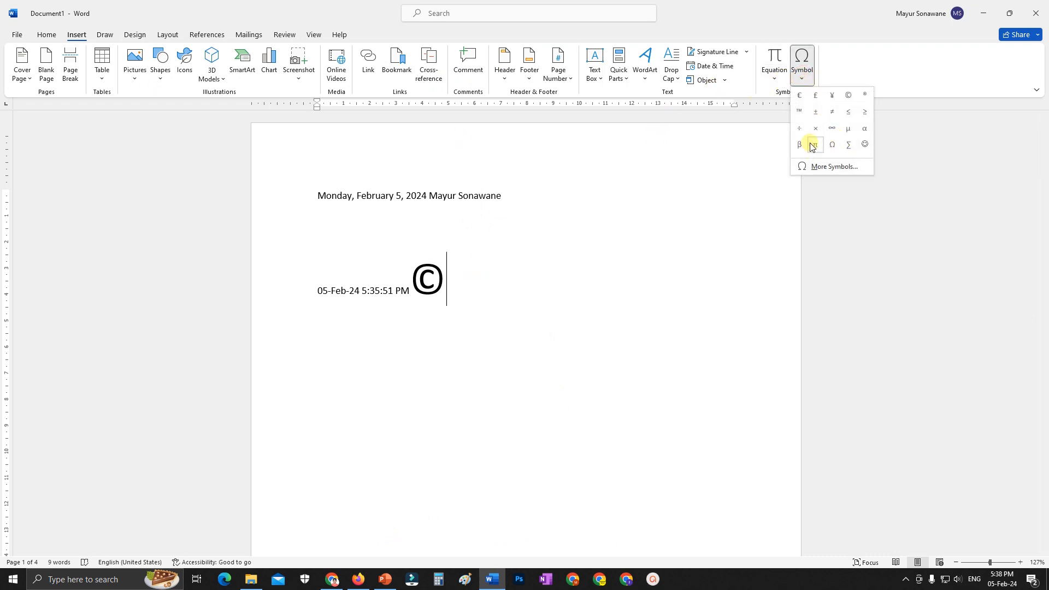
click(708, 203)
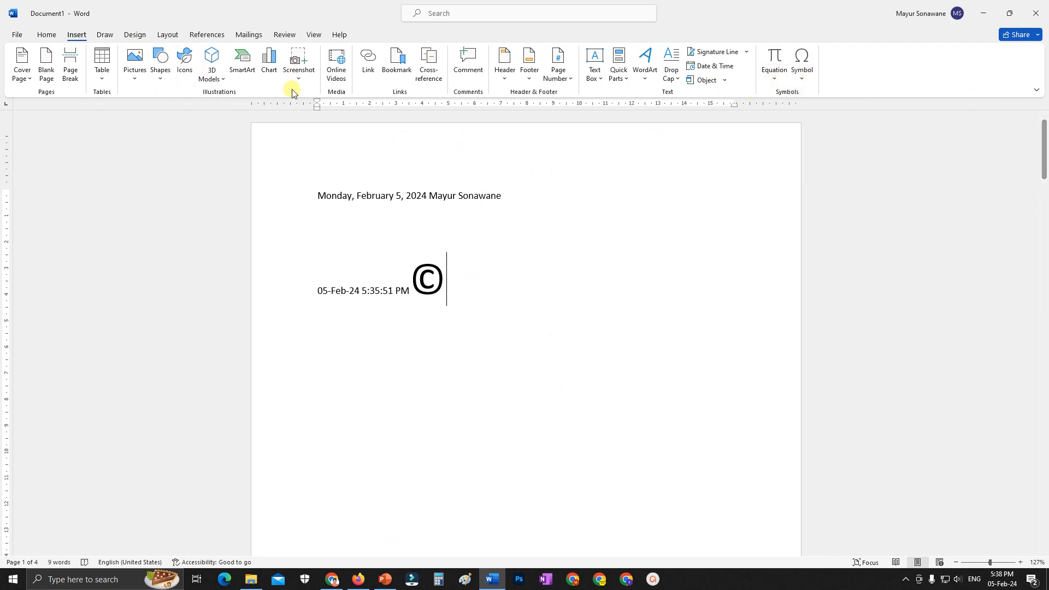
click(108, 35)
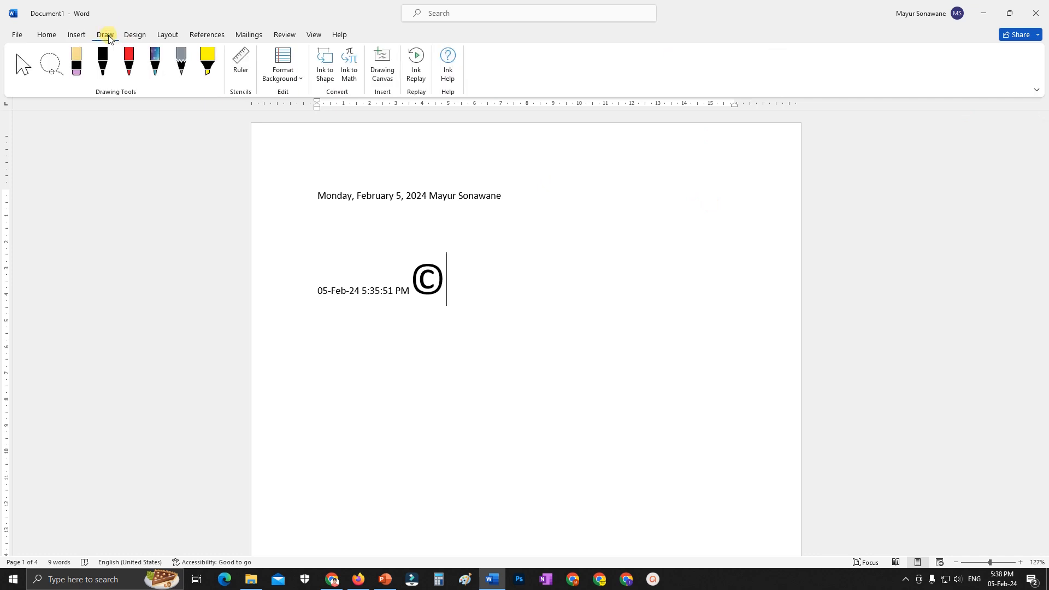
click(136, 35)
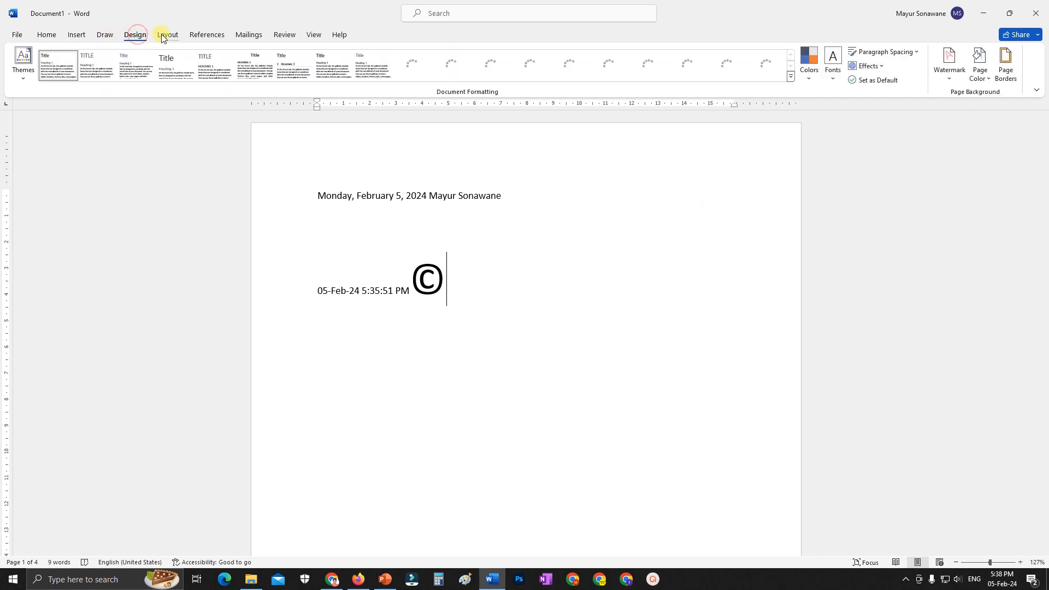
click(162, 34)
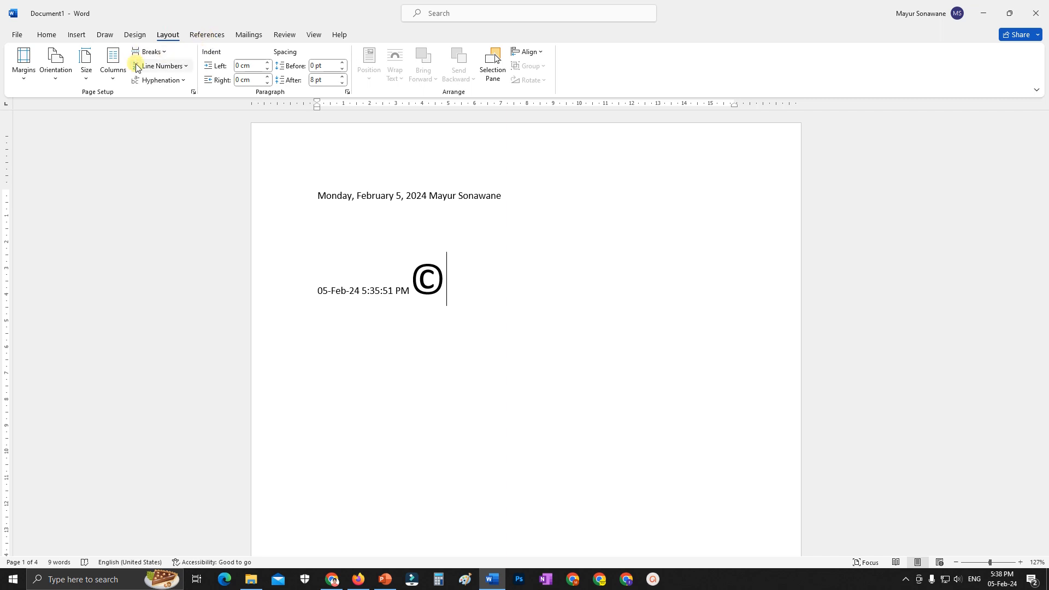
click(210, 35)
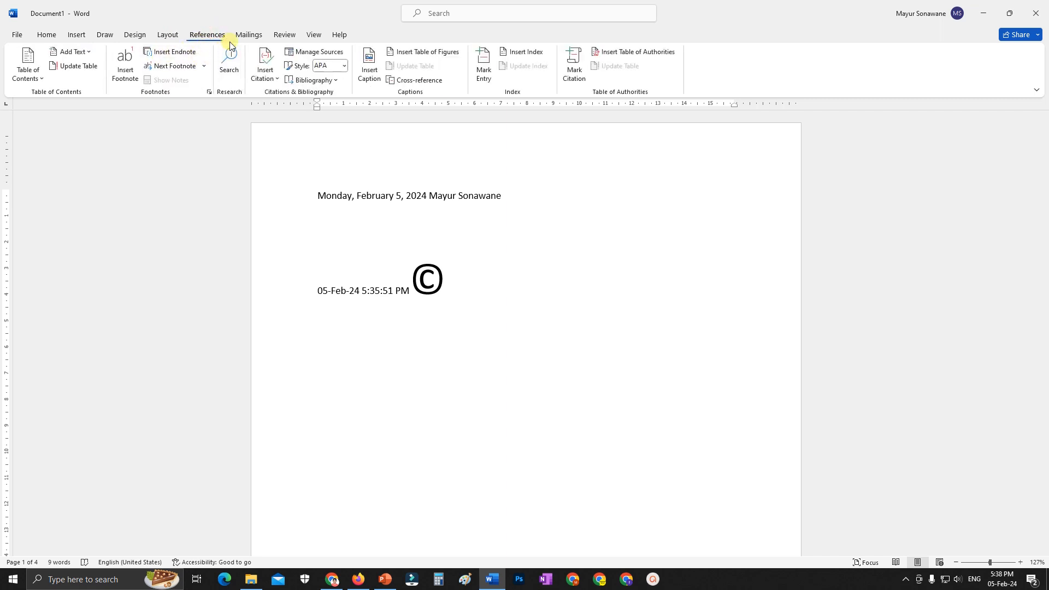
click(251, 35)
click(285, 35)
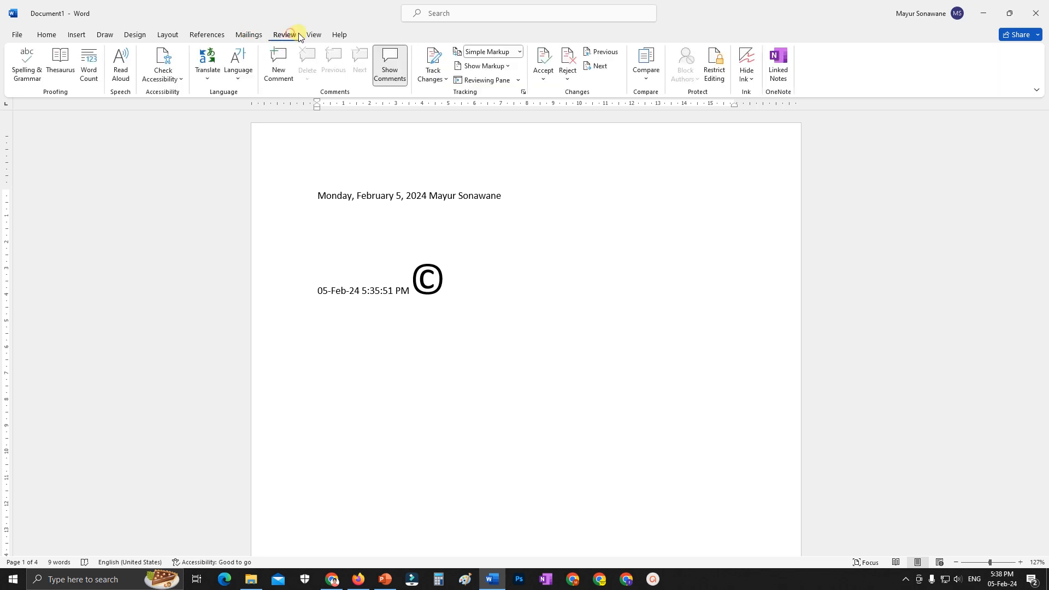
click(314, 35)
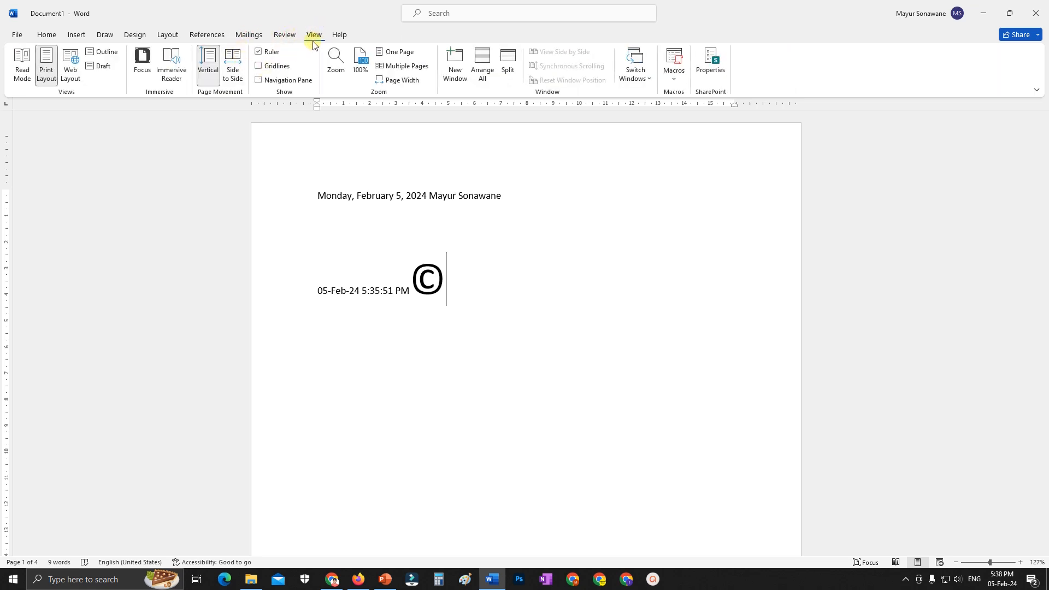
click(174, 36)
click(135, 35)
click(105, 34)
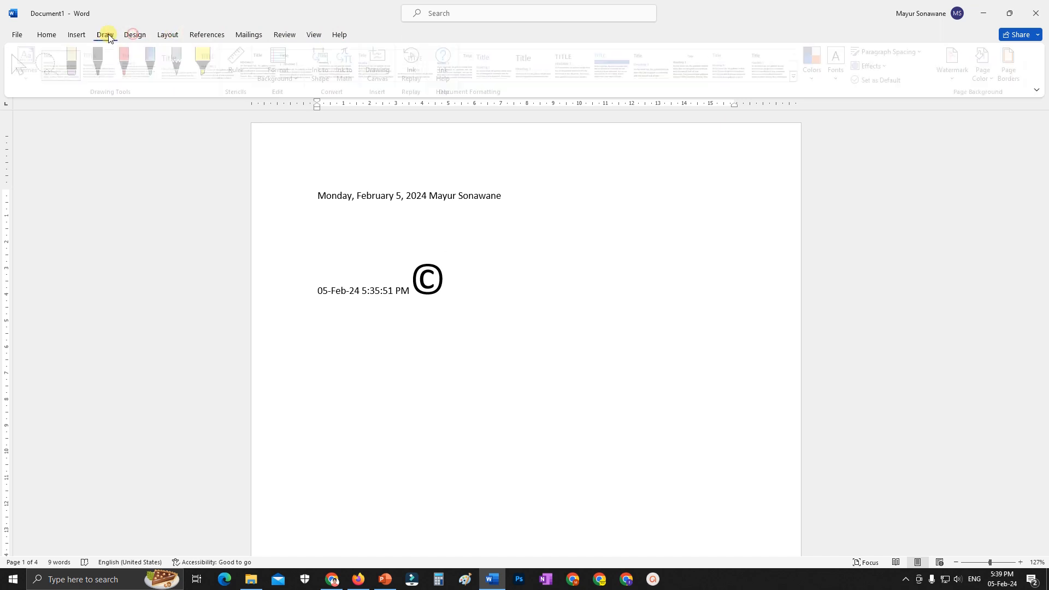
click(78, 38)
click(47, 36)
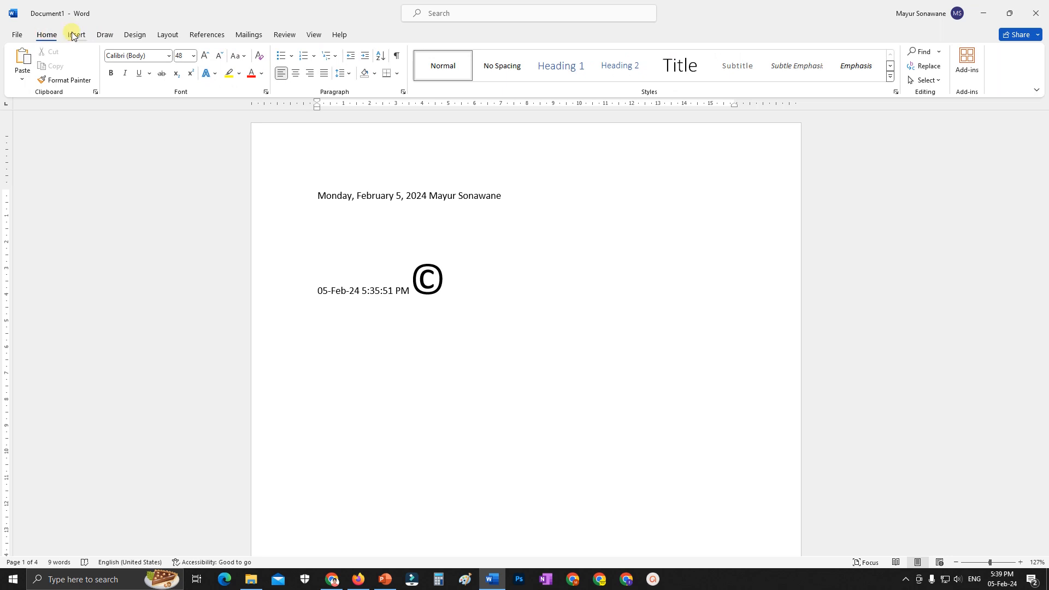
click(75, 35)
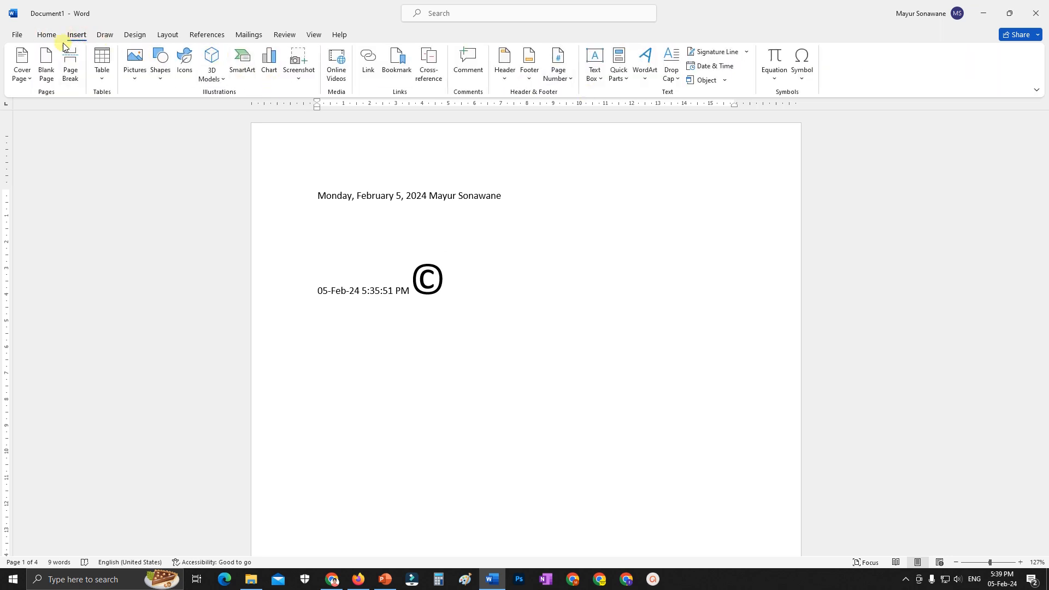
click(47, 36)
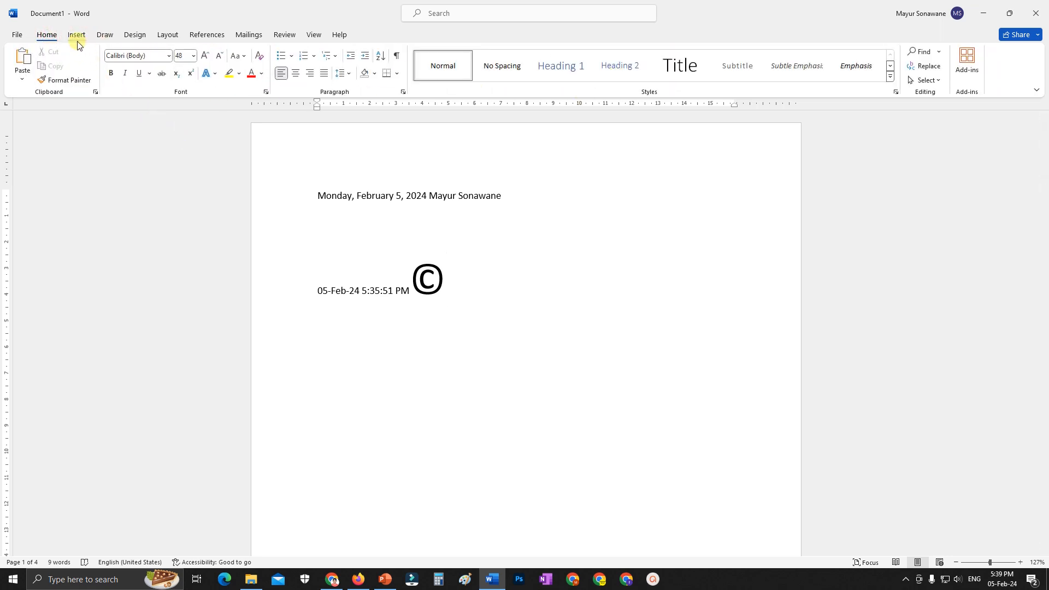
click(77, 38)
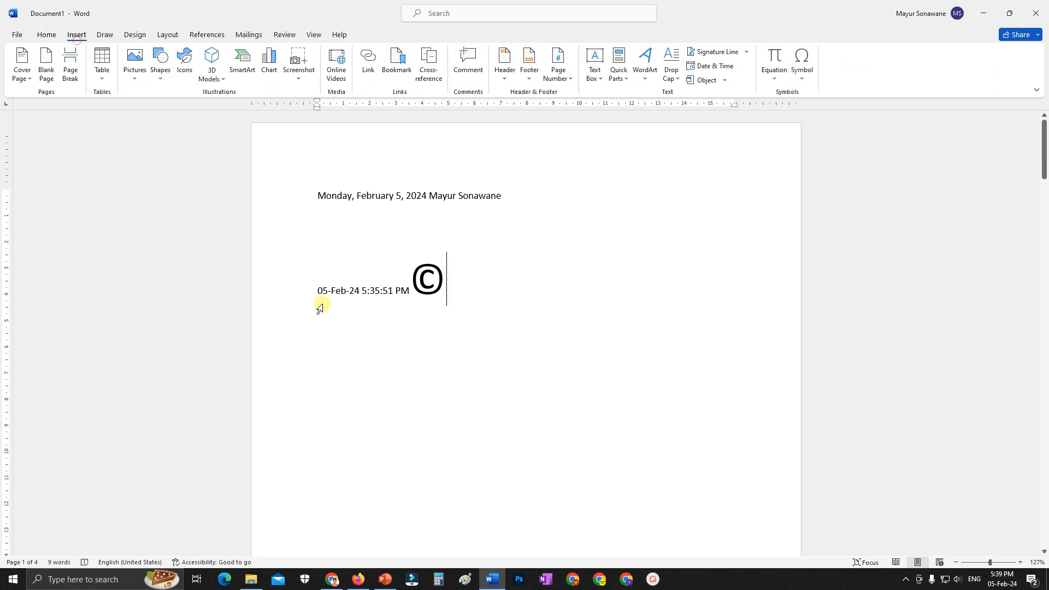
click(105, 36)
click(131, 35)
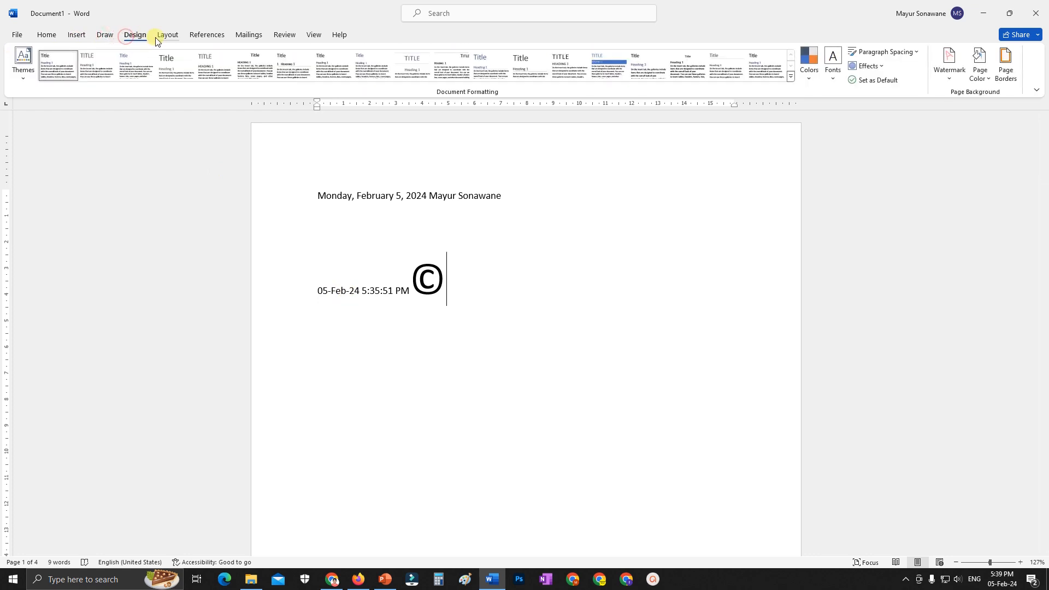
click(156, 38)
click(109, 36)
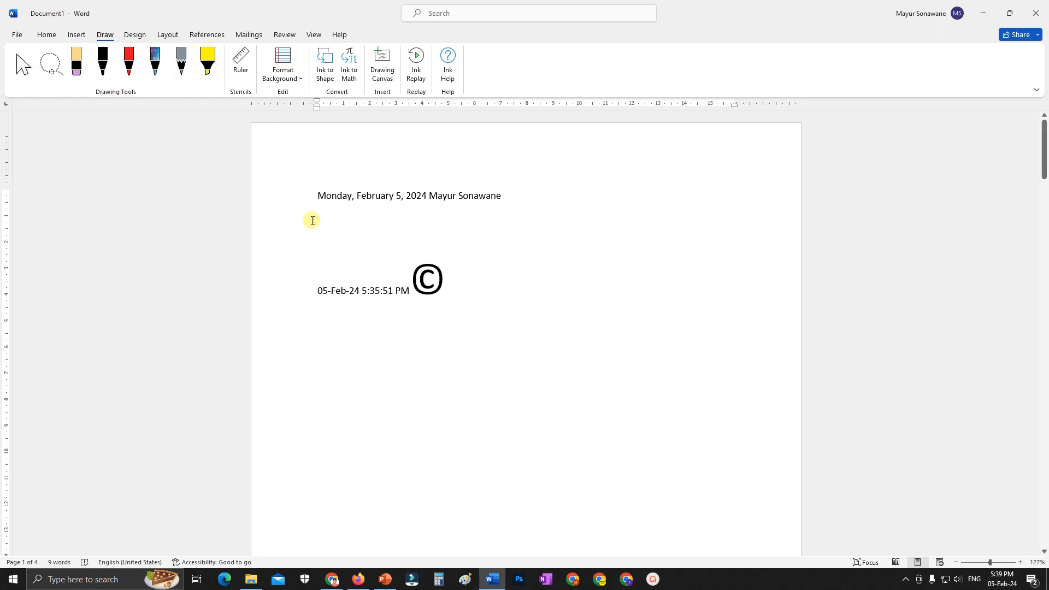
Delete all the text on the first page, including both date lines and the copyright symbol
drag(466, 279, 311, 201)
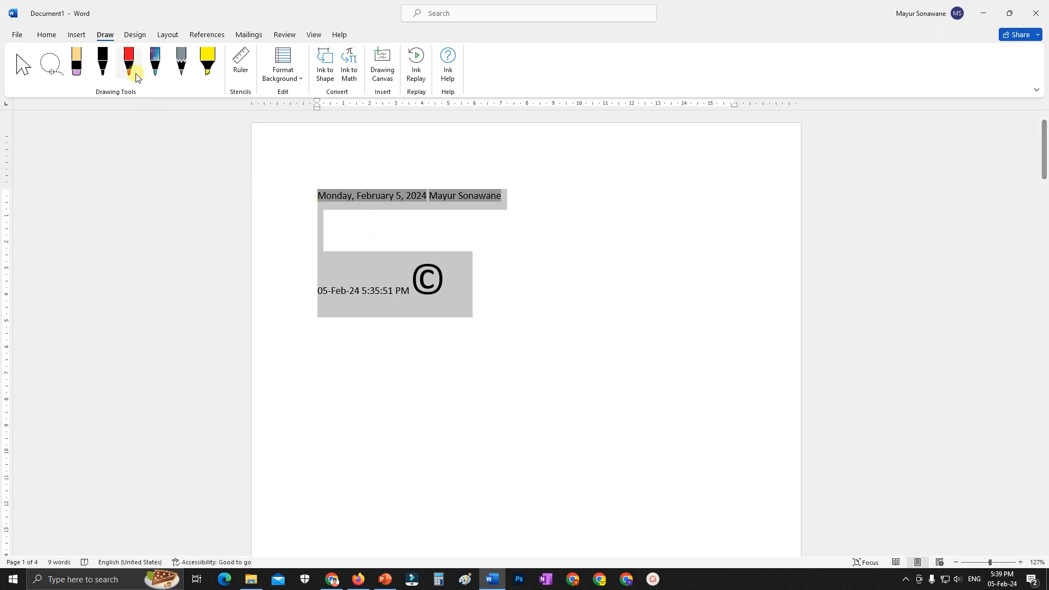
click(76, 34)
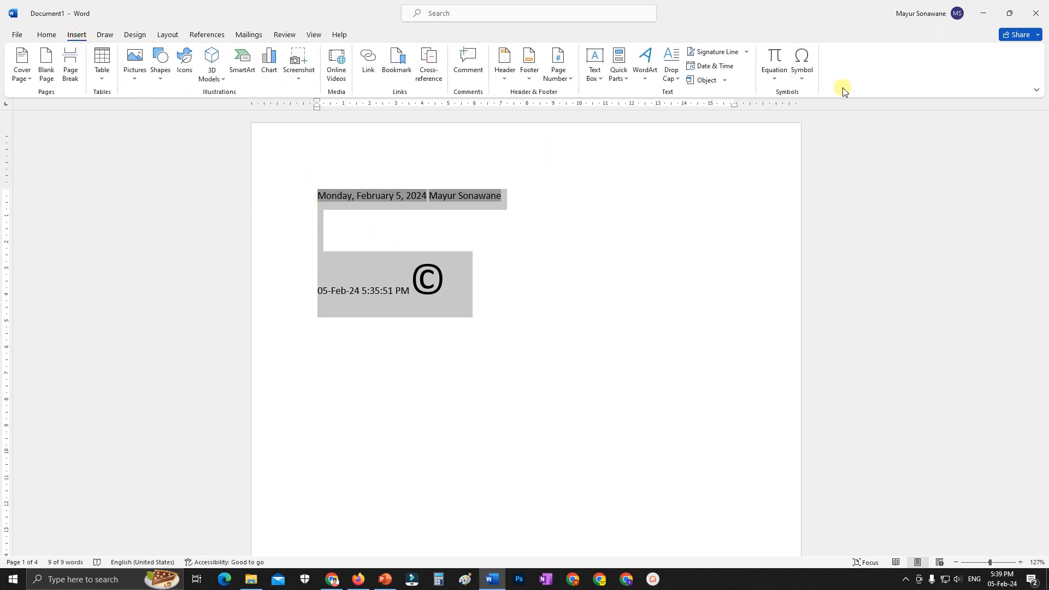
key(Delete)
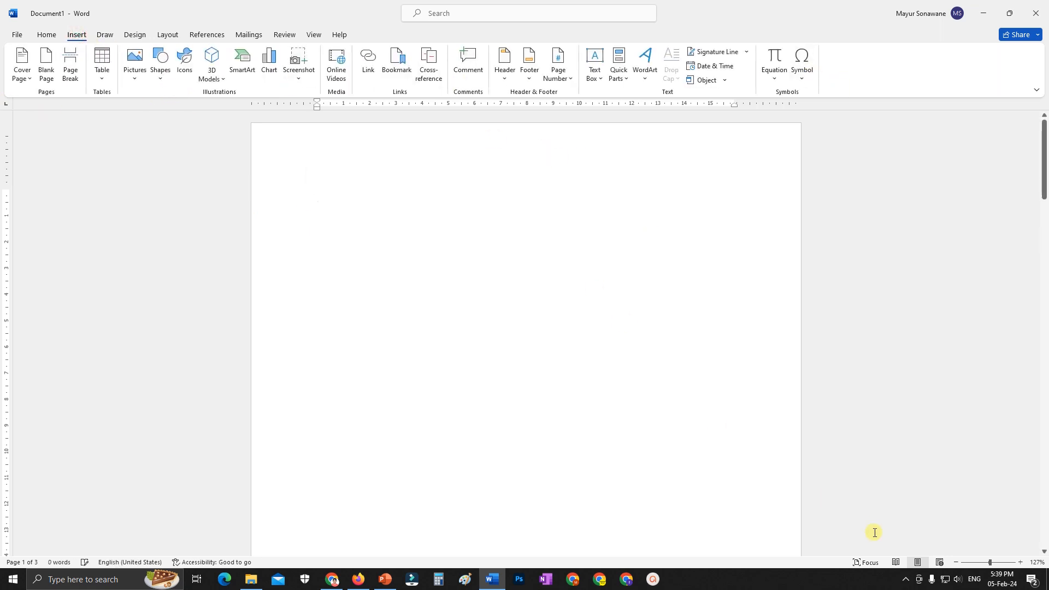
click(906, 578)
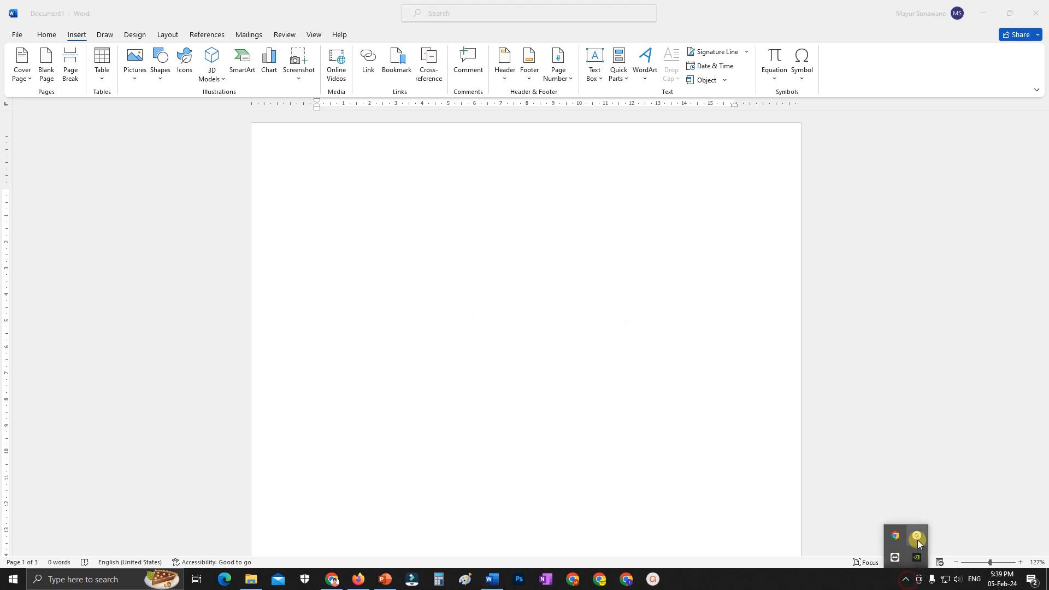